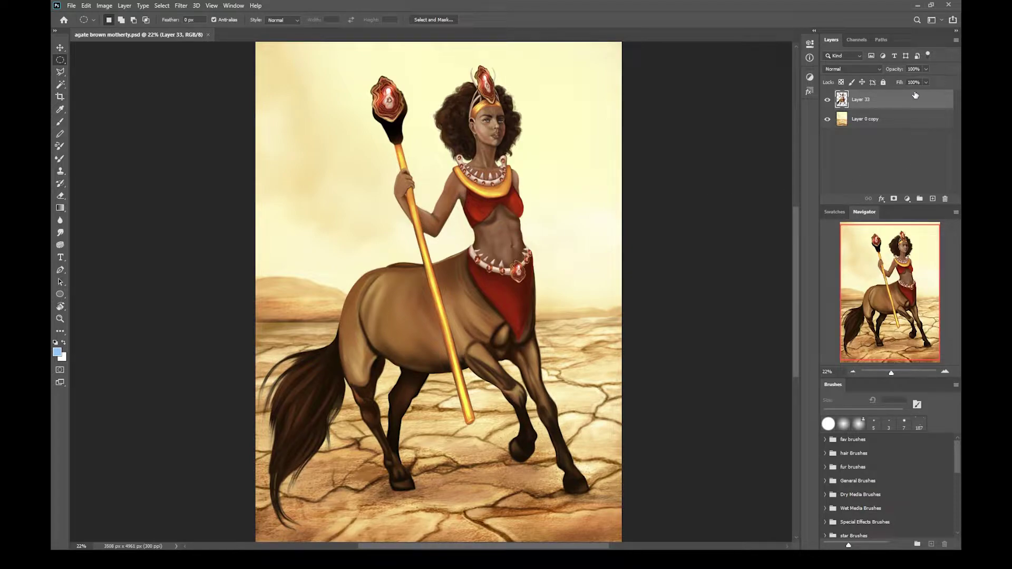
# Shift the hue of the background layer Layer 0 copy to -52 with a direct Hue/Saturation adjustment.
pyautogui.click(900, 124)
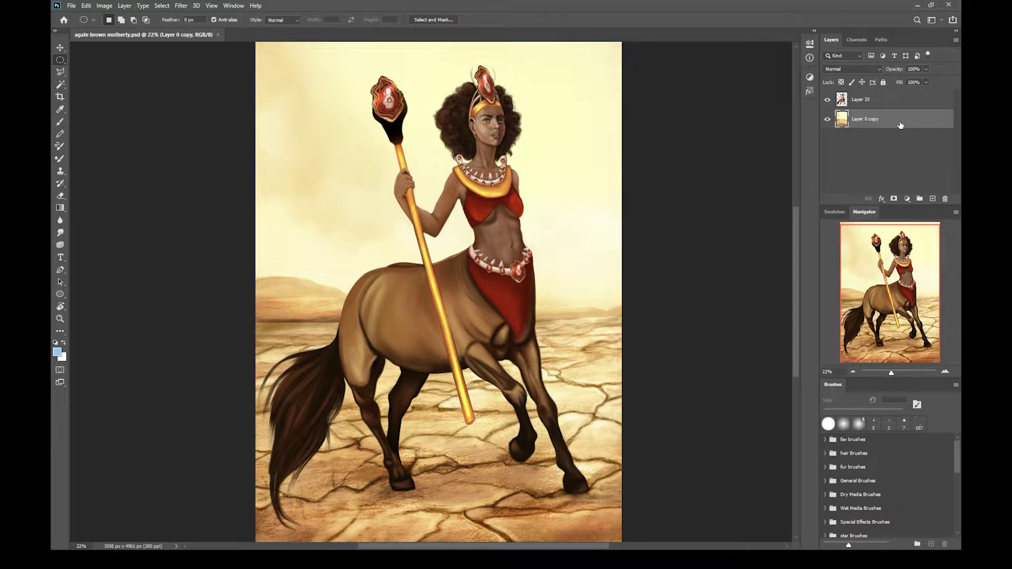
pyautogui.click(827, 100)
pyautogui.click(828, 100)
pyautogui.click(104, 5)
pyautogui.moveTo(134, 33)
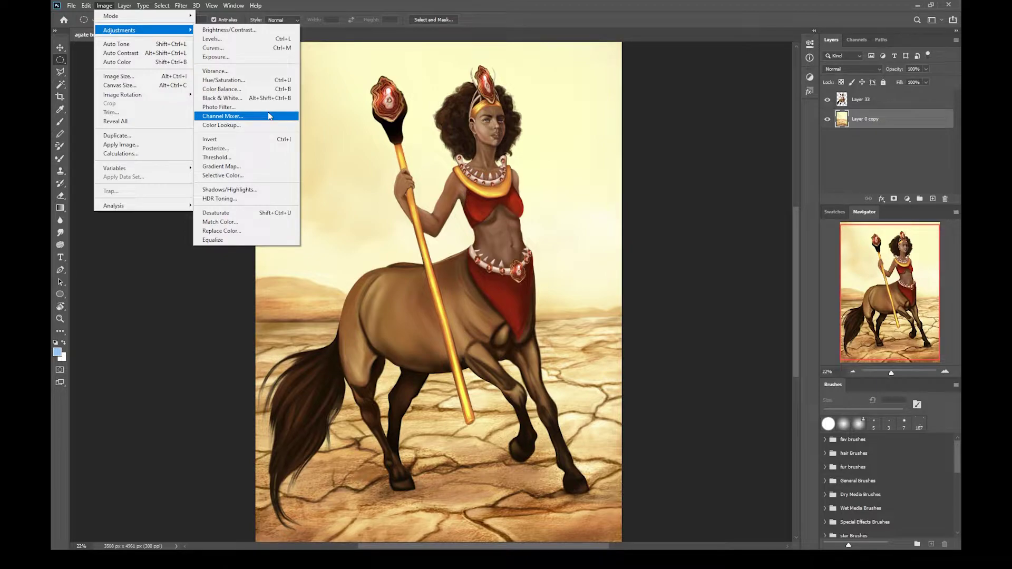
pyautogui.click(263, 82)
pyautogui.moveTo(694, 161); pyautogui.dragTo(673, 165)
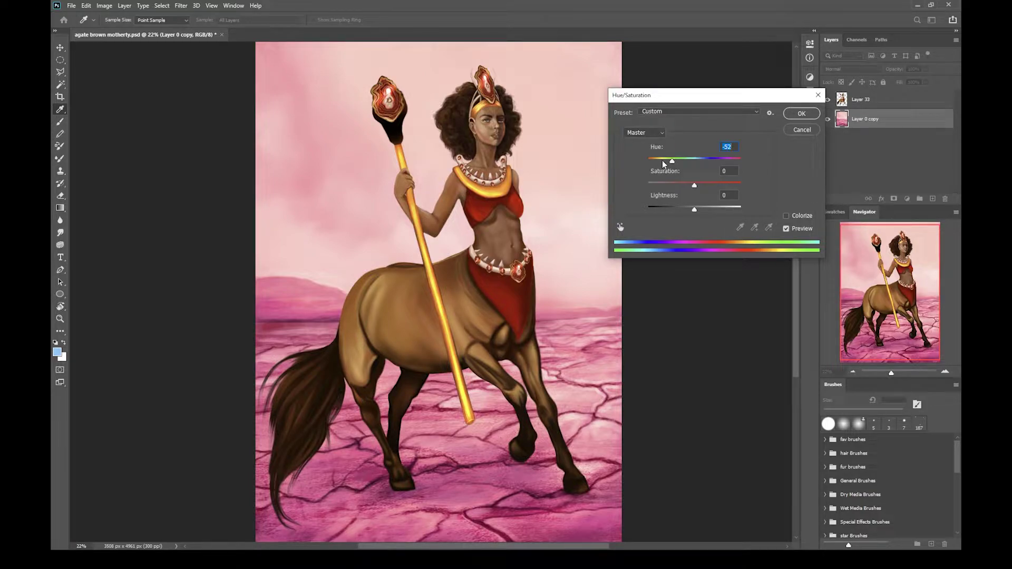
pyautogui.click(807, 117)
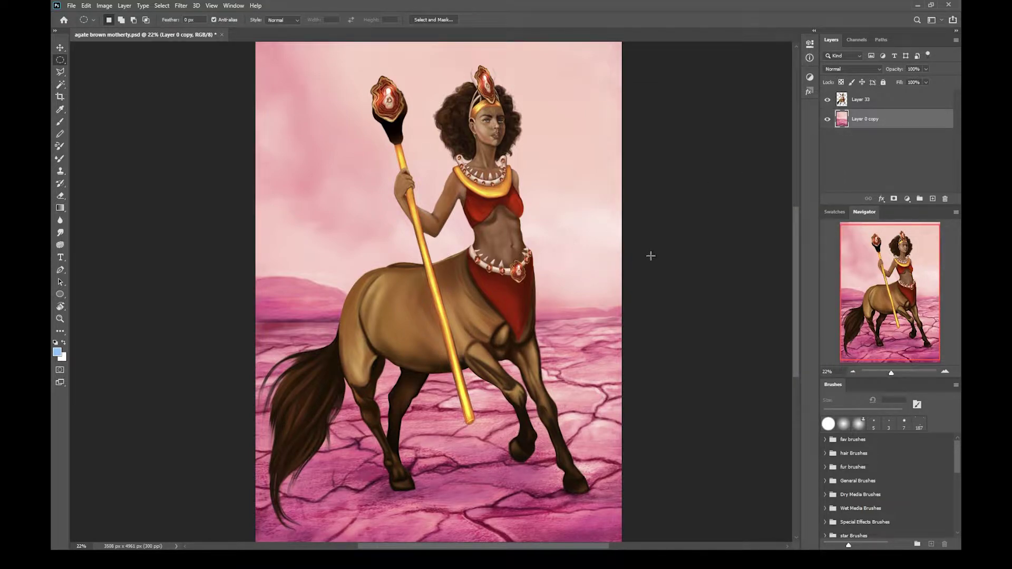
pyautogui.hotkey('ctrl', 's')
# Add a Hue/Saturation adjustment layer above the background layer and set its hue to -28.
pyautogui.click(104, 6)
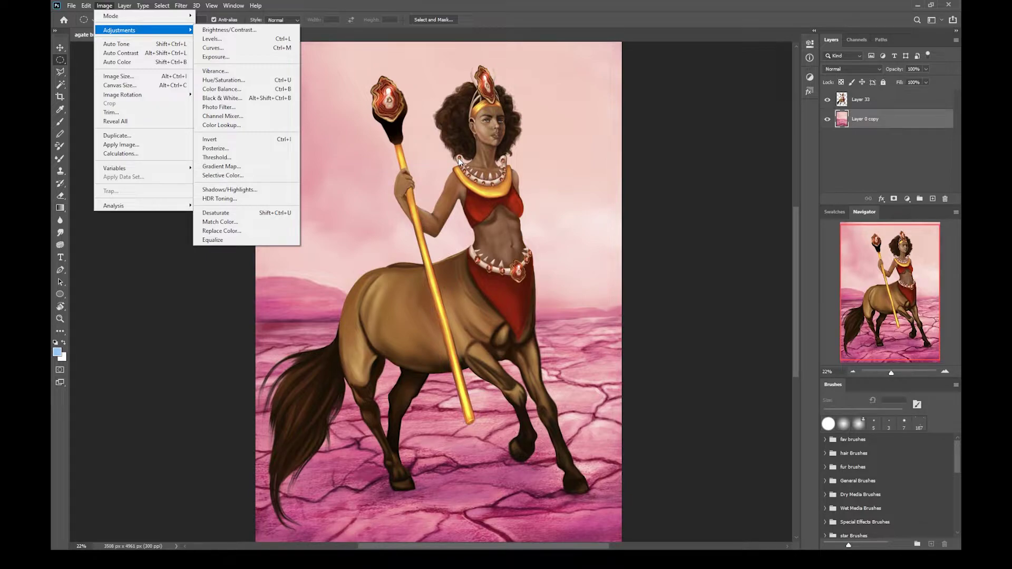
pyautogui.click(234, 5)
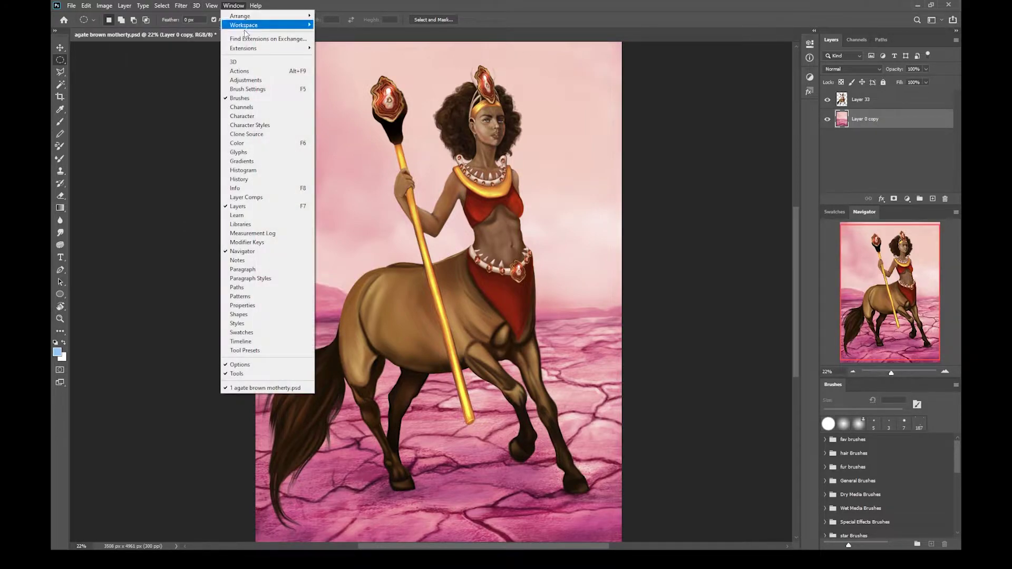
pyautogui.click(261, 82)
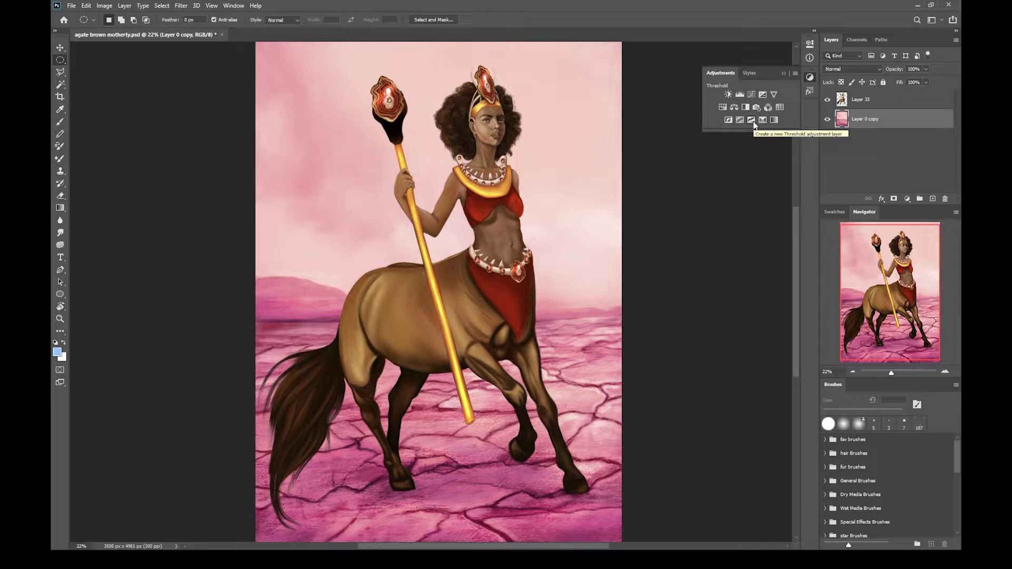
pyautogui.click(722, 107)
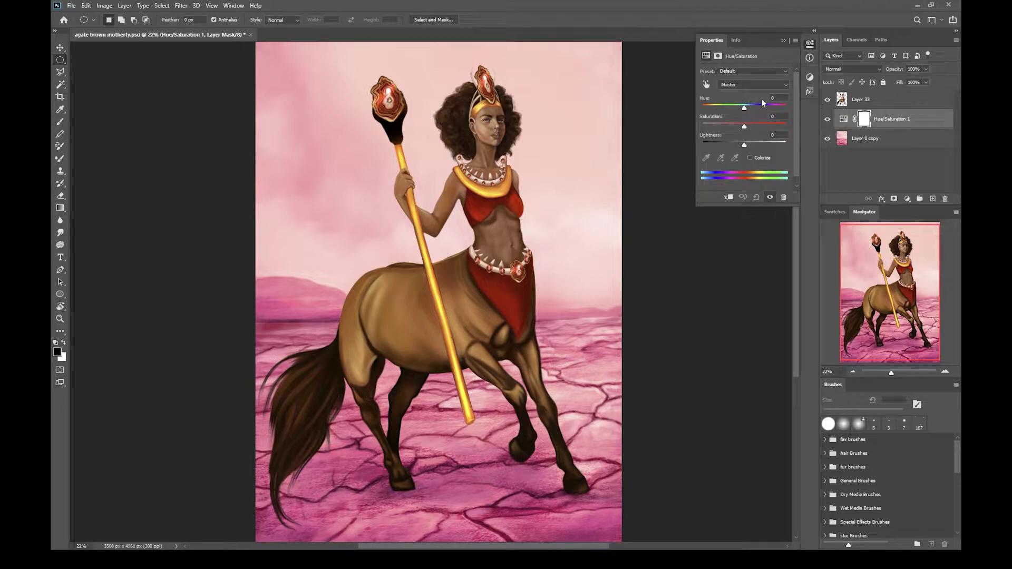
pyautogui.moveTo(744, 108)
pyautogui.mouseDown()
pyautogui.moveTo(717, 113)
pyautogui.moveTo(765, 114)
pyautogui.moveTo(731, 111)
pyautogui.mouseUp()
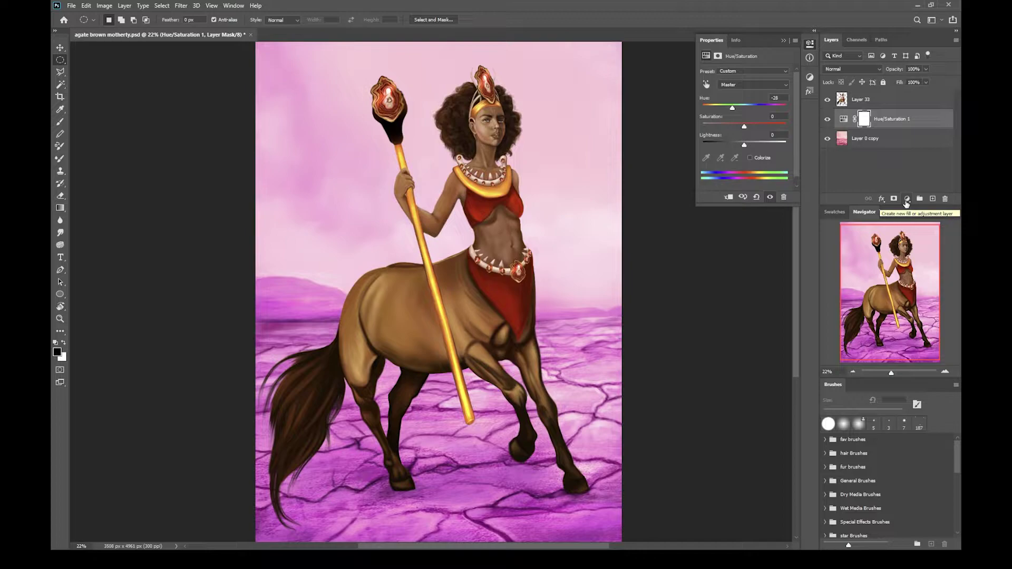
# Add a second Hue/Saturation adjustment layer above the first one and set its hue to +82.
pyautogui.click(906, 200)
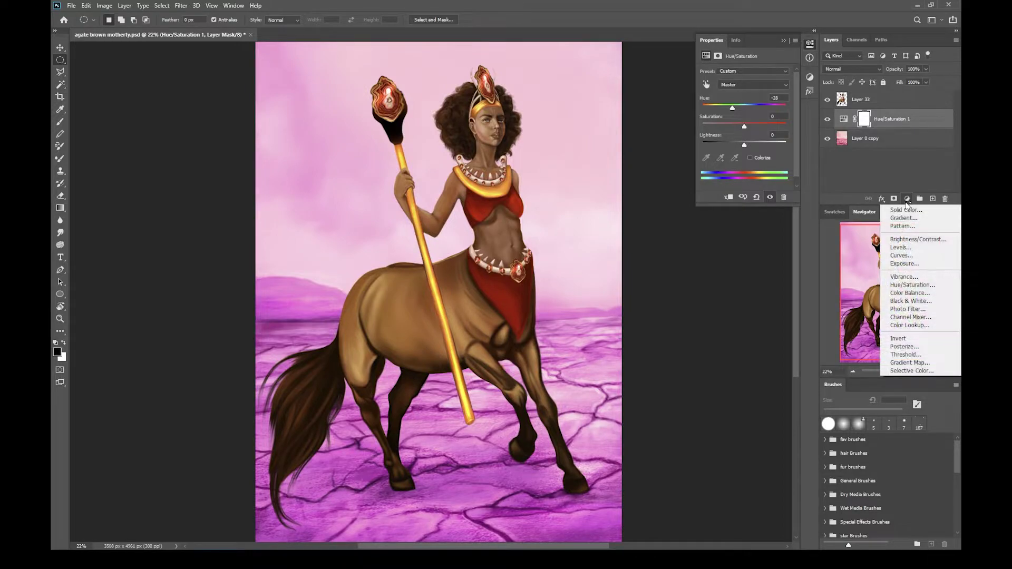
pyautogui.click(929, 289)
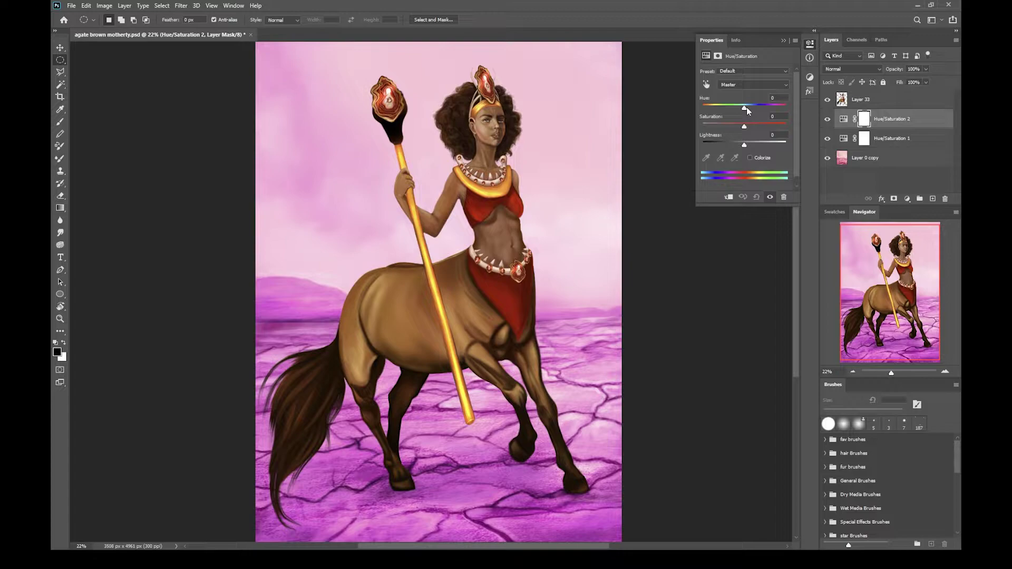
pyautogui.moveTo(746, 107); pyautogui.dragTo(769, 108)
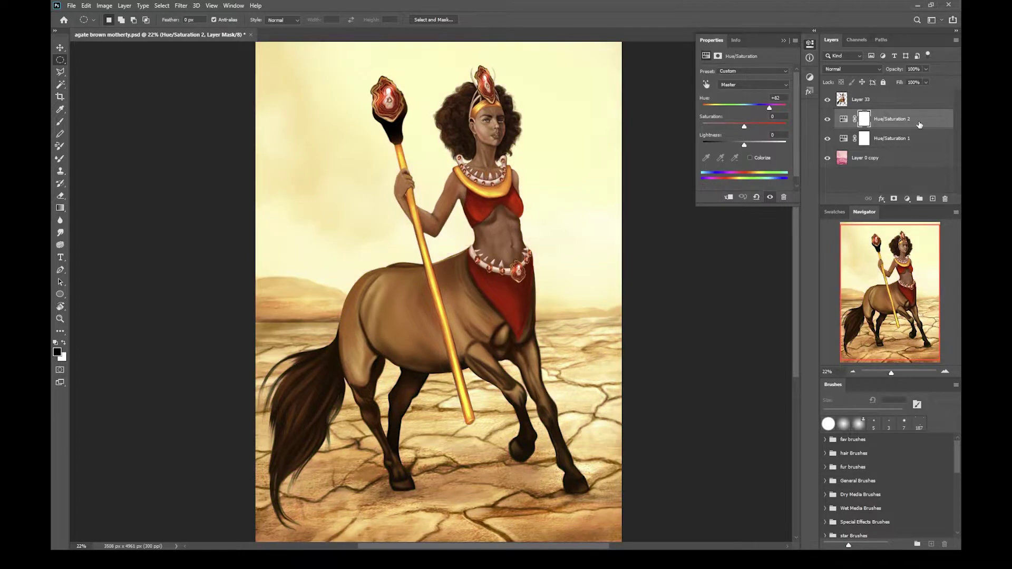
# Undo both Hue/Saturation adjustment layers and the direct hue shift on the background layer.
pyautogui.hotkey('ctrl', ',')
pyautogui.hotkey('ctrl', ',')
pyautogui.hotkey('ctrl', ',')
pyautogui.hotkey('ctrl', ',')
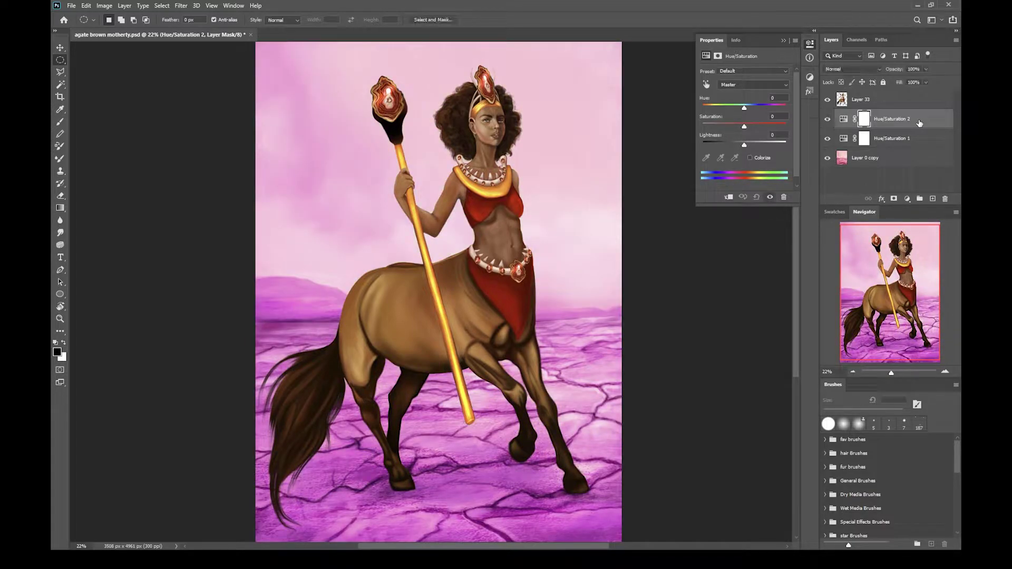
pyautogui.press('Delete')
pyautogui.hotkey('ctrl', 'z')
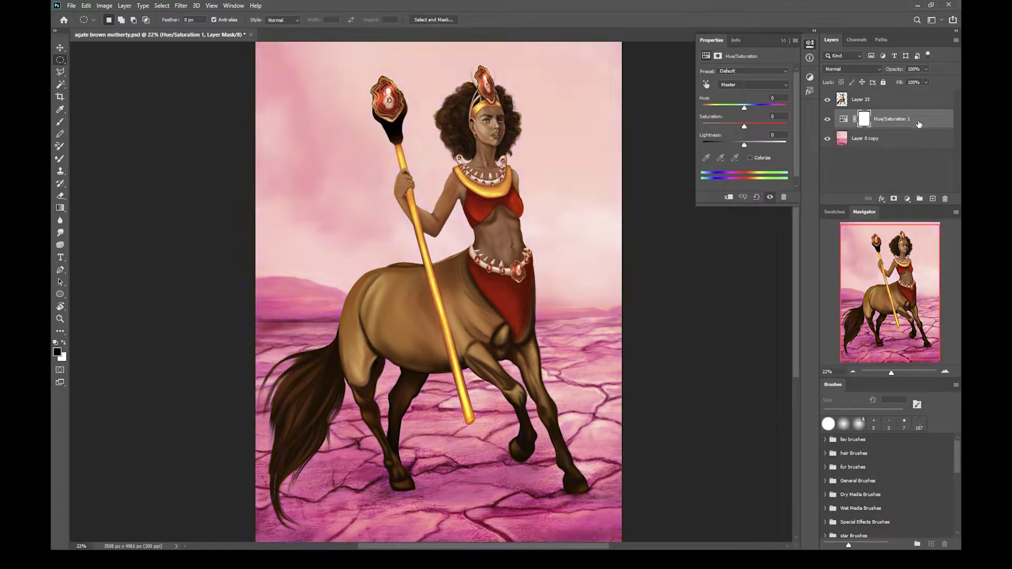
pyautogui.press('Delete')
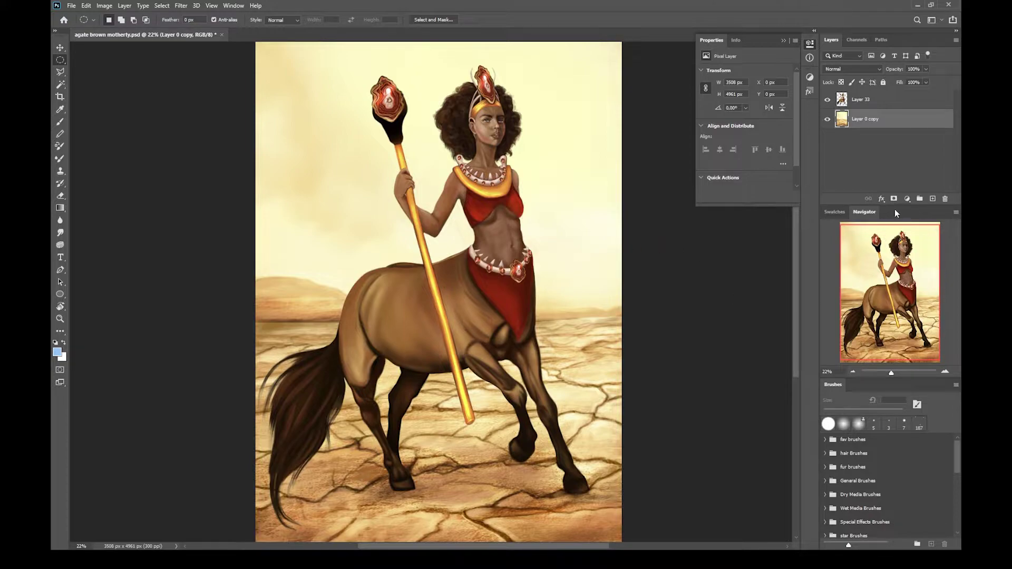
# Add a Hue/Saturation adjustment layer above the background with hue -77, and toggle its visibility to compare the colours.
pyautogui.click(906, 198)
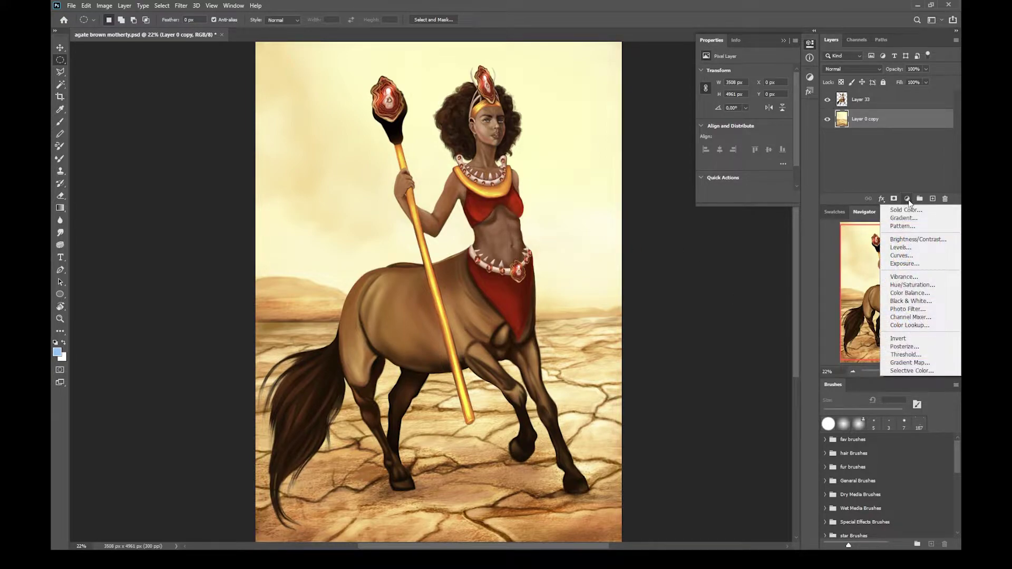
pyautogui.click(907, 285)
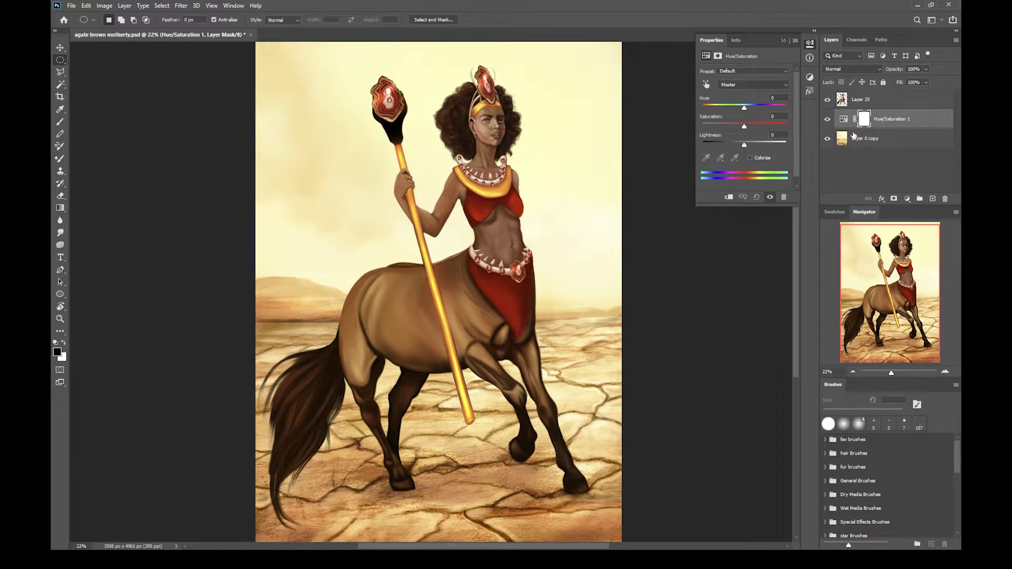
pyautogui.moveTo(743, 109); pyautogui.dragTo(721, 109)
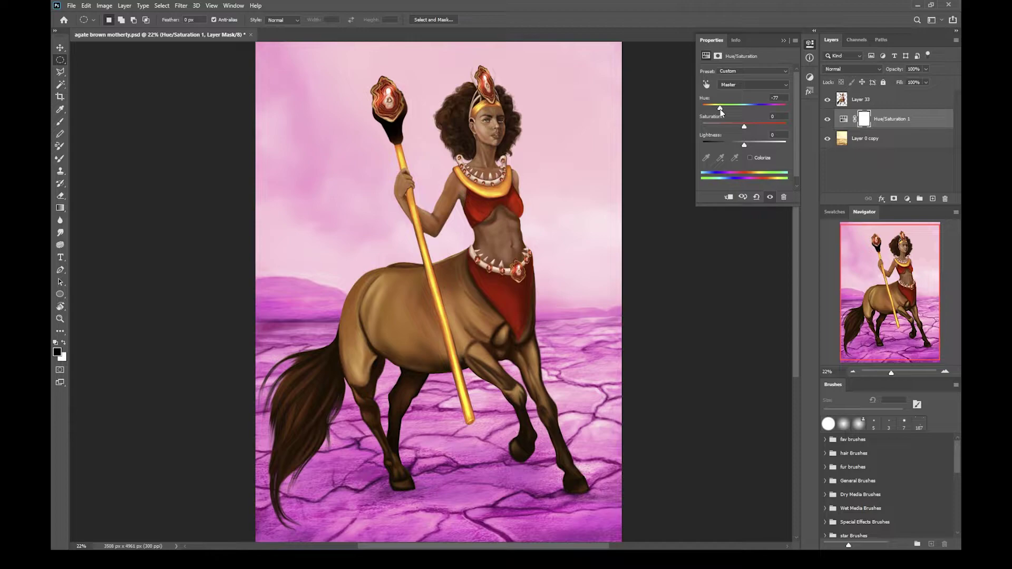
pyautogui.click(827, 121)
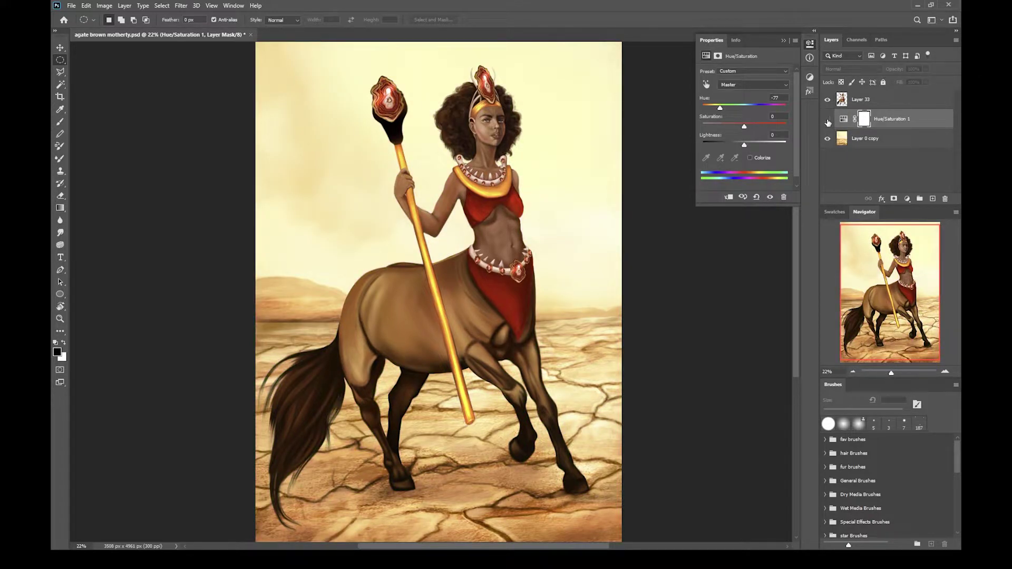
pyautogui.click(828, 120)
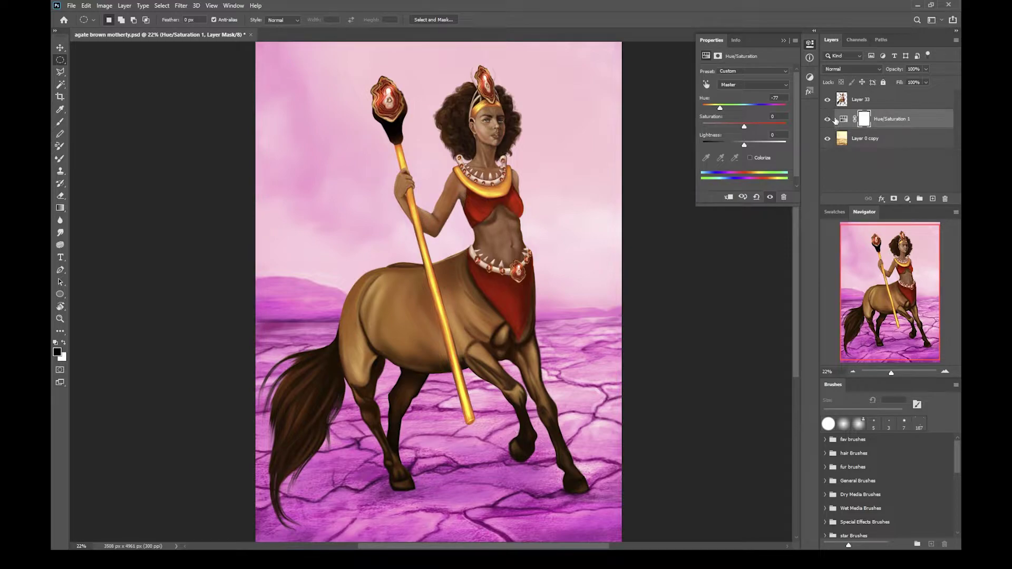
# Set the Hue/Saturation adjustment layer's blend mode to Soft Light and its opacity to 88%.
pyautogui.click(880, 68)
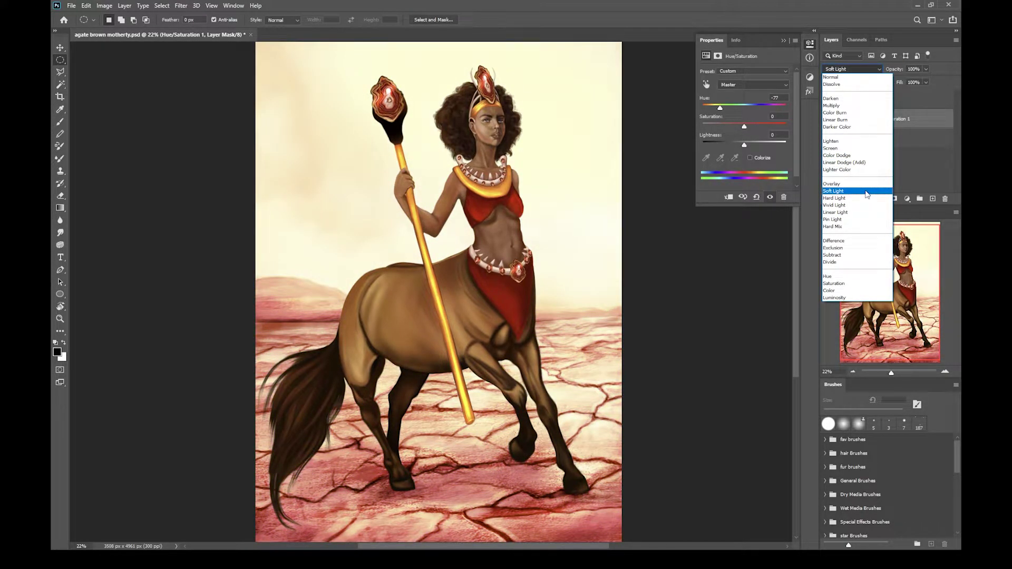
pyautogui.click(866, 191)
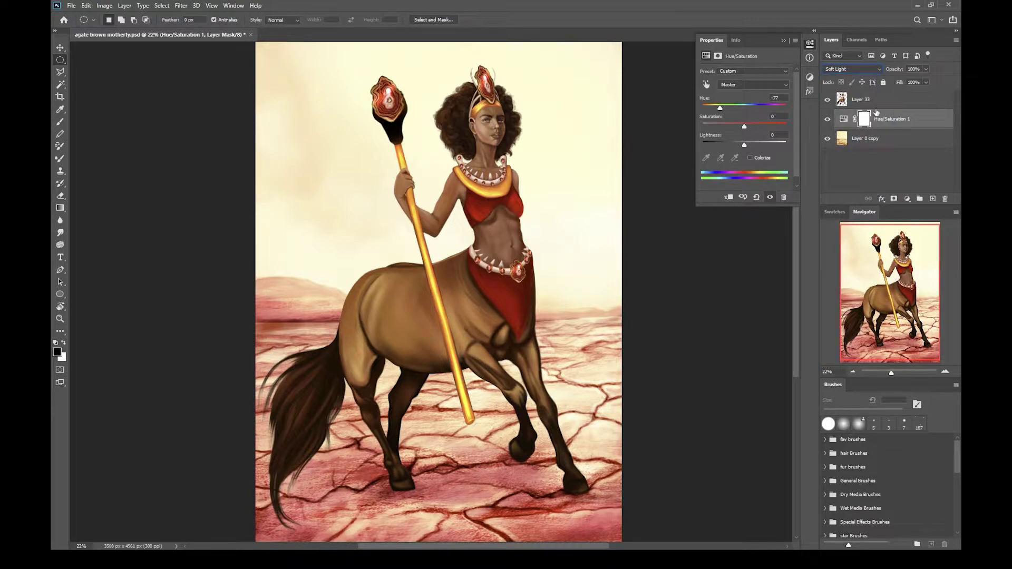
pyautogui.click(926, 68)
pyautogui.moveTo(903, 82); pyautogui.dragTo(893, 80)
# Brush black over parts of the cracked ground on the Hue/Saturation layer's mask, and delete that adjustment layer.
pyautogui.click(60, 121)
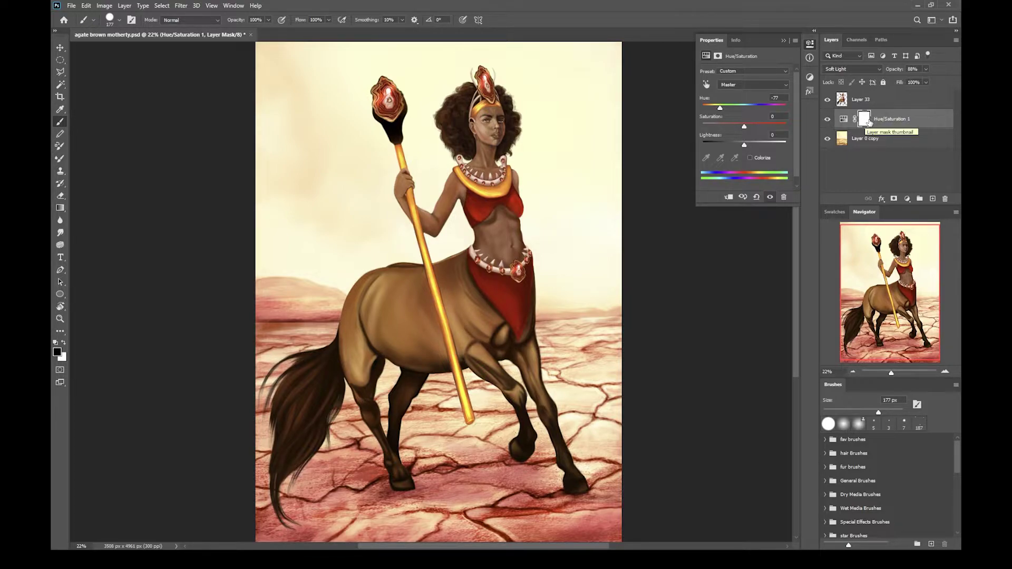
pyautogui.moveTo(438, 511)
pyautogui.mouseDown()
pyautogui.moveTo(597, 403)
pyautogui.moveTo(469, 492)
pyautogui.moveTo(542, 441)
pyautogui.moveTo(368, 515)
pyautogui.moveTo(589, 386)
pyautogui.moveTo(345, 524)
pyautogui.moveTo(532, 420)
pyautogui.moveTo(399, 528)
pyautogui.mouseUp()
pyautogui.moveTo(522, 457)
pyautogui.mouseDown()
pyautogui.moveTo(490, 535)
pyautogui.moveTo(530, 535)
pyautogui.moveTo(619, 500)
pyautogui.mouseUp()
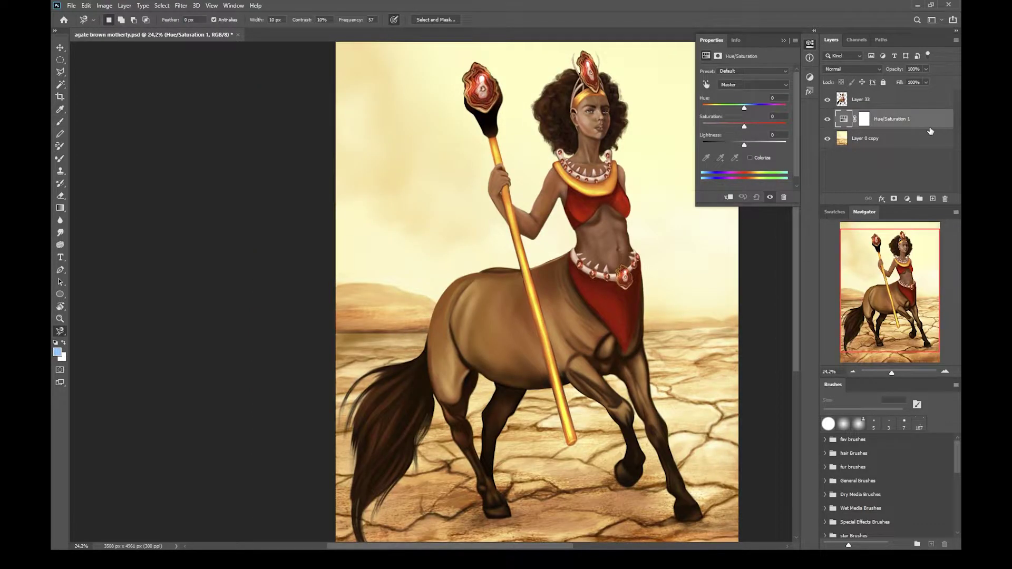
pyautogui.moveTo(891, 119)
pyautogui.mouseDown()
pyautogui.moveTo(952, 190)
pyautogui.moveTo(946, 199)
pyautogui.mouseUp()
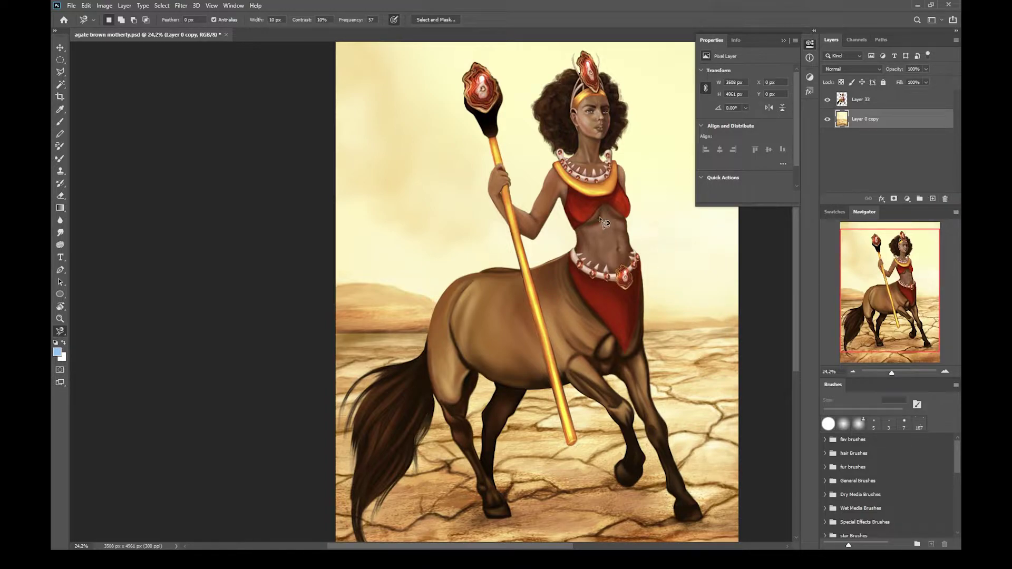
# Try a Hue/Saturation adjustment layer at hue -33 above Layer 33, masked by the centaur's outline selection, and delete it.
pyautogui.keyDown('ctrl'); pyautogui.click(843, 101); pyautogui.keyUp('ctrl')
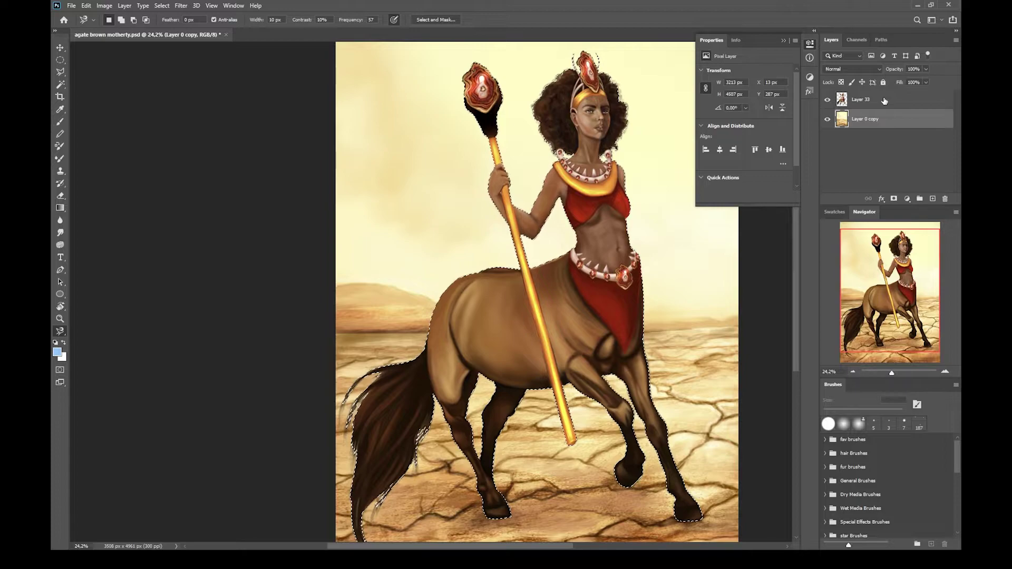
pyautogui.click(875, 107)
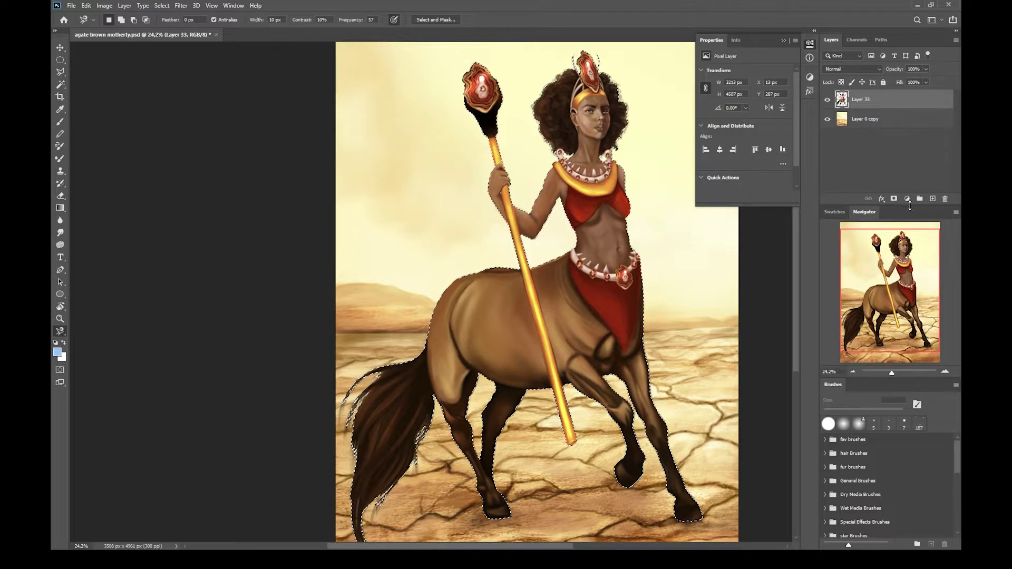
pyautogui.click(907, 199)
pyautogui.click(917, 285)
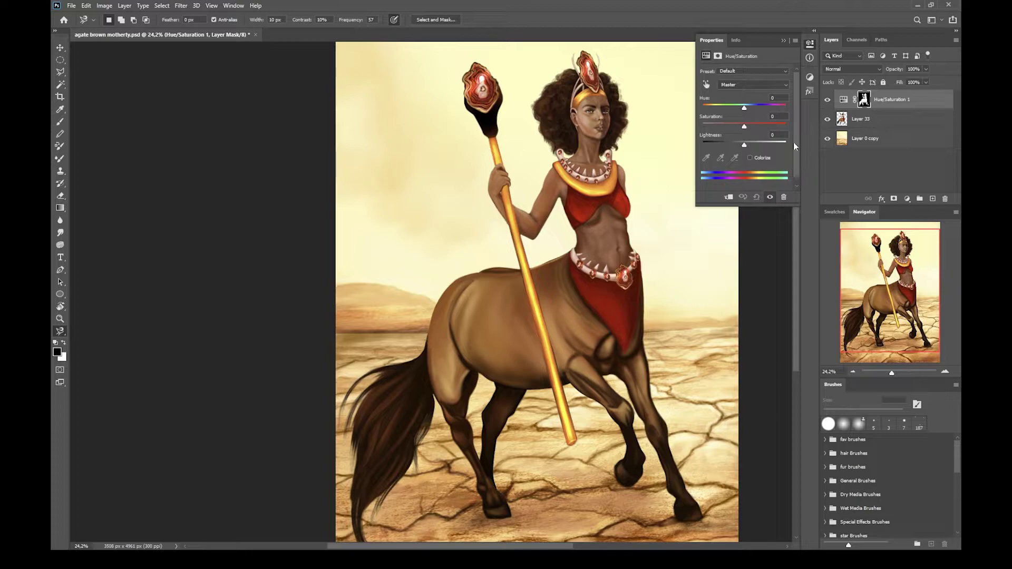
pyautogui.moveTo(744, 108)
pyautogui.mouseDown()
pyautogui.moveTo(727, 109)
pyautogui.moveTo(762, 109)
pyautogui.moveTo(731, 114)
pyautogui.mouseUp()
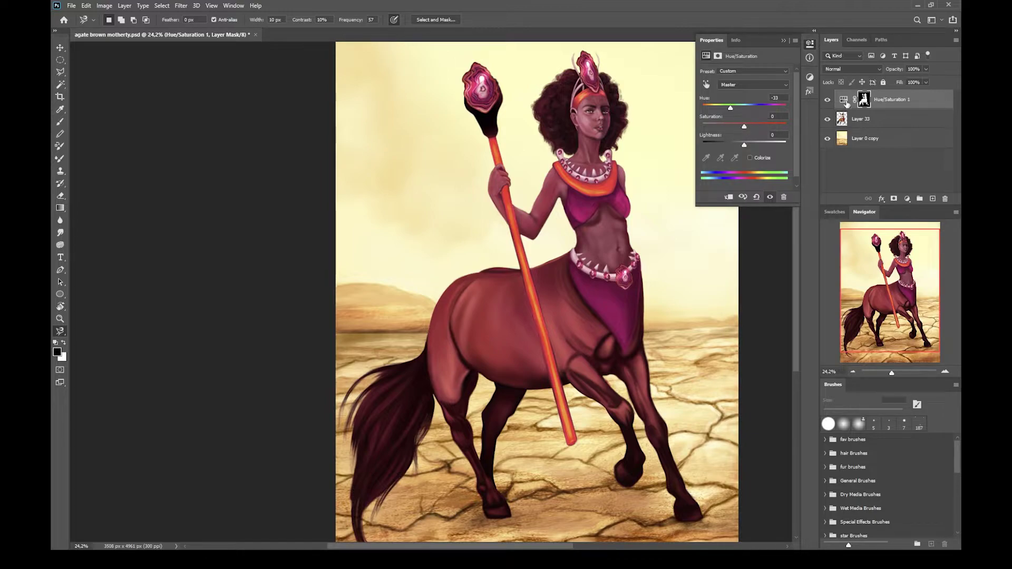
pyautogui.moveTo(847, 103); pyautogui.dragTo(945, 199)
# Select the centaur's red top on Layer 33 by tracing its outline with the Magnetic Lasso.
pyautogui.scroll(2, 591, 157)
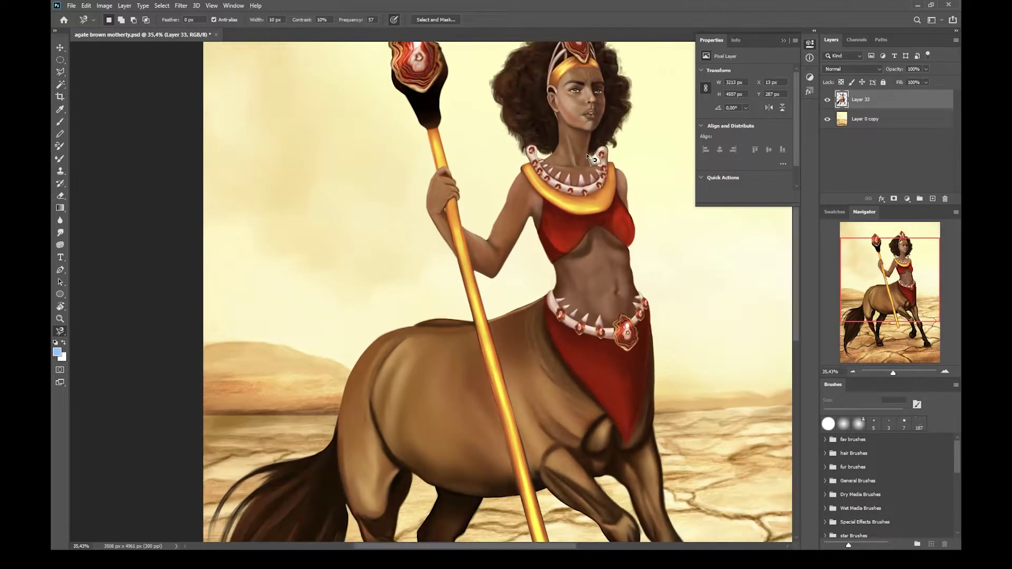
pyautogui.scroll(3, 592, 157)
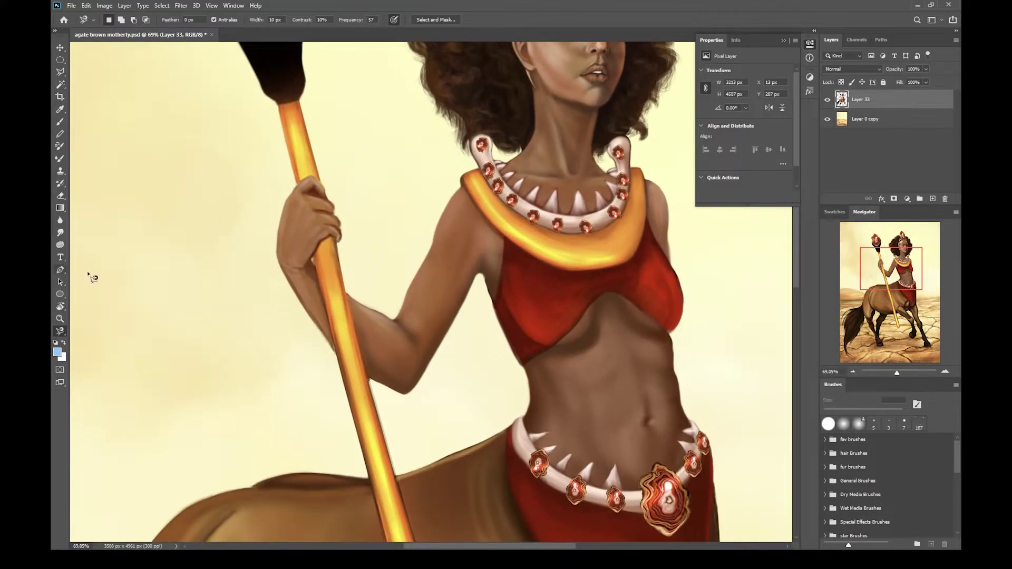
pyautogui.click(504, 237)
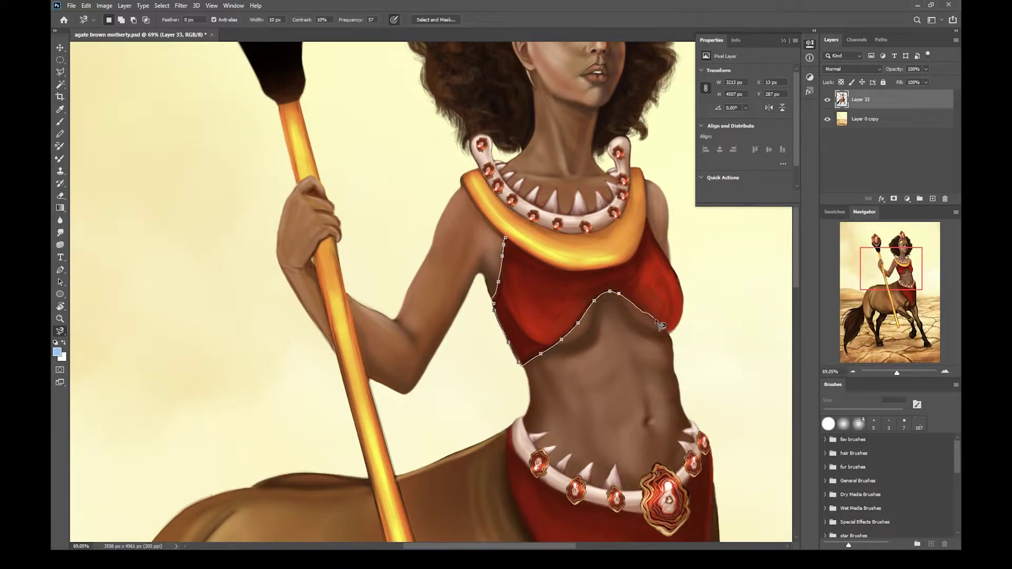
pyautogui.click(512, 241)
# Add the red loincloth below the belt to the selection by tracing its outline with the Magnetic Lasso.
pyautogui.scroll(-5, 506, 252)
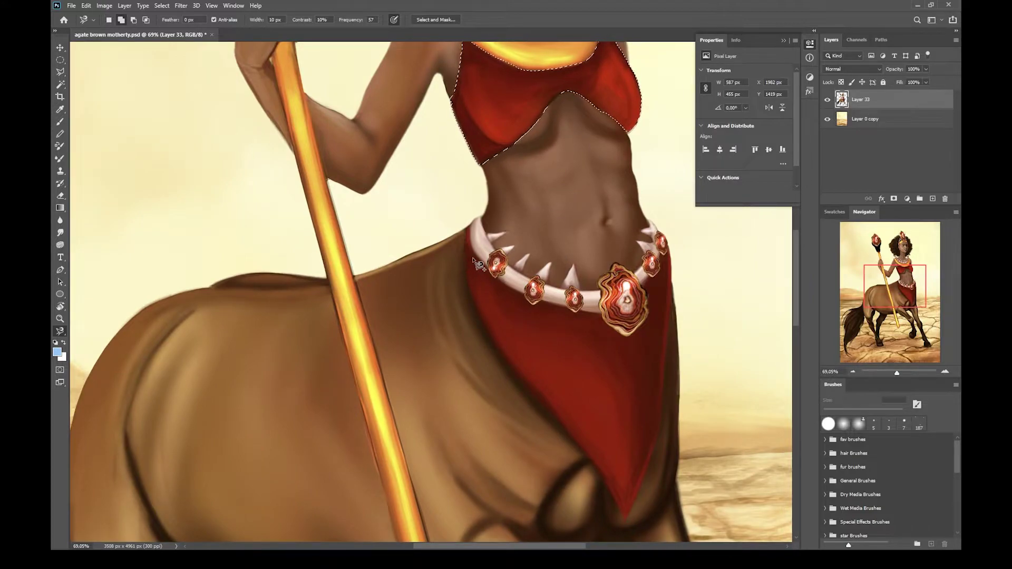
pyautogui.click(466, 226)
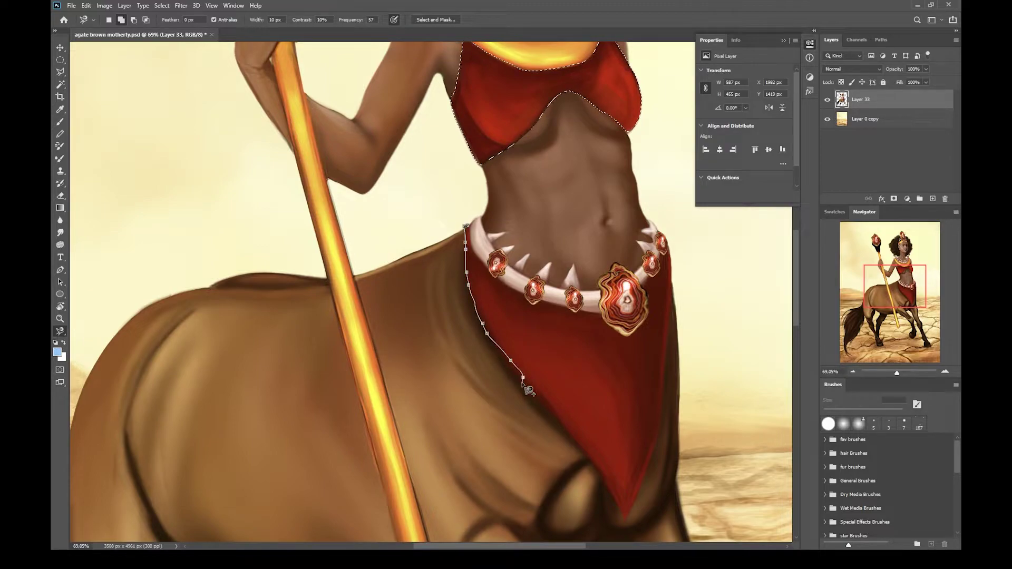
pyautogui.press('BackSpace')
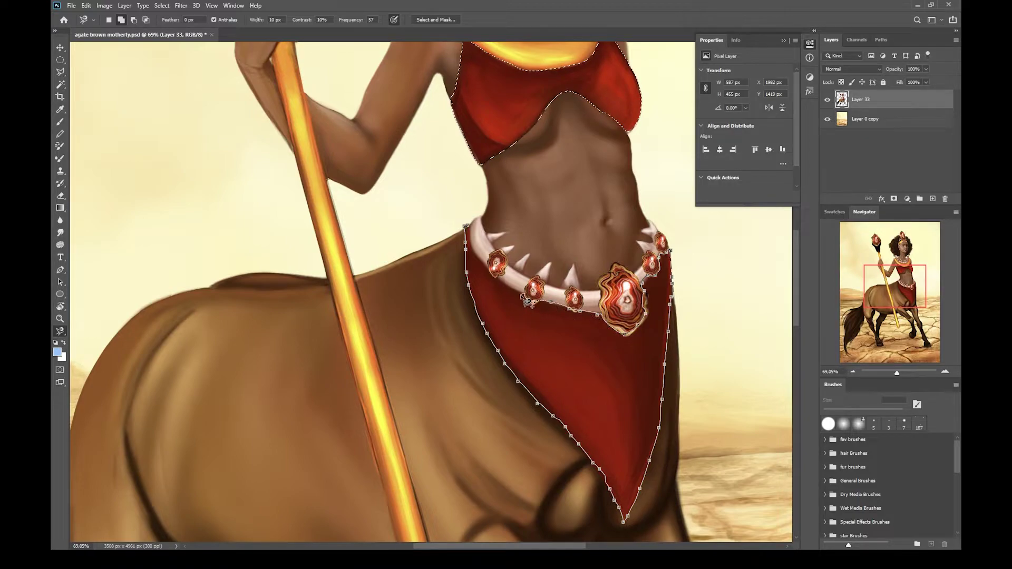
pyautogui.click(466, 227)
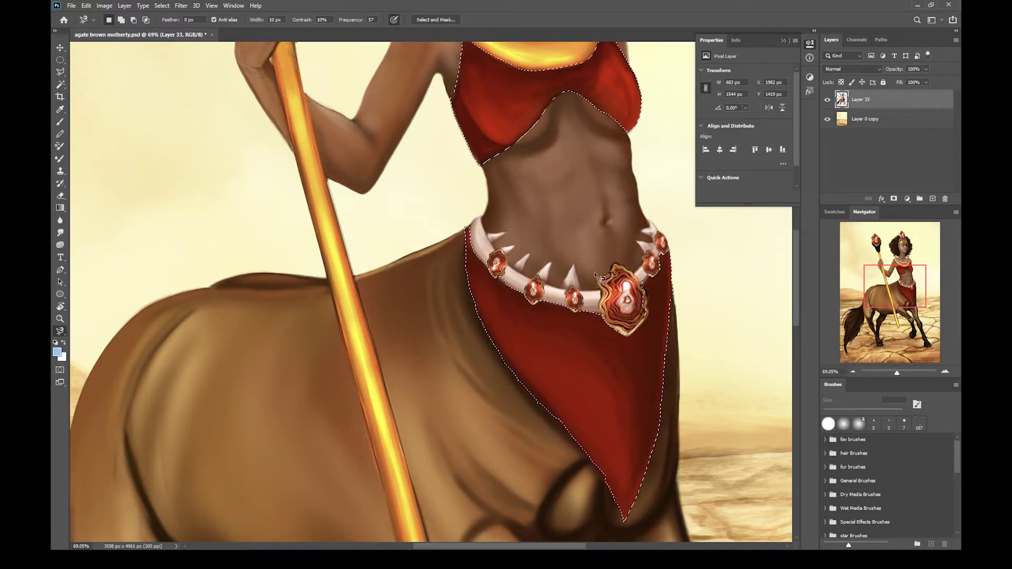
# Add a Hue/Saturation adjustment layer masked to the selected clothing and set its hue to +130.
pyautogui.click(907, 198)
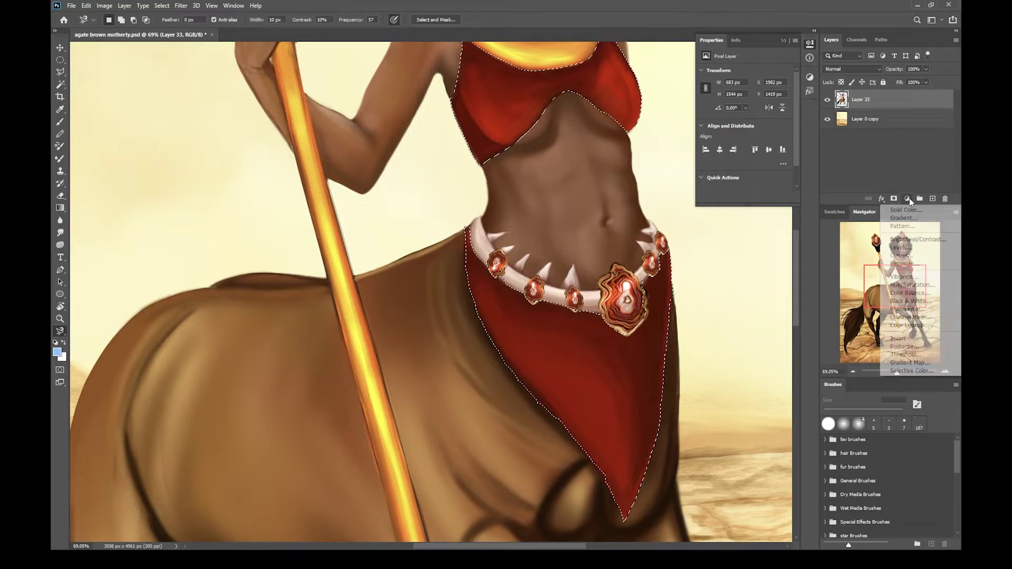
pyautogui.click(912, 285)
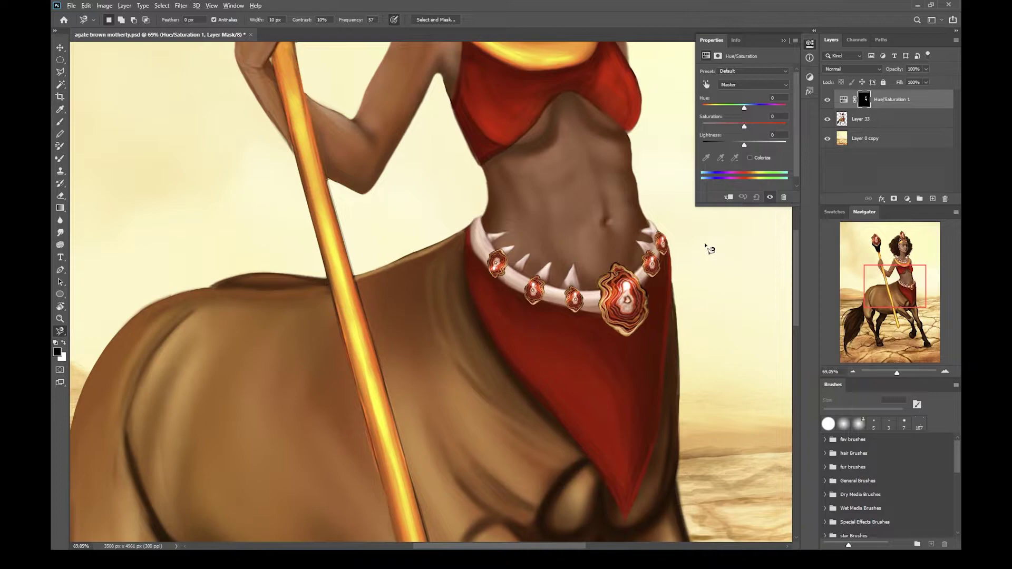
pyautogui.scroll(-5, 706, 246)
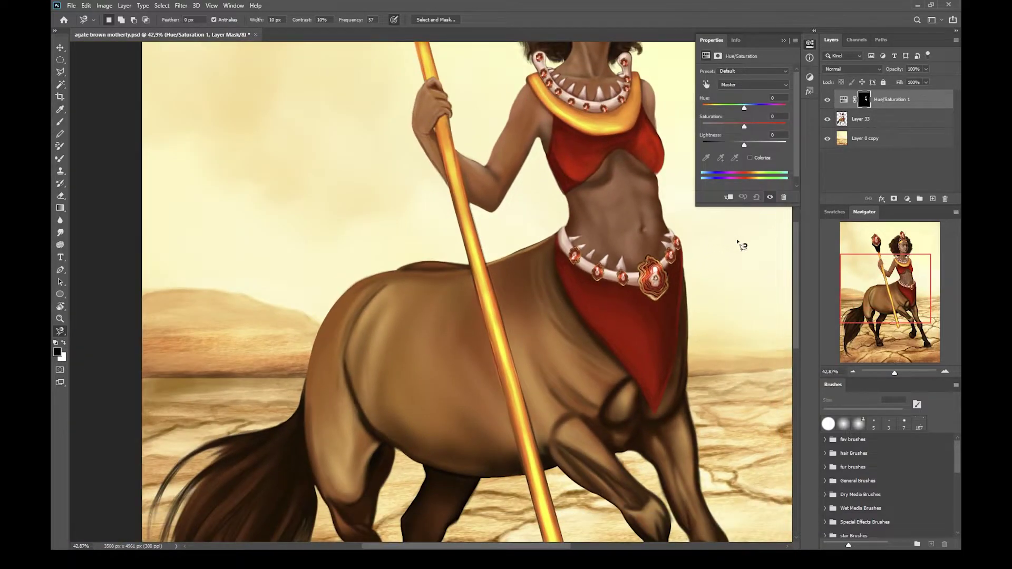
pyautogui.scroll(-1, 682, 141)
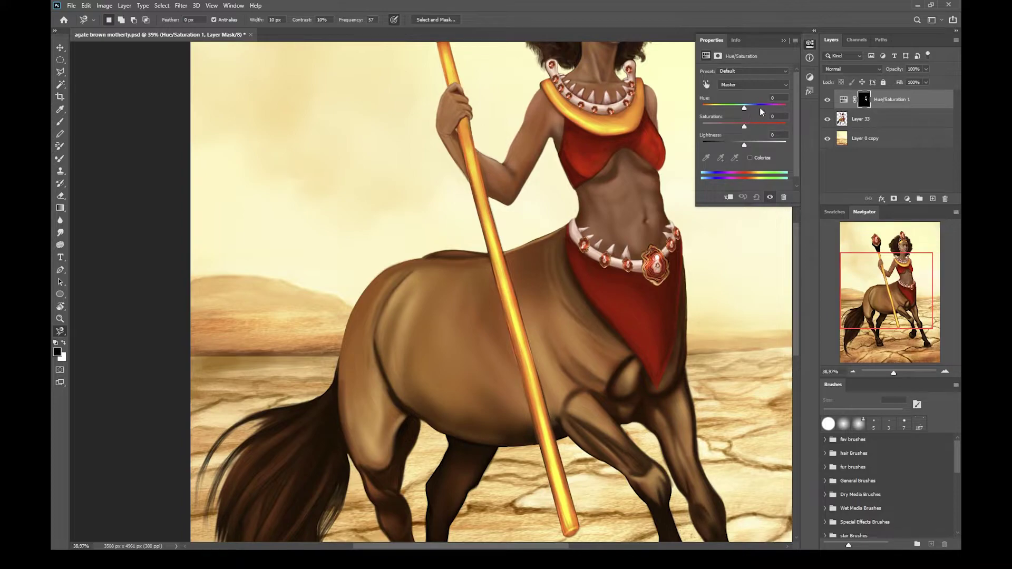
pyautogui.moveTo(744, 109); pyautogui.dragTo(710, 109)
pyautogui.moveTo(709, 107); pyautogui.dragTo(776, 110)
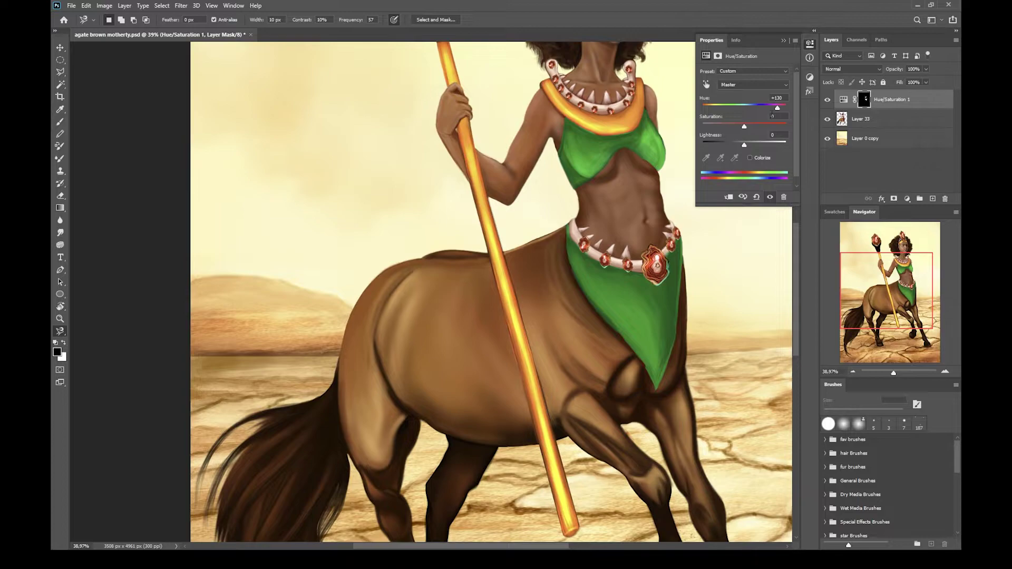
# Compare the clothing with and without the Hue/Saturation layer, and set that layer's blend mode to Hard Light.
pyautogui.click(827, 99)
pyautogui.click(827, 99)
pyautogui.click(878, 70)
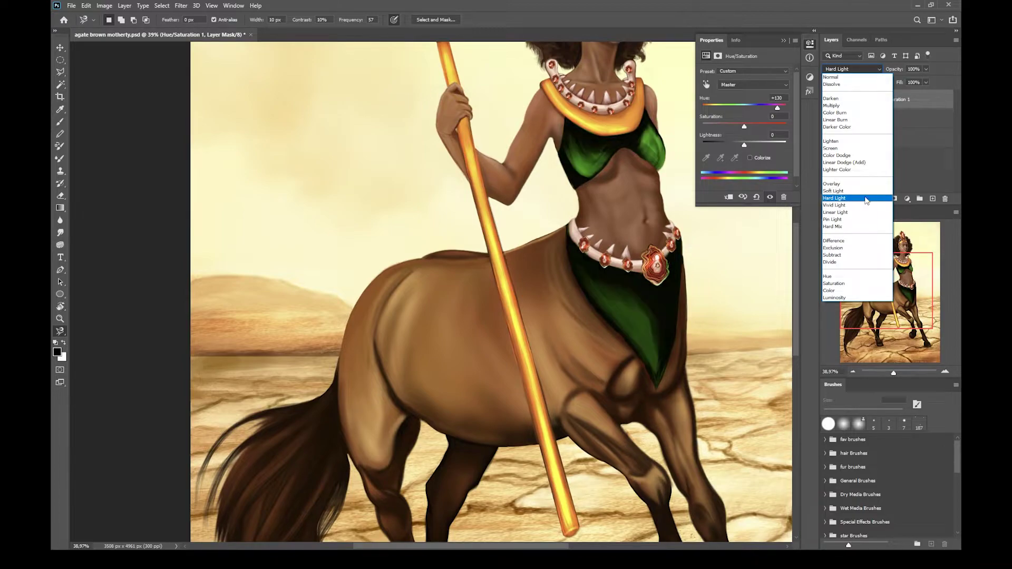
pyautogui.click(843, 198)
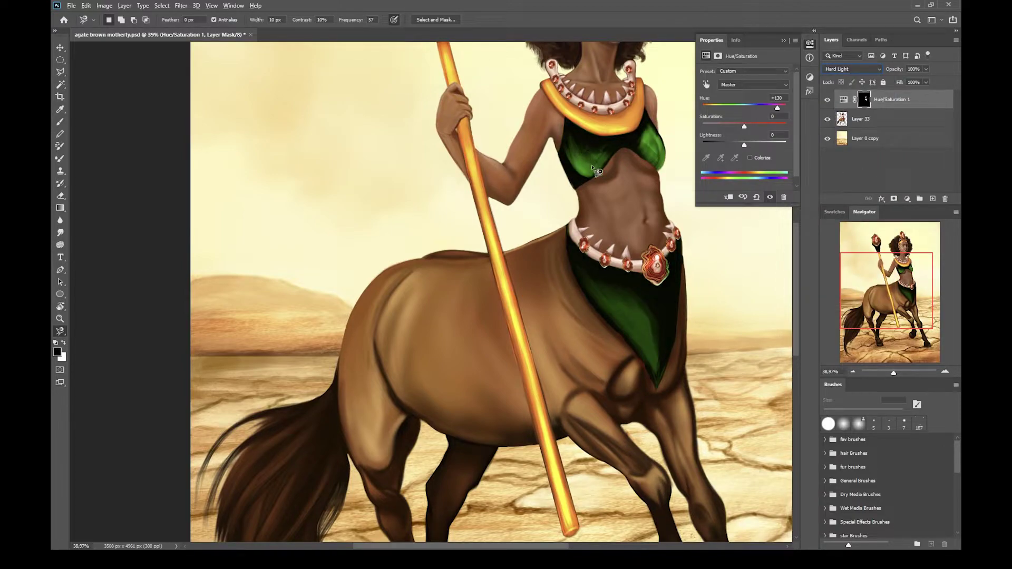
pyautogui.click(61, 49)
pyautogui.hotkey('ctrl', '0')
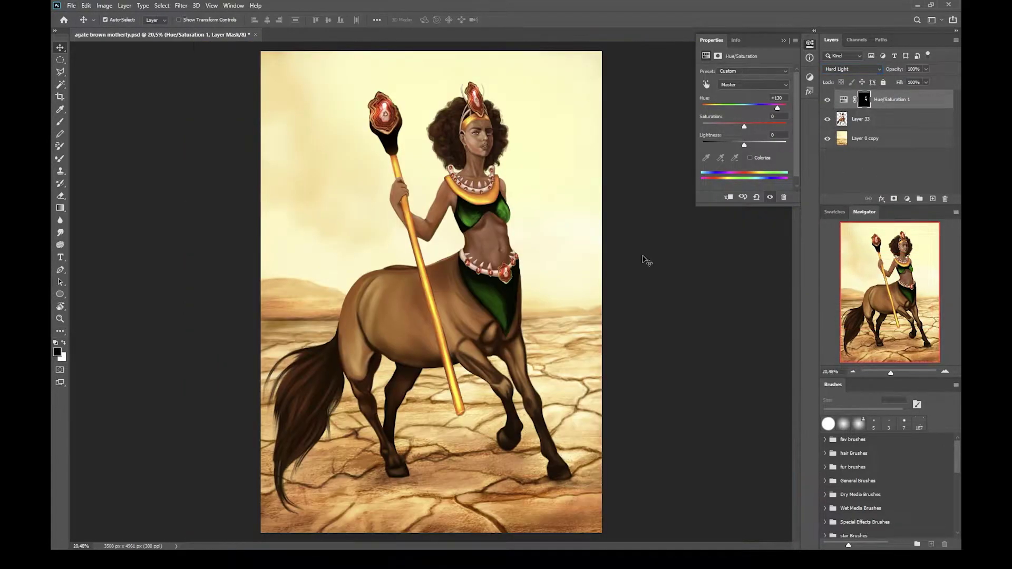
# Add a Solid Color fill layer in green #1c9a28 above the Hue/Saturation layer.
pyautogui.click(907, 198)
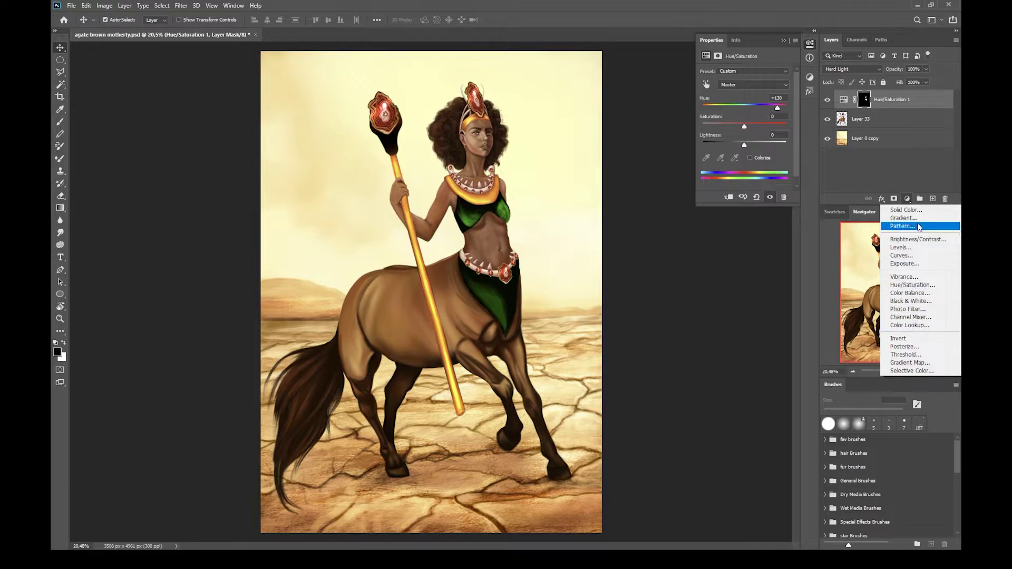
pyautogui.click(907, 198)
pyautogui.click(907, 199)
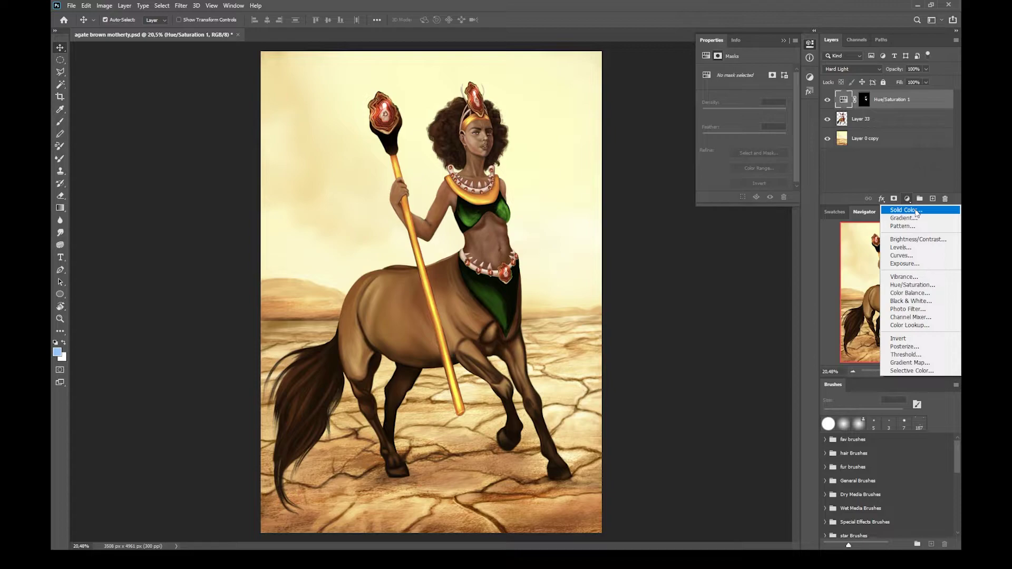
pyautogui.click(915, 211)
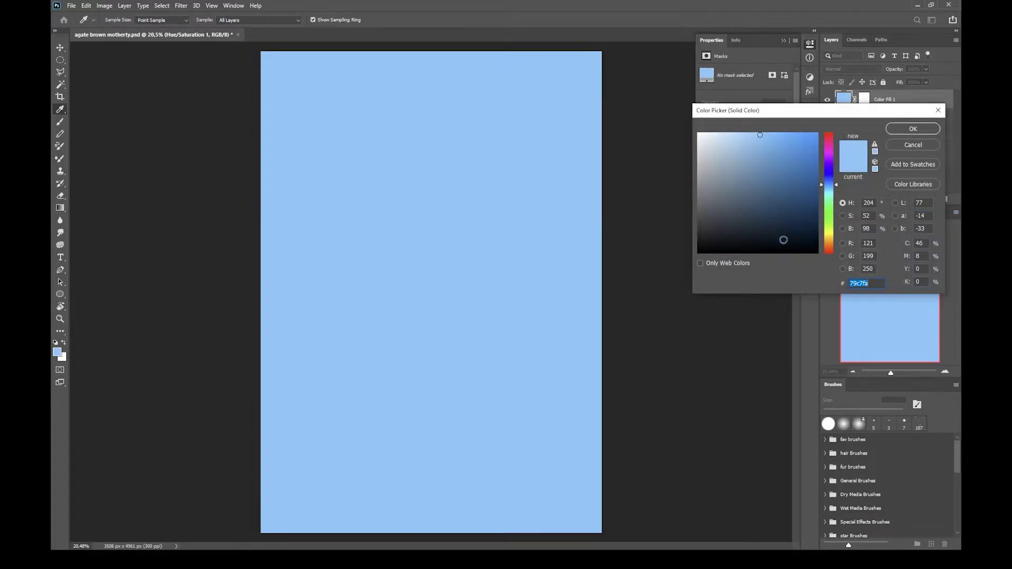
pyautogui.click(828, 211)
pyautogui.click(799, 181)
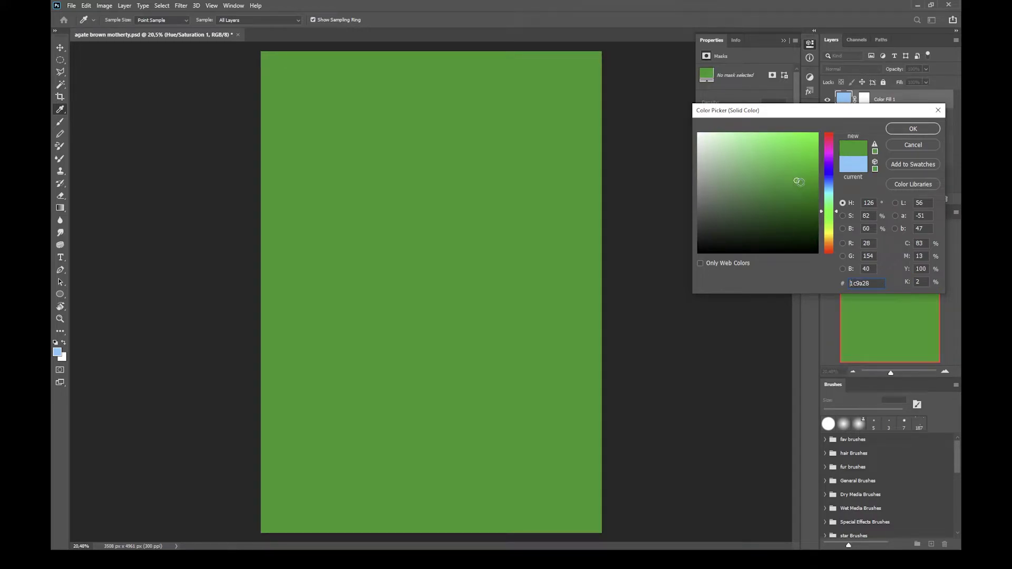
pyautogui.click(903, 129)
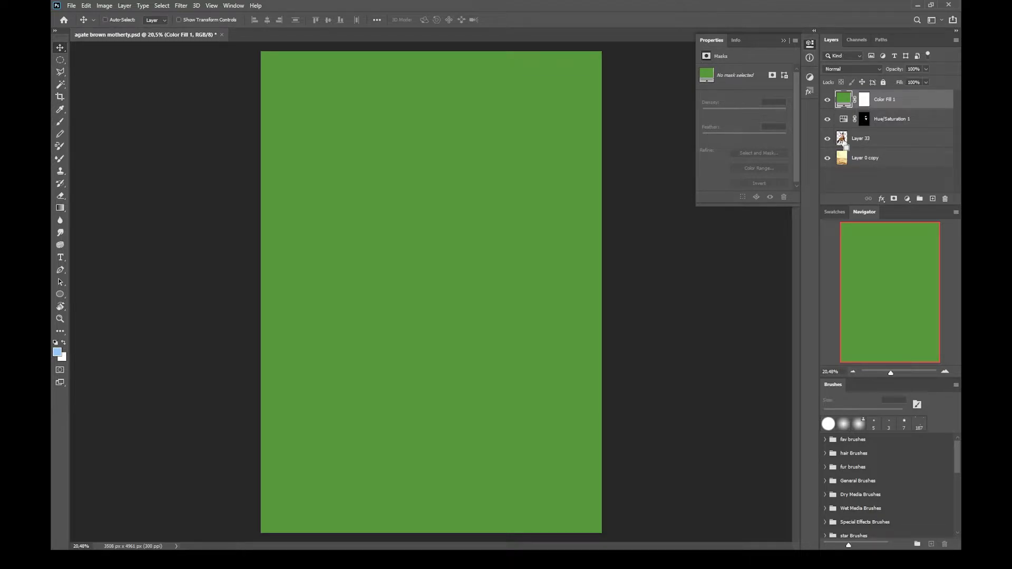
# Load the centaur's outline from Layer 33, fill it with black on the green fill layer's mask, and deselect.
pyautogui.keyDown('ctrl'); pyautogui.click(842, 139); pyautogui.keyUp('ctrl')
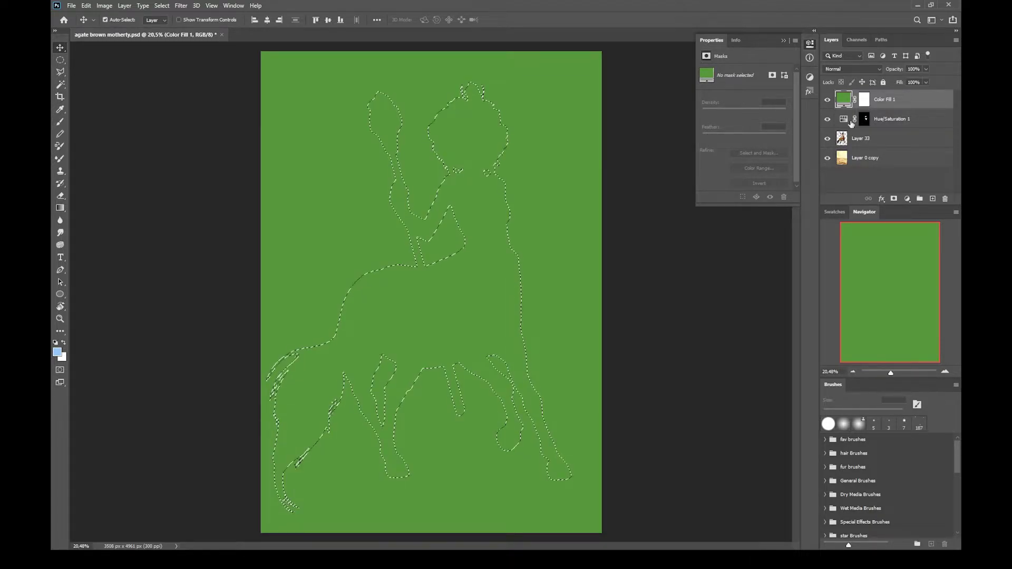
pyautogui.click(864, 100)
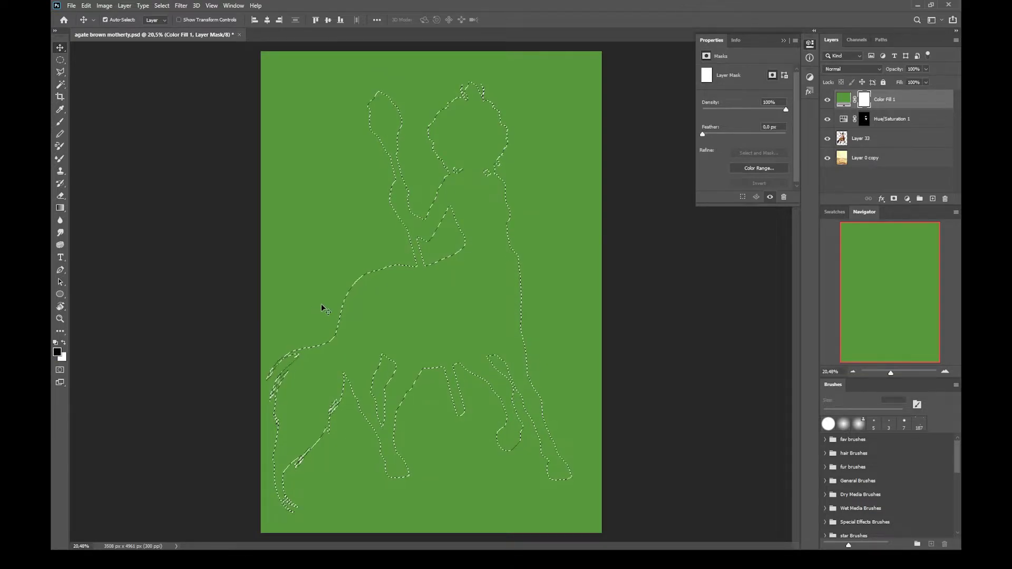
pyautogui.hotkey('alt', 'BackSpace')
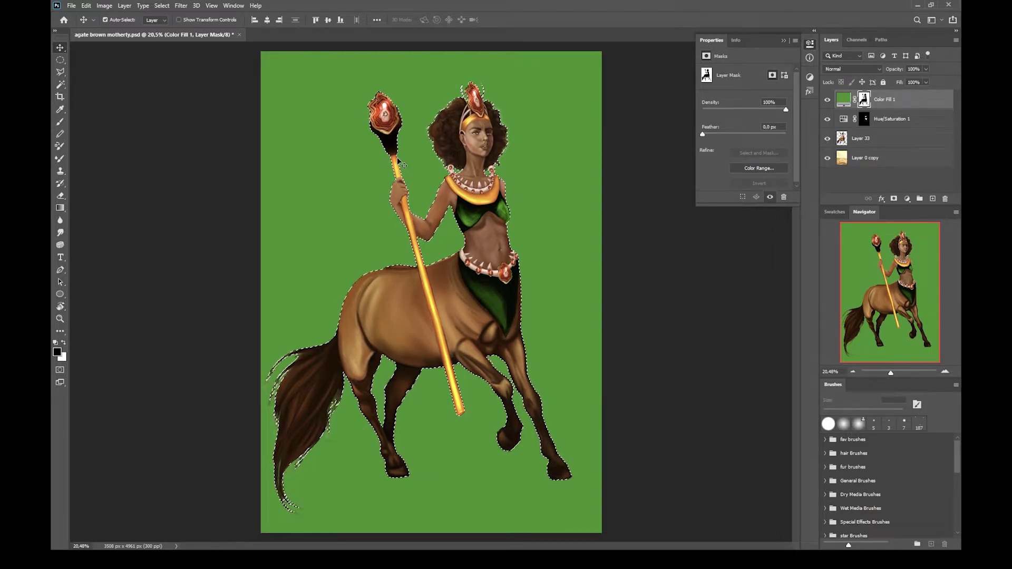
pyautogui.click(59, 61)
pyautogui.click(619, 105)
# Set the green fill layer's blend mode to Pin Light and its opacity to 50%, and hide the layer.
pyautogui.click(843, 99)
pyautogui.click(852, 69)
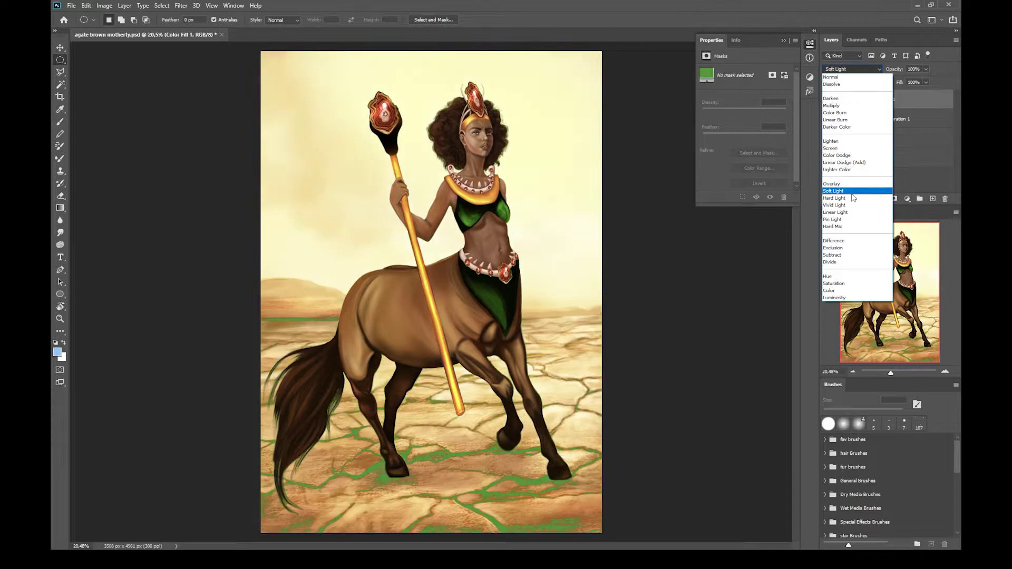
pyautogui.click(852, 219)
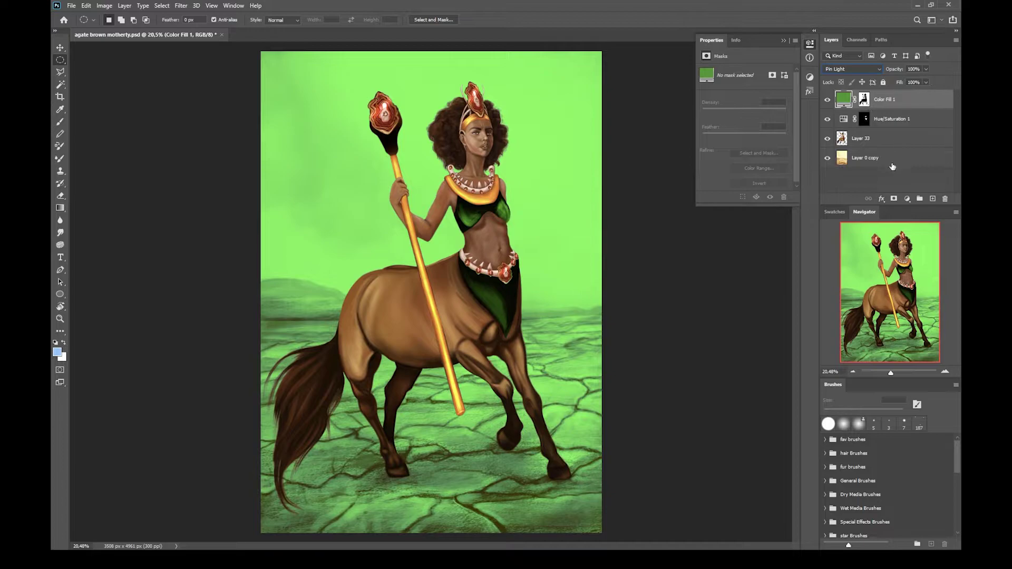
pyautogui.click(925, 69)
pyautogui.click(904, 81)
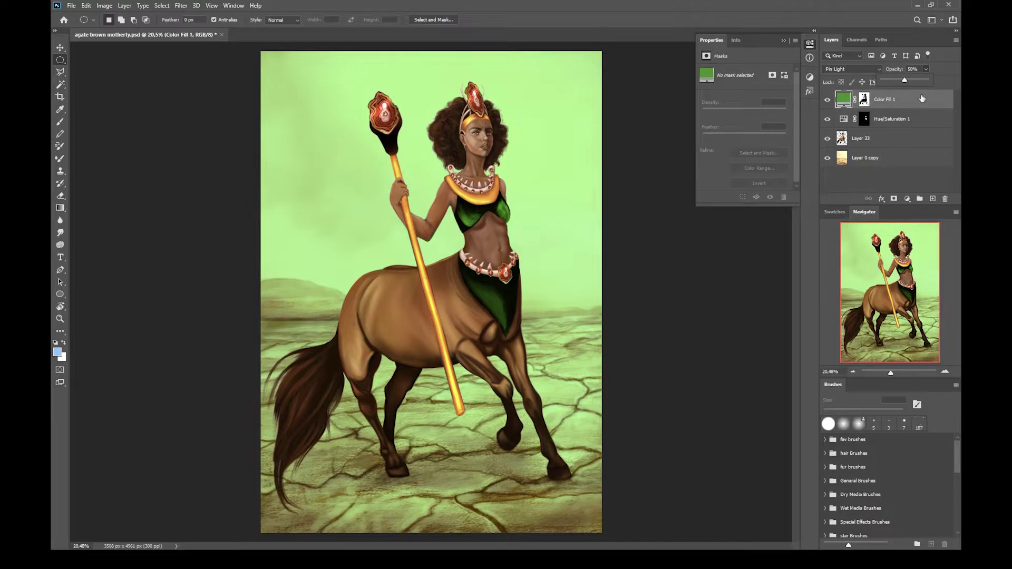
pyautogui.click(827, 102)
pyautogui.click(827, 102)
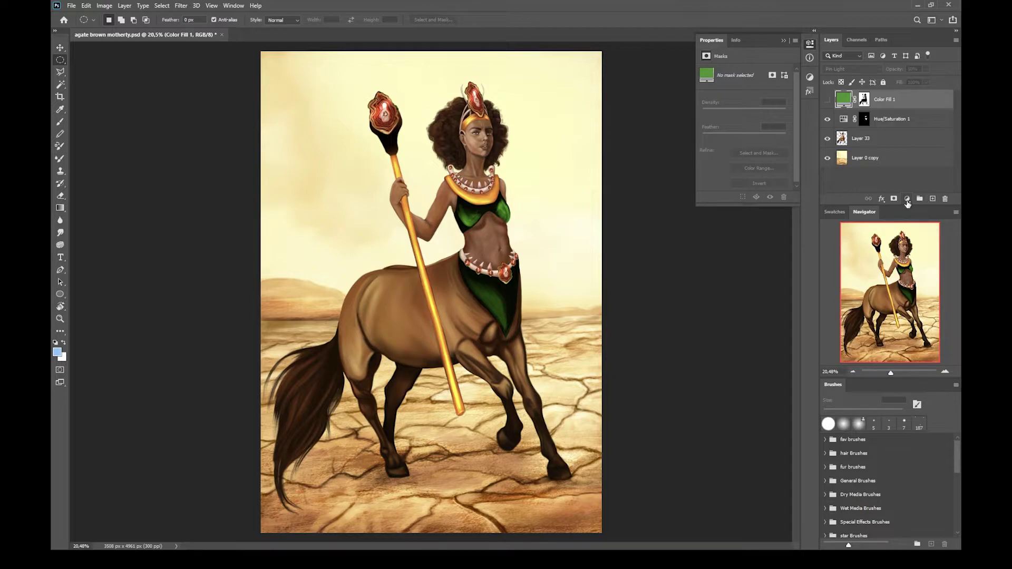
# Add a Gradient fill layer and set the gradient's starting colour stop to orange #de6923.
pyautogui.click(907, 202)
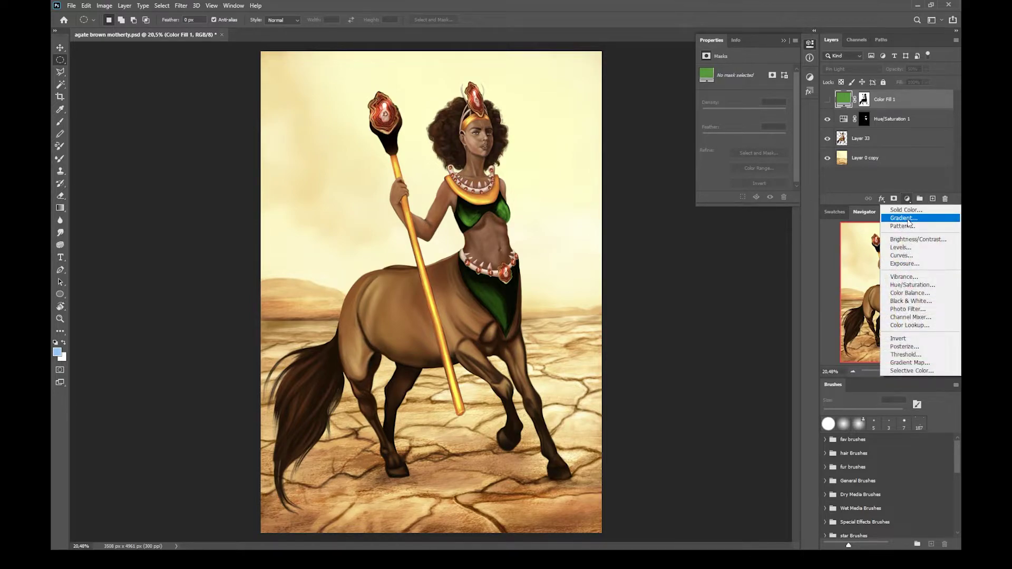
pyautogui.click(907, 222)
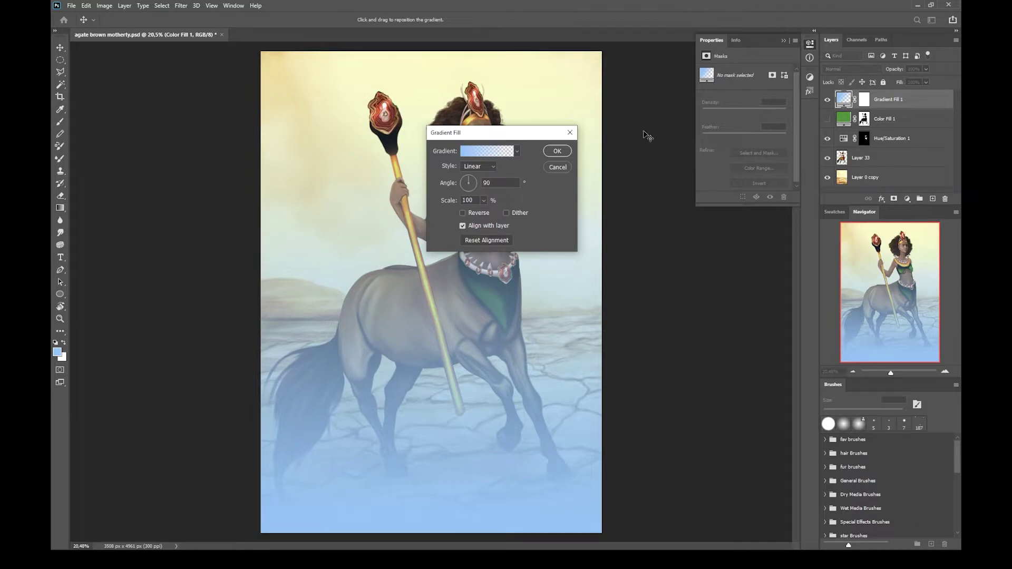
pyautogui.click(477, 151)
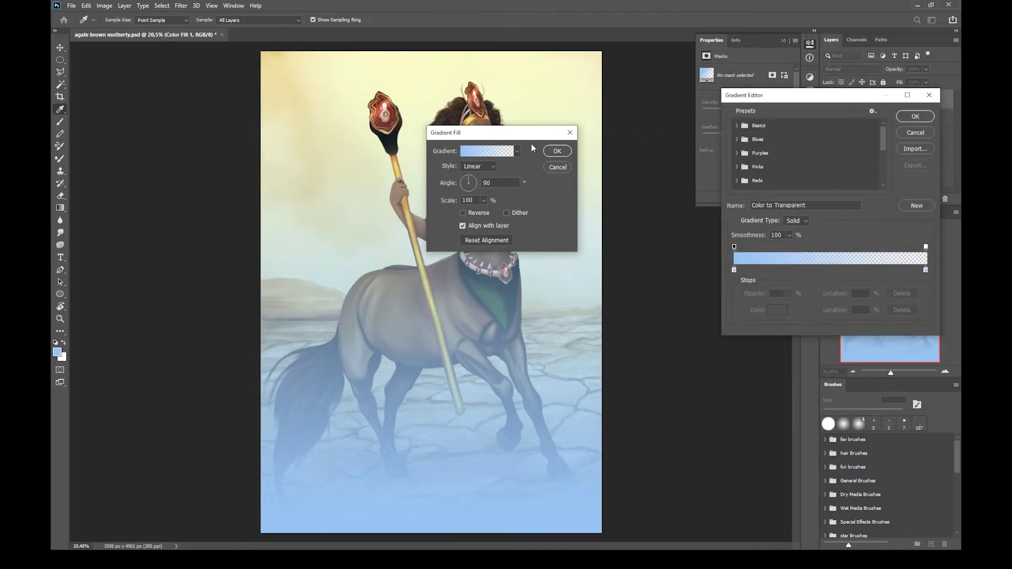
pyautogui.doubleClick(735, 271)
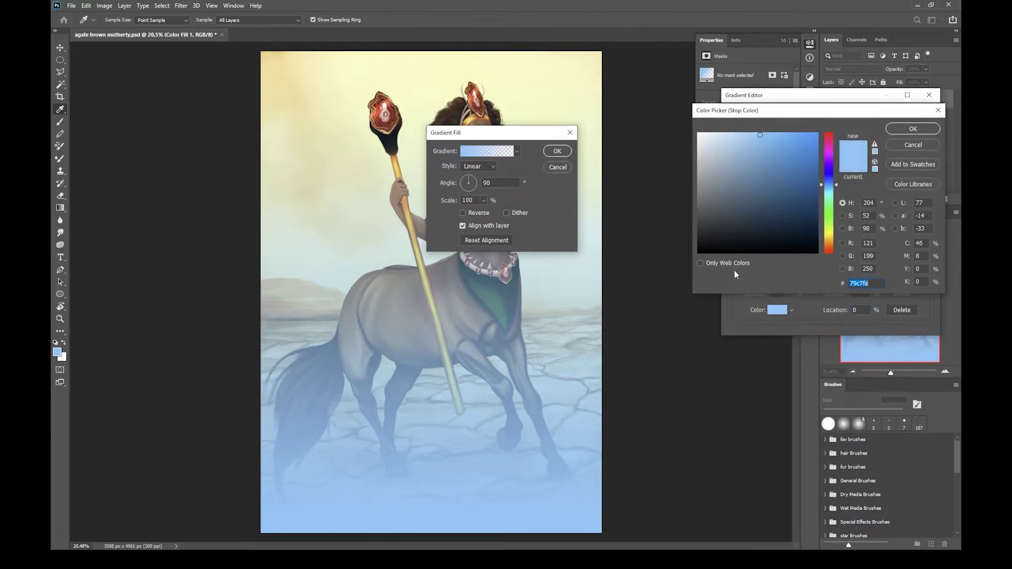
pyautogui.click(830, 216)
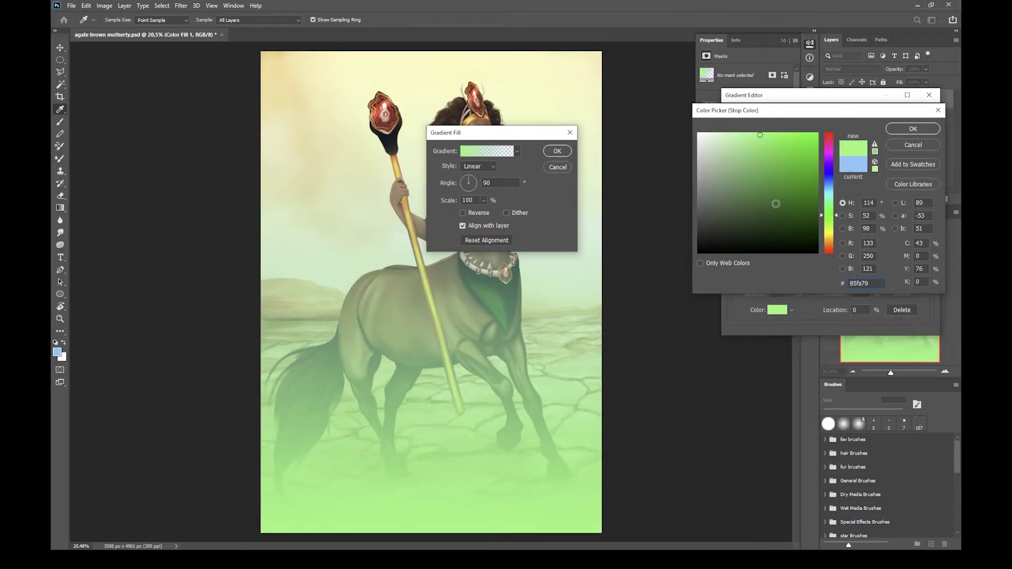
pyautogui.click(798, 182)
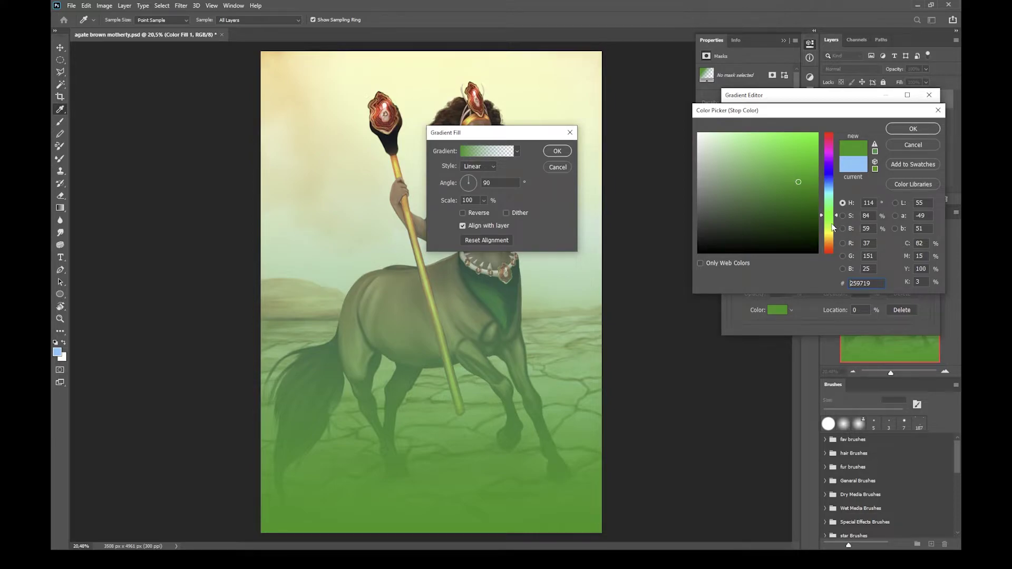
pyautogui.click(829, 230)
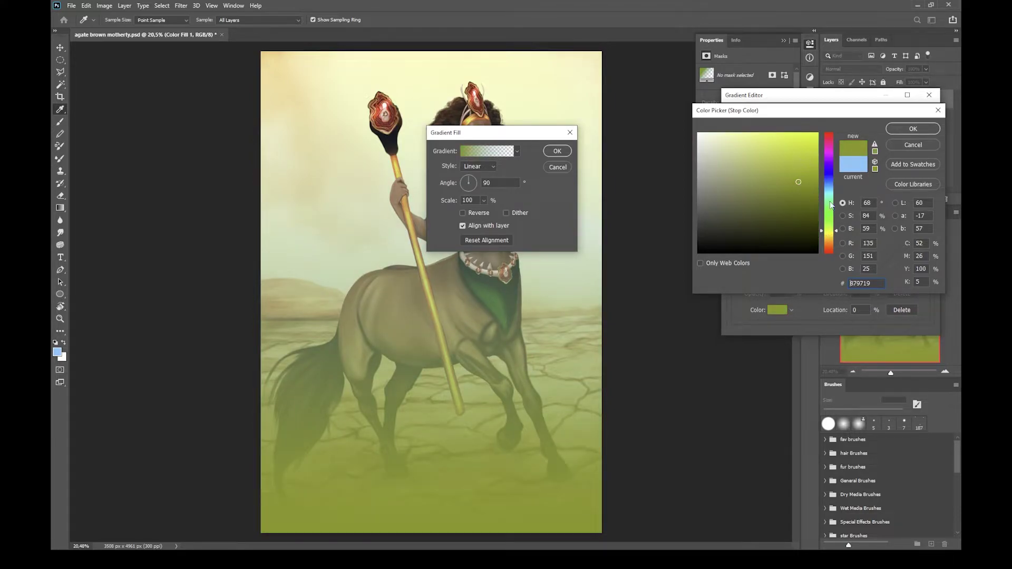
pyautogui.click(829, 245)
pyautogui.click(799, 148)
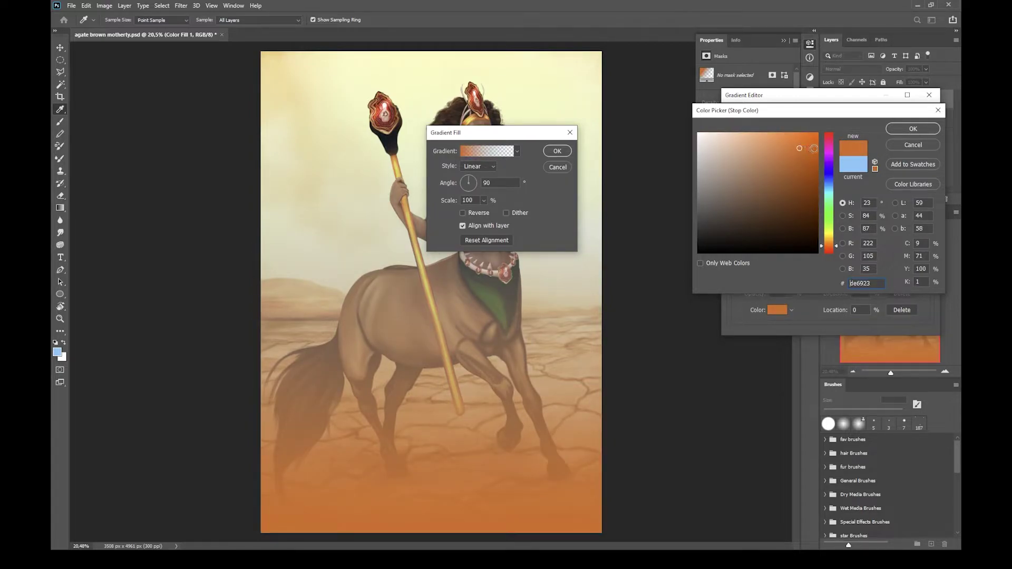
pyautogui.click(911, 129)
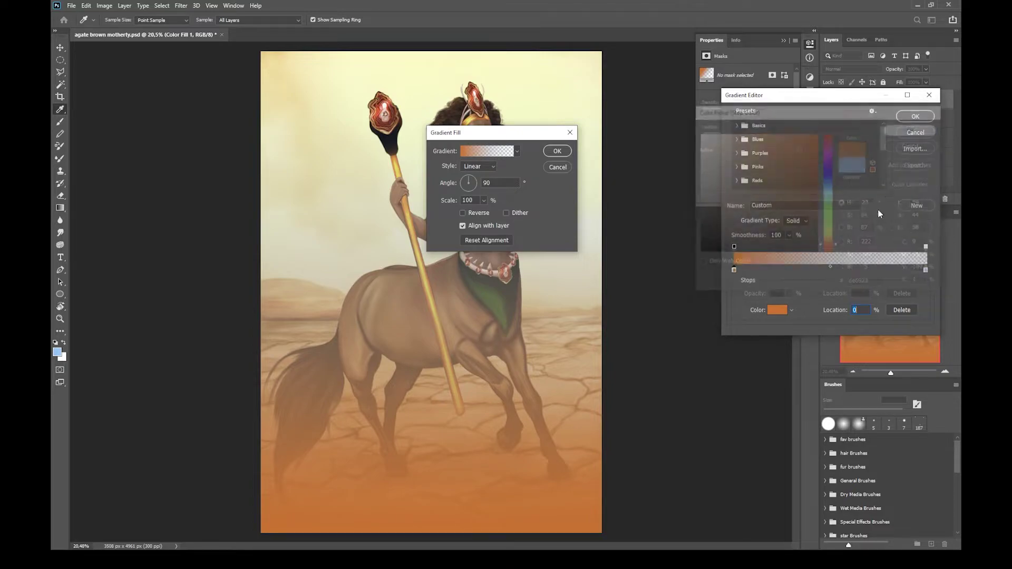
# Add a colour stop at the 30% location of the gradient and set it to green #2cde23.
pyautogui.click(792, 273)
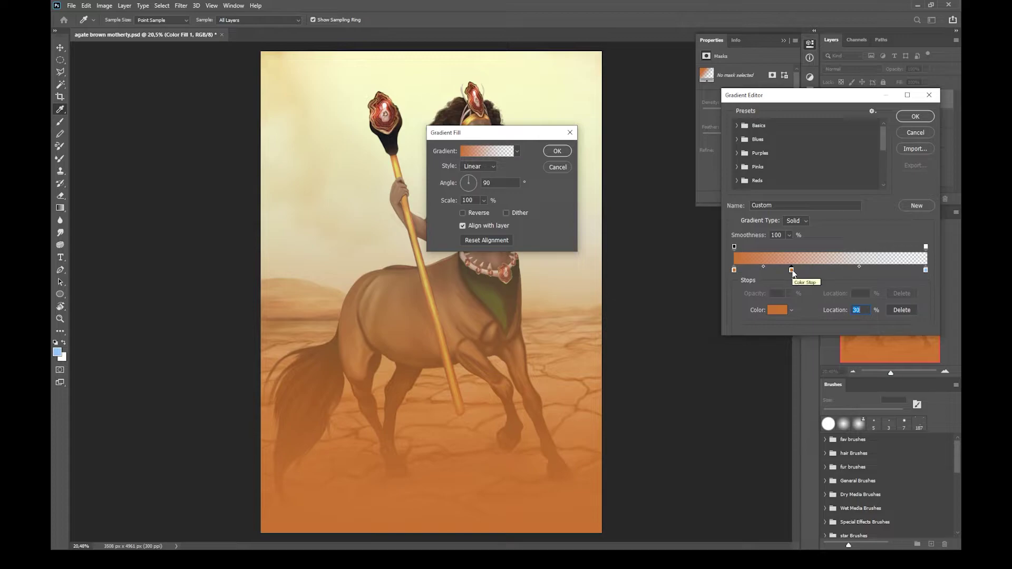
pyautogui.doubleClick(792, 270)
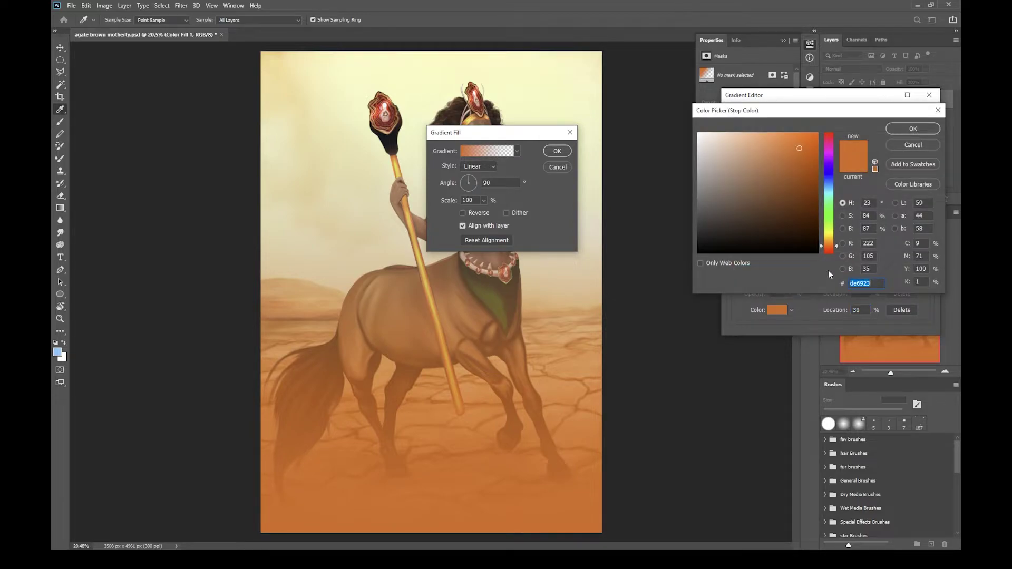
pyautogui.click(829, 214)
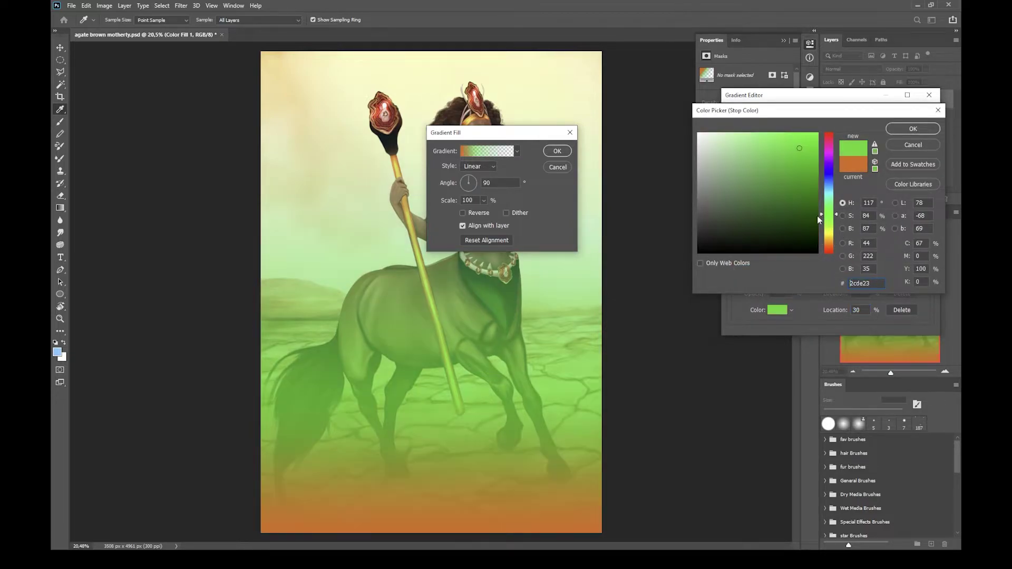
pyautogui.click(916, 131)
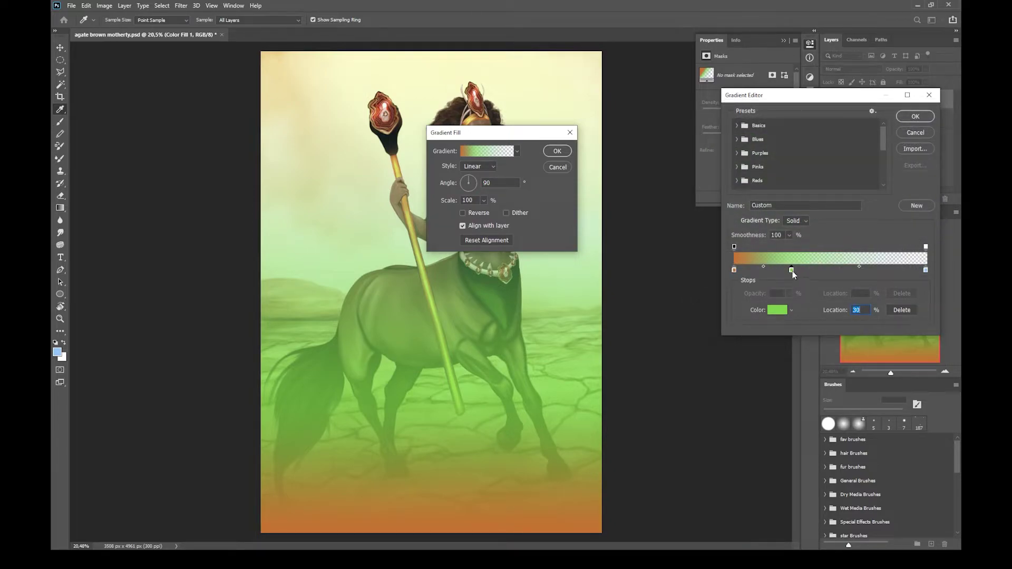
# Remove the green colour stop from the gradient and discard the gradient edits together with the new Gradient fill layer.
pyautogui.moveTo(791, 271); pyautogui.dragTo(790, 299)
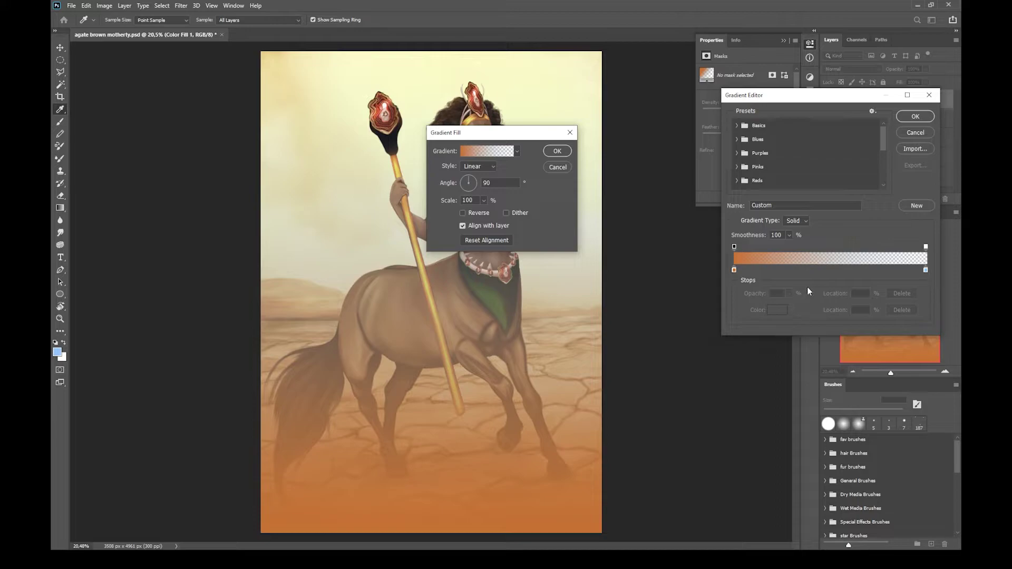
pyautogui.click(915, 133)
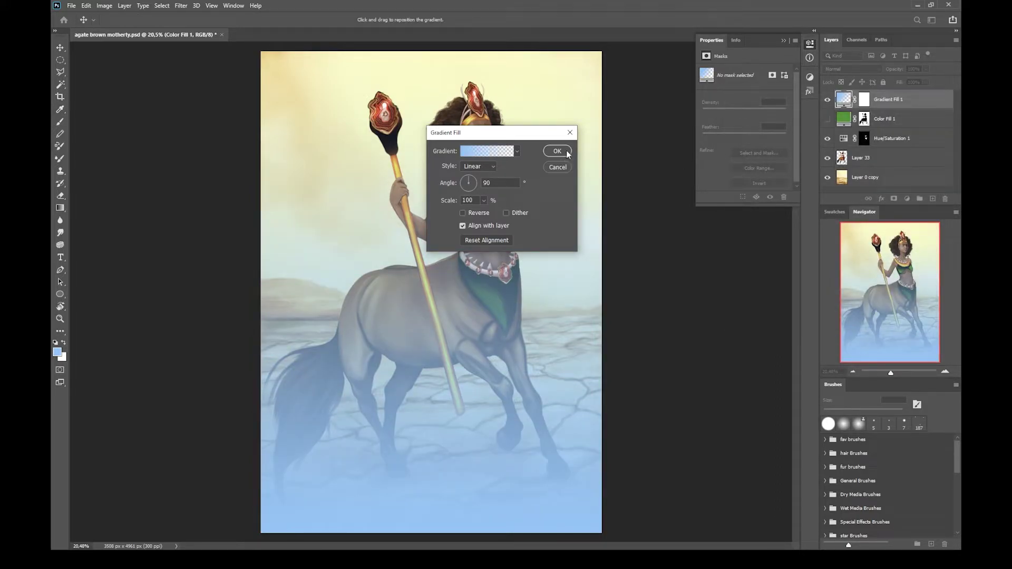
pyautogui.click(570, 132)
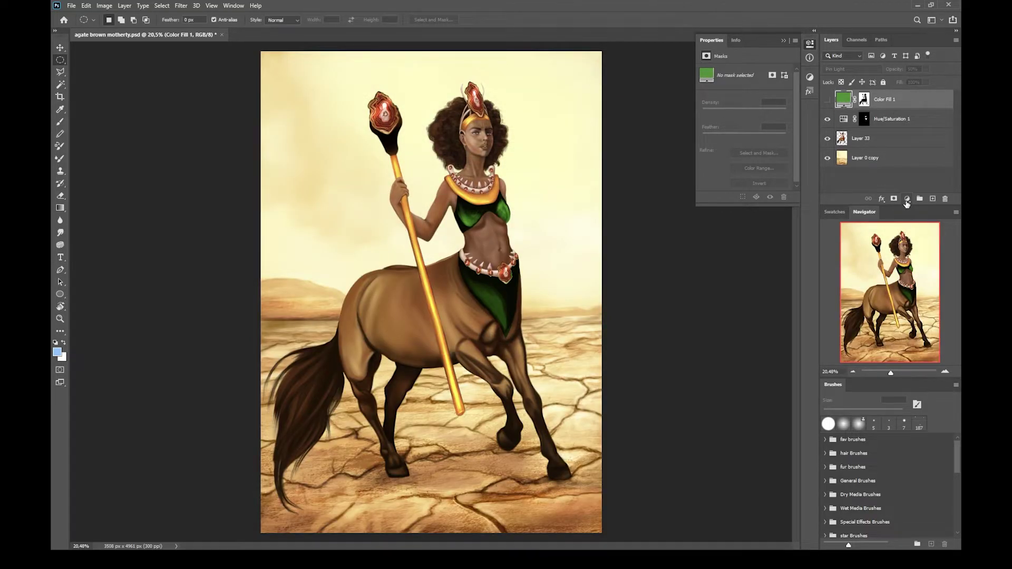
# Add a Pattern fill layer above the green fill layer, using the first blue pattern from the Water group.
pyautogui.click(906, 199)
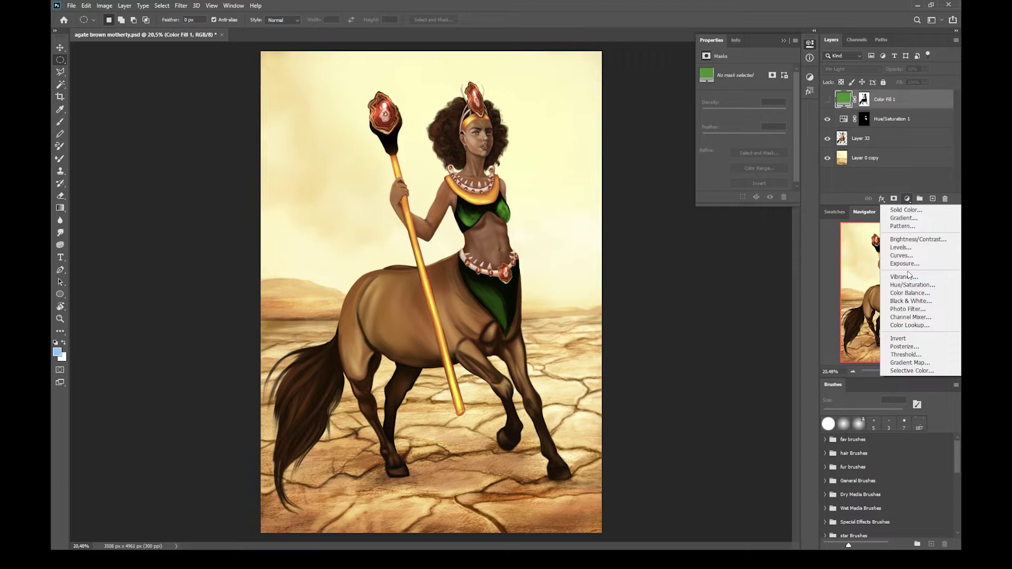
pyautogui.click(916, 227)
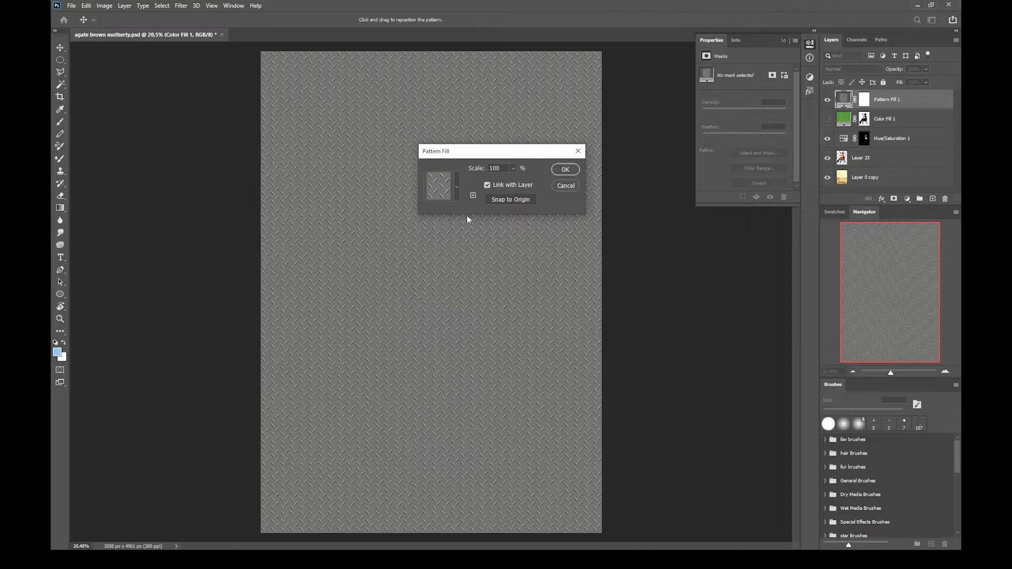
pyautogui.click(448, 188)
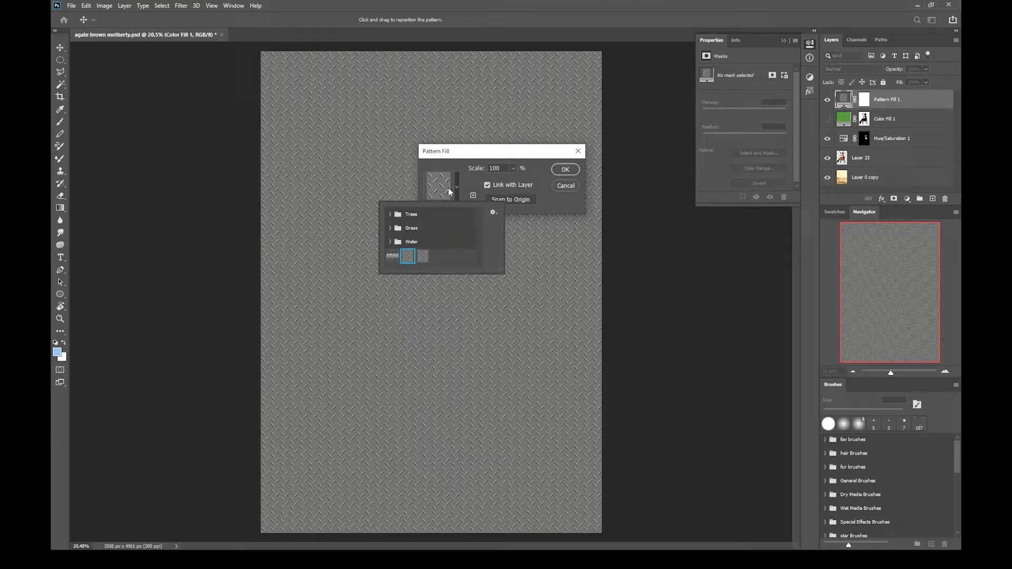
pyautogui.click(389, 229)
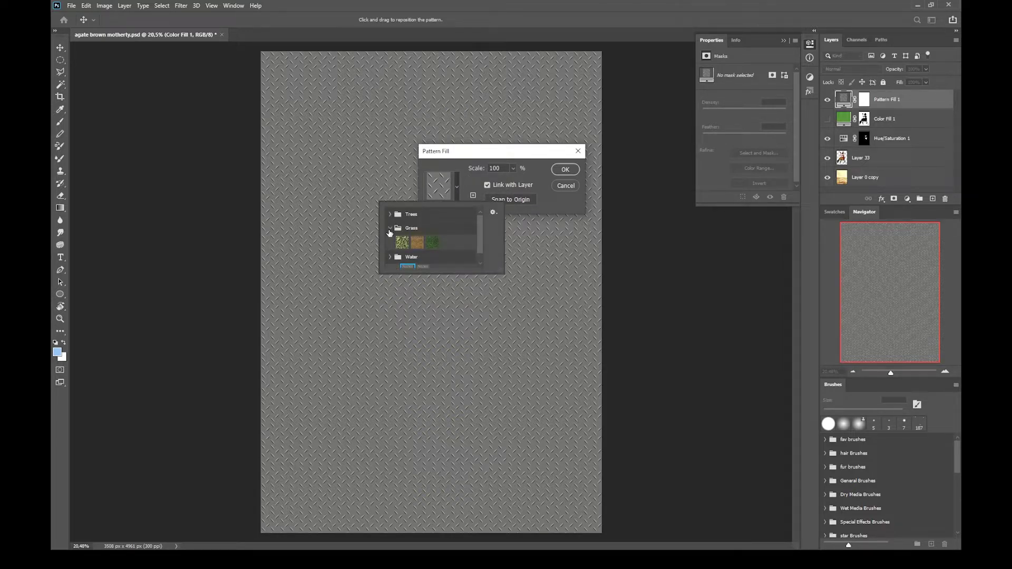
pyautogui.click(389, 259)
pyautogui.click(402, 256)
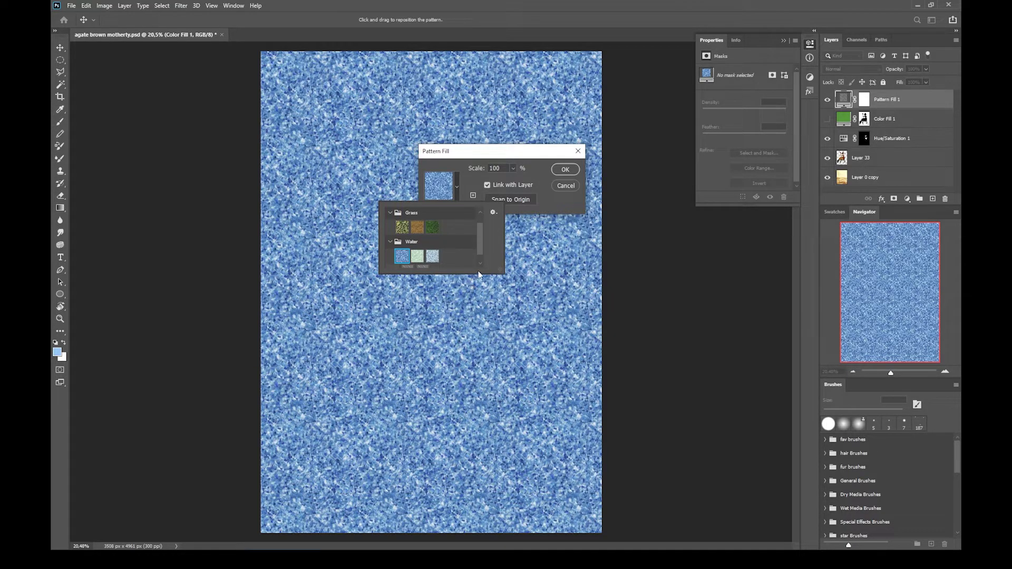
pyautogui.click(568, 169)
# Set the pattern fill layer's blend mode to Soft Light and its opacity to 36%, and hide the layer.
pyautogui.click(877, 69)
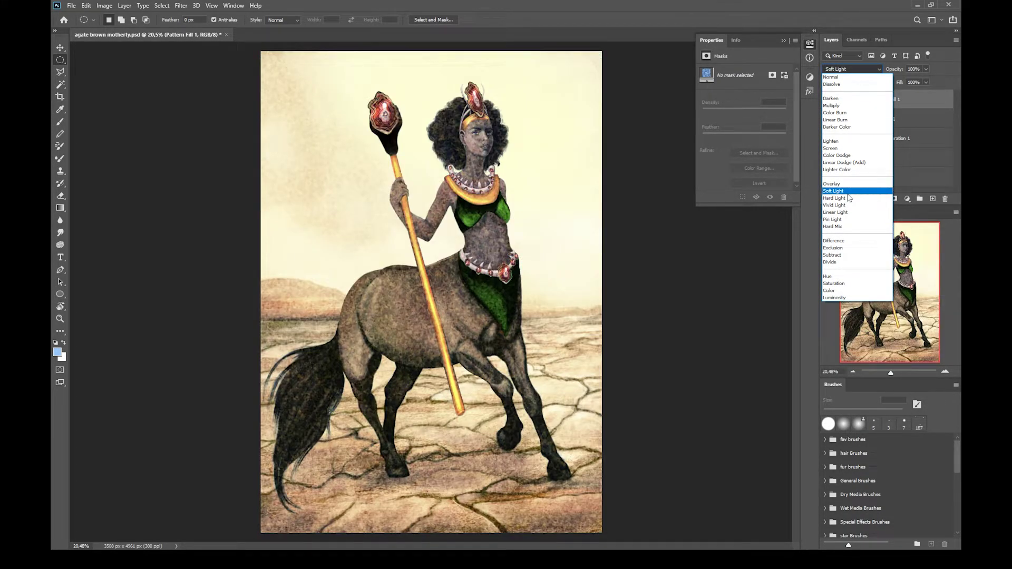
pyautogui.click(849, 193)
pyautogui.click(925, 69)
pyautogui.moveTo(928, 78); pyautogui.dragTo(893, 77)
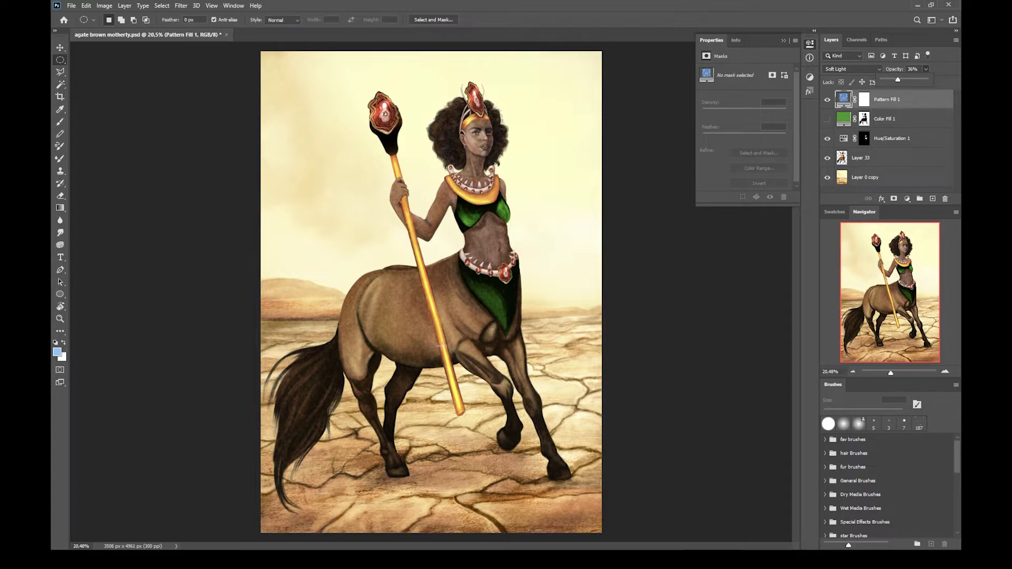
pyautogui.click(827, 101)
# Add a Brightness/Contrast adjustment layer with brightness -68 and compare the painting with and without it.
pyautogui.click(907, 199)
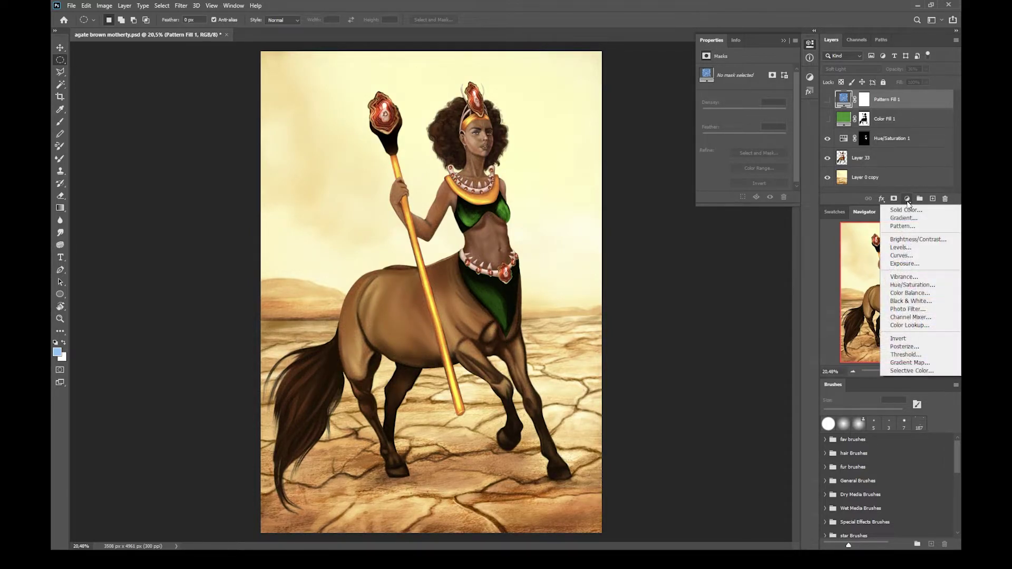
pyautogui.click(913, 242)
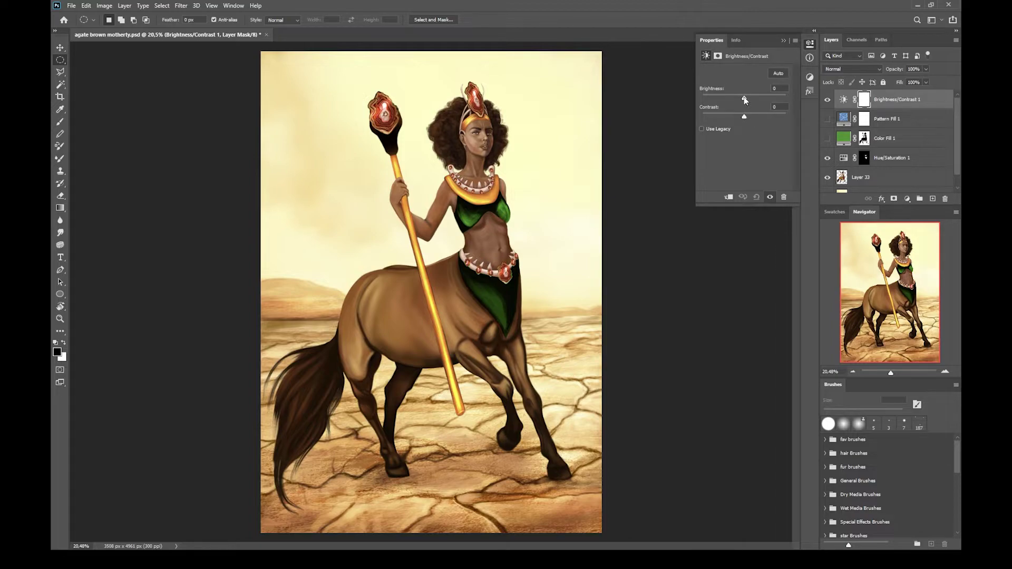
pyautogui.moveTo(744, 100); pyautogui.dragTo(731, 101)
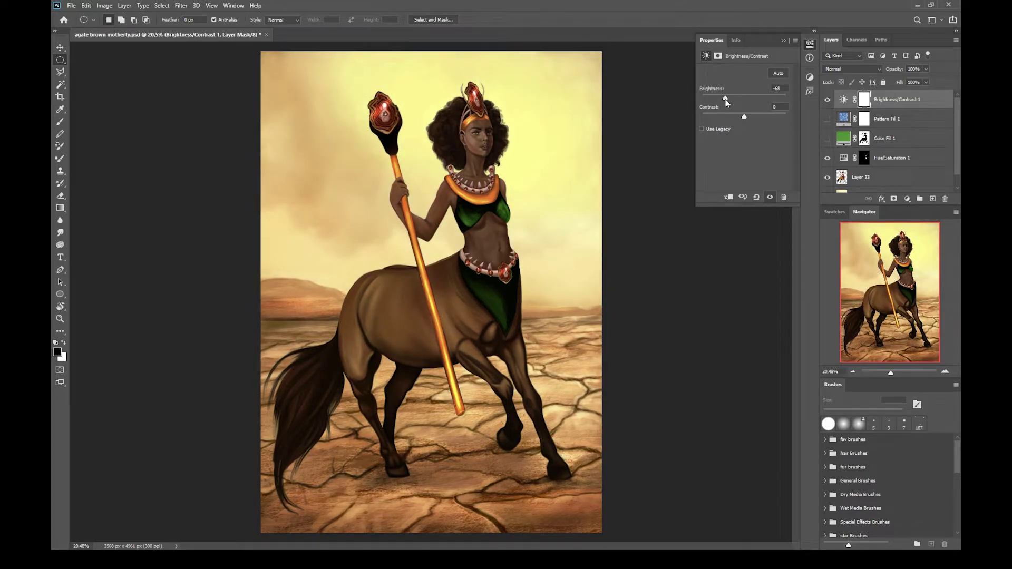
pyautogui.click(826, 101)
pyautogui.click(826, 100)
# Load the centaur's outline from Layer 33, fill it with black on the Brightness/Contrast layer's mask, and deselect.
pyautogui.keyDown('ctrl'); pyautogui.click(842, 179); pyautogui.keyUp('ctrl')
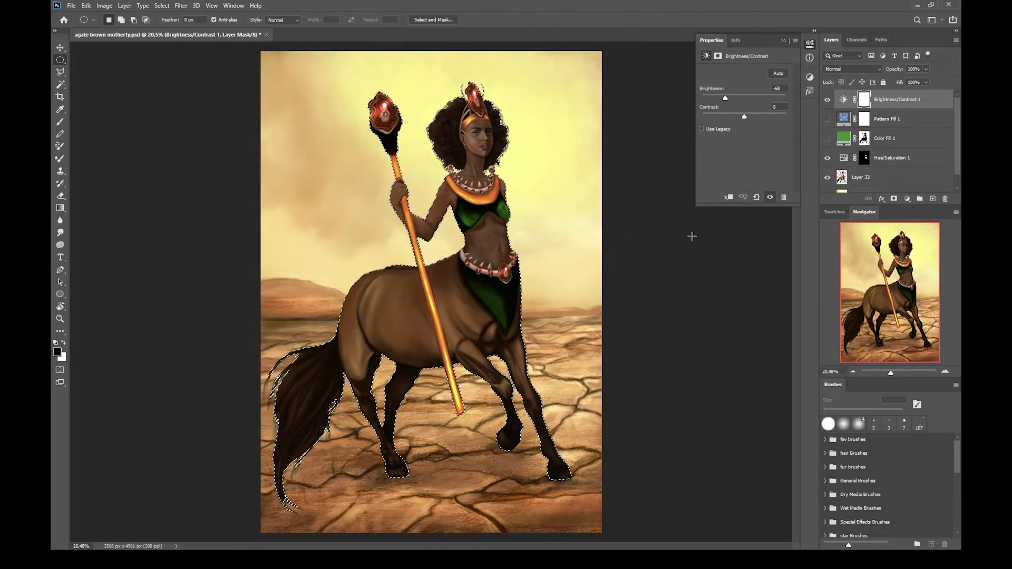
pyautogui.click(863, 101)
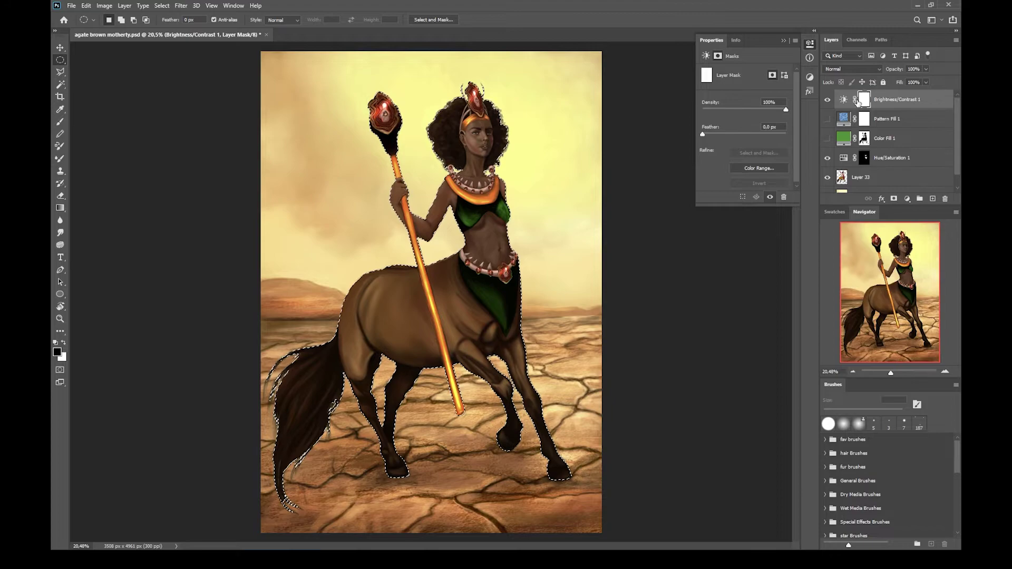
pyautogui.hotkey('alt', 'BackSpace')
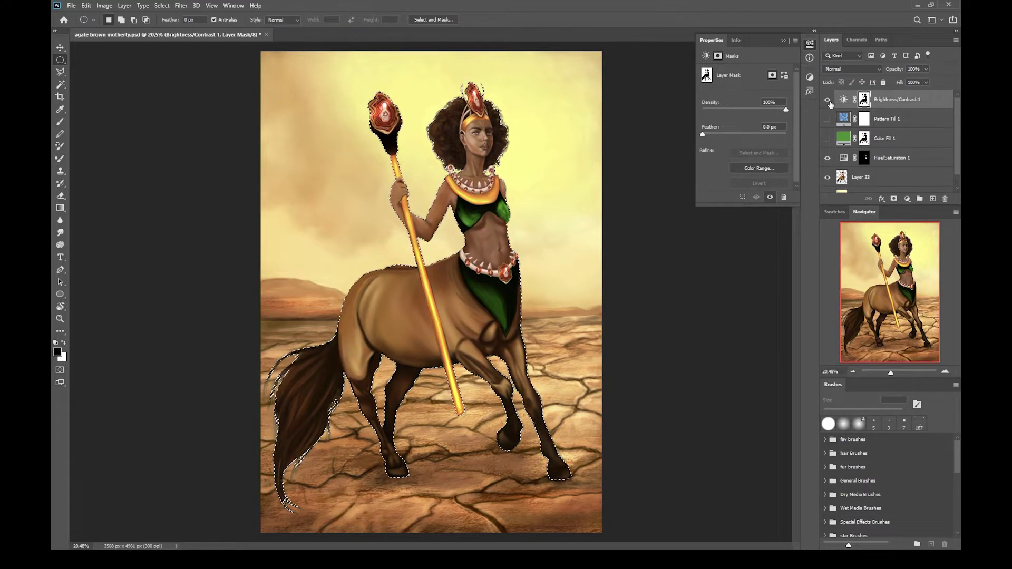
pyautogui.hotkey('ctrl', 'd')
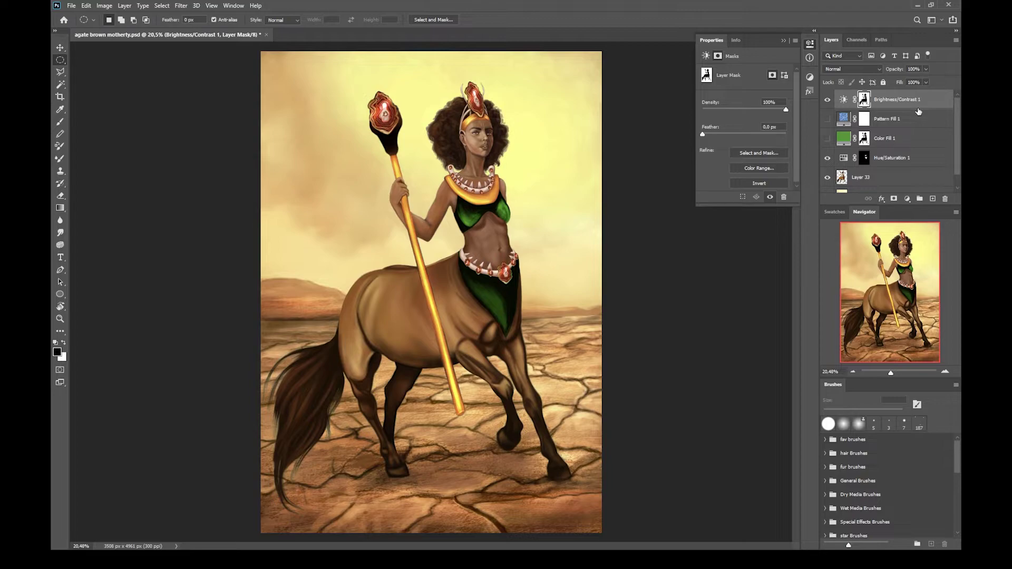
# Undo the deselection and the black fill on the Brightness/Contrast layer's mask.
pyautogui.hotkey('ctrl', 'z')
pyautogui.hotkey('ctrl', 'z')
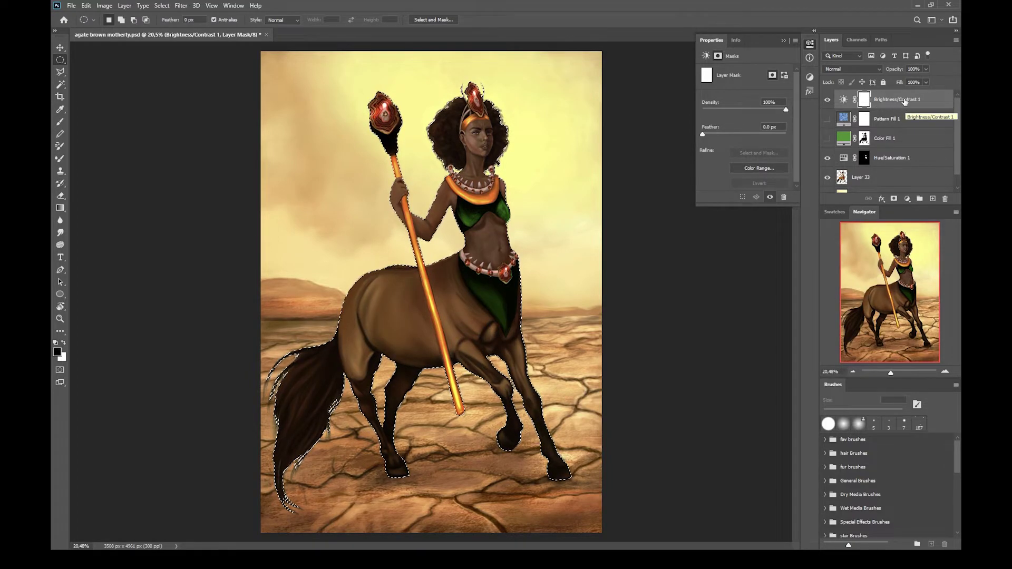
# Move the Brightness/Contrast layer directly below Layer 33 and hide it.
pyautogui.scroll(-1, 907, 178)
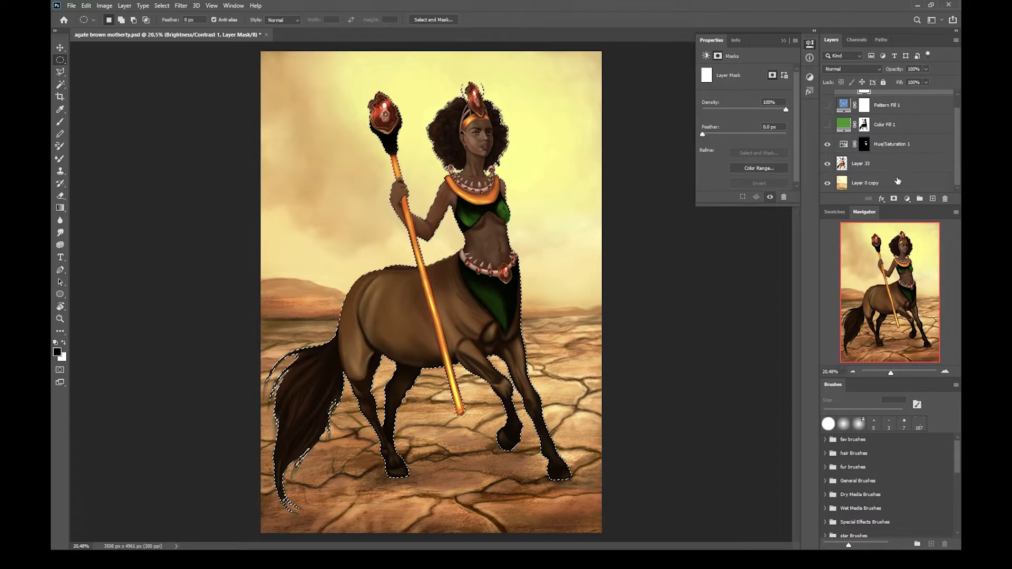
pyautogui.scroll(1, 909, 148)
pyautogui.scroll(-1, 917, 122)
pyautogui.scroll(1, 925, 95)
pyautogui.moveTo(925, 94); pyautogui.dragTo(913, 189)
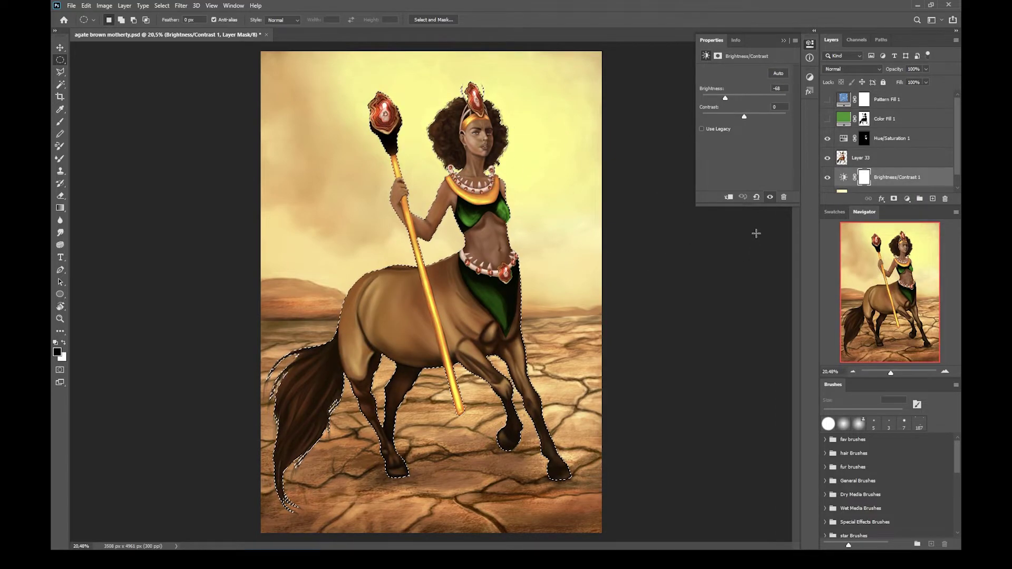
pyautogui.click(827, 177)
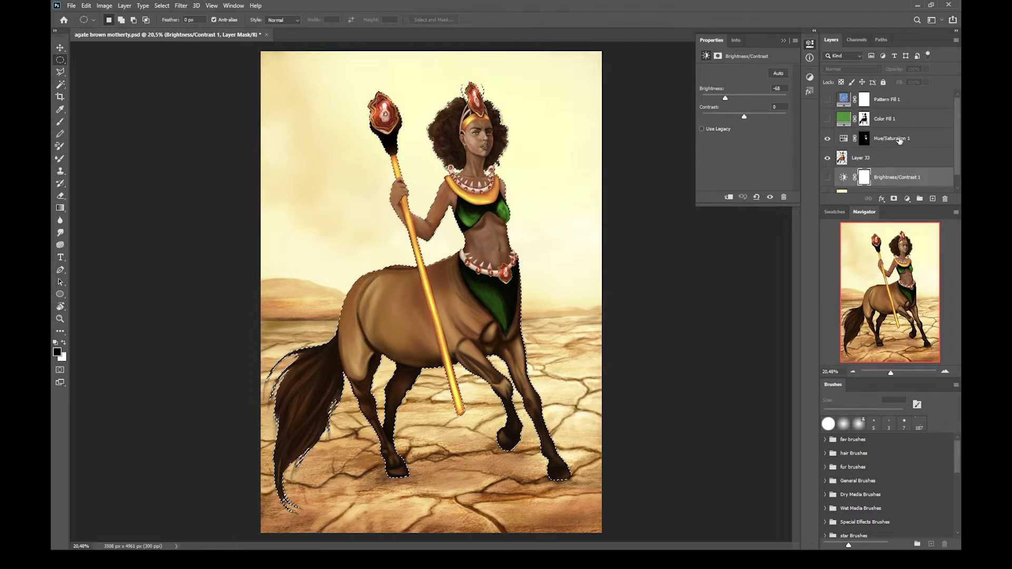
# Add a Levels layer above the pattern fill, masked to the centaur selection, with midtones 0.94 and highlights 203, and hide it.
pyautogui.click(904, 105)
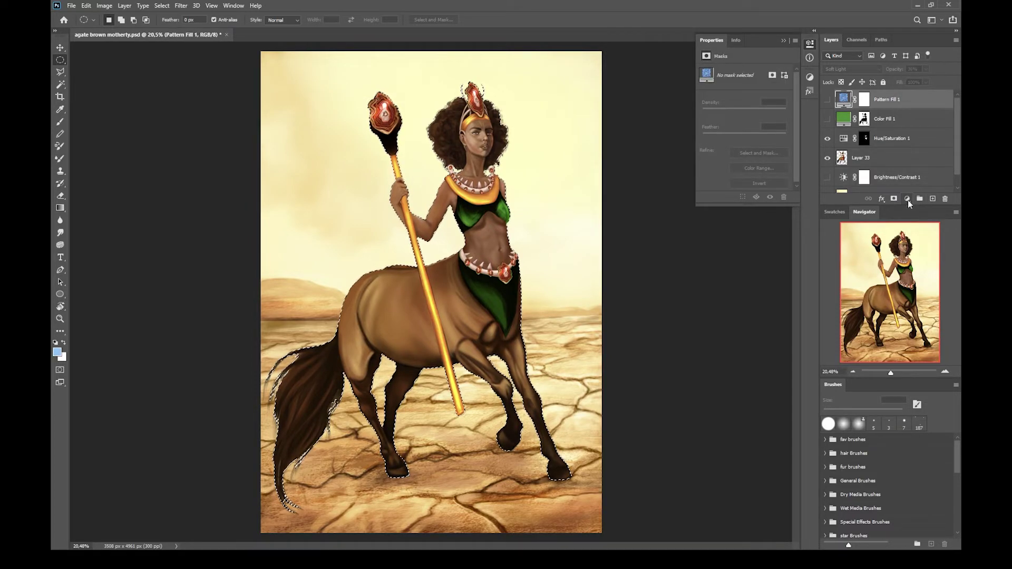
pyautogui.click(906, 201)
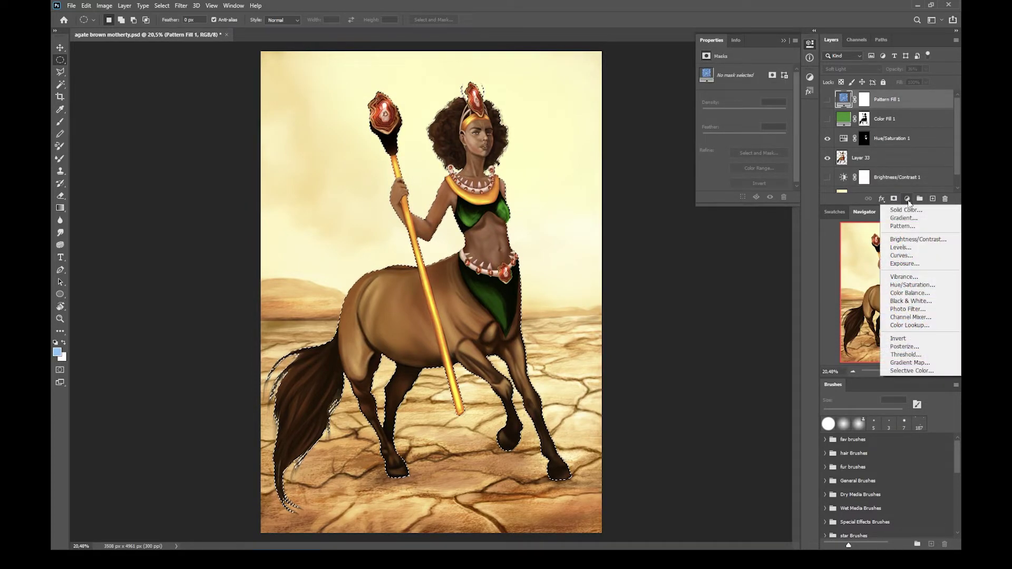
pyautogui.click(909, 249)
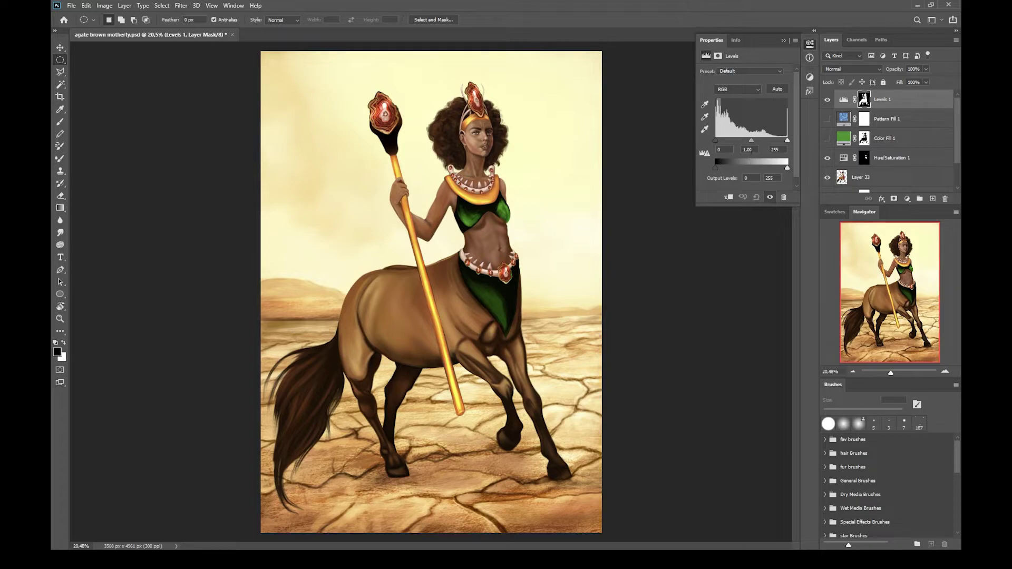
pyautogui.moveTo(715, 142); pyautogui.dragTo(772, 147)
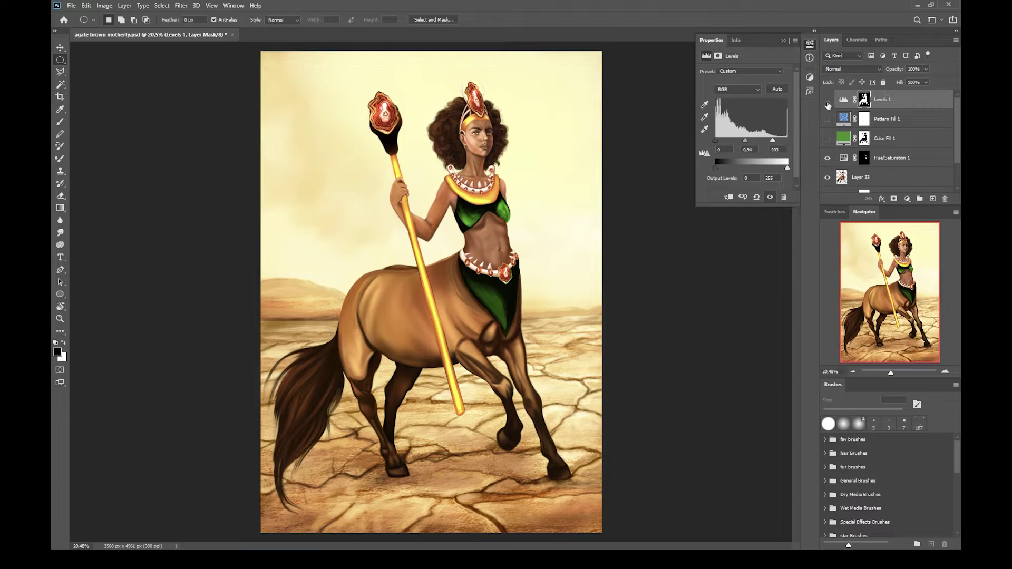
pyautogui.click(827, 103)
# Add a Curves adjustment layer at the top of the stack, bend the RGB curve downward at input 147, and hide the layer.
pyautogui.click(908, 199)
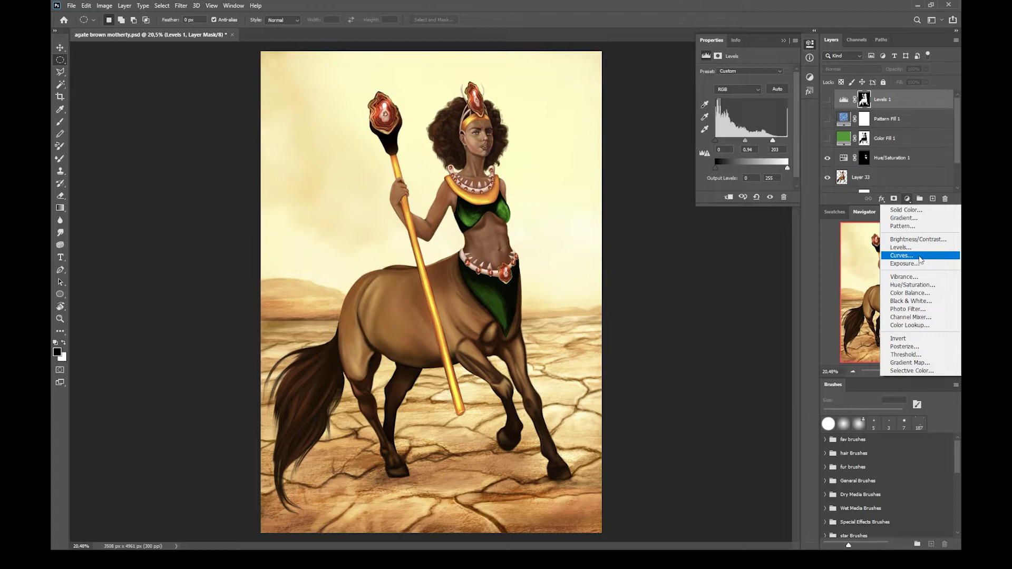
pyautogui.click(920, 259)
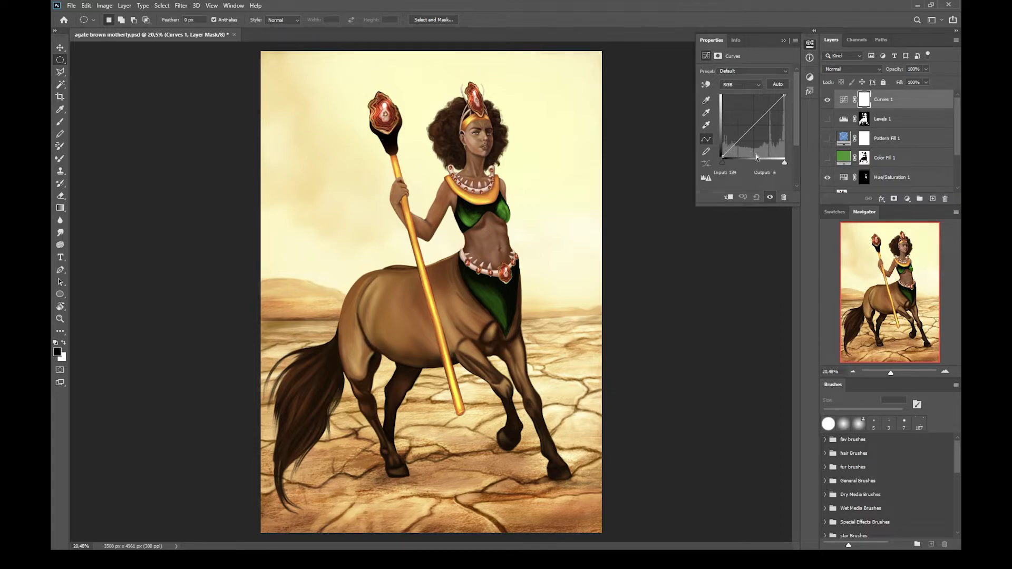
pyautogui.moveTo(753, 128)
pyautogui.mouseDown()
pyautogui.moveTo(738, 112)
pyautogui.moveTo(757, 115)
pyautogui.moveTo(744, 123)
pyautogui.moveTo(735, 108)
pyautogui.moveTo(740, 150)
pyautogui.moveTo(749, 139)
pyautogui.mouseUp()
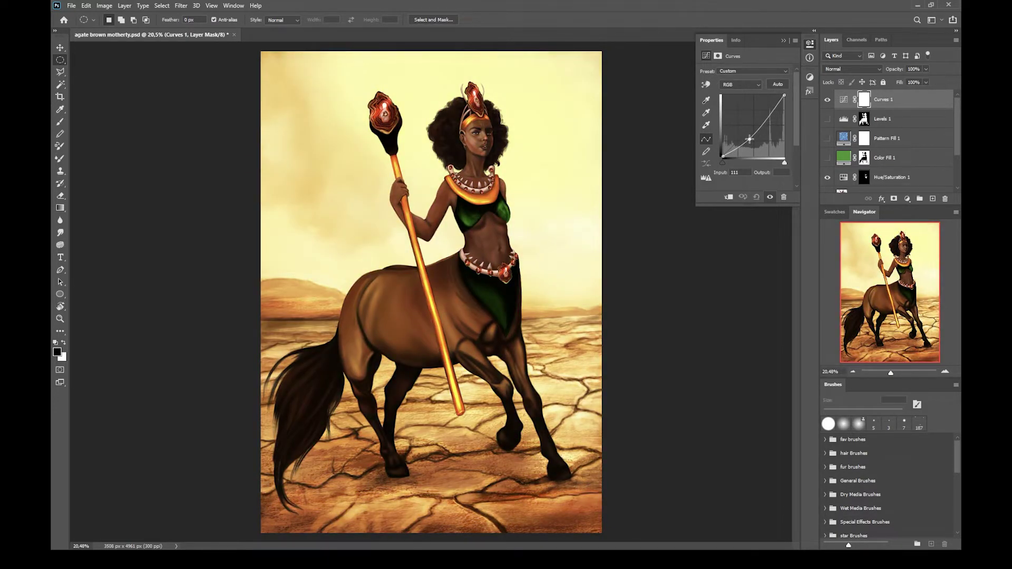
pyautogui.moveTo(750, 139)
pyautogui.mouseDown()
pyautogui.moveTo(752, 124)
pyautogui.moveTo(758, 134)
pyautogui.mouseUp()
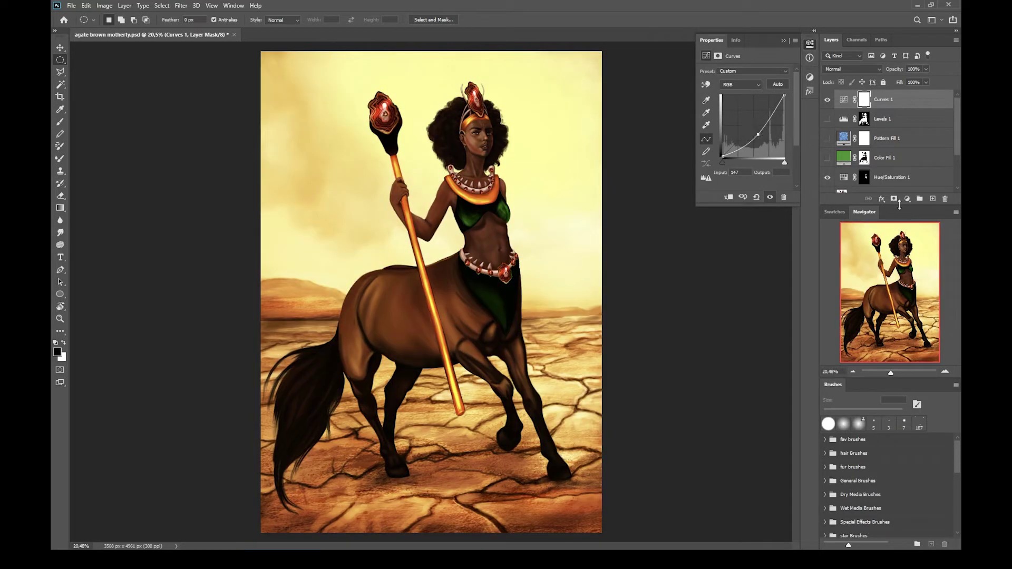
pyautogui.click(826, 99)
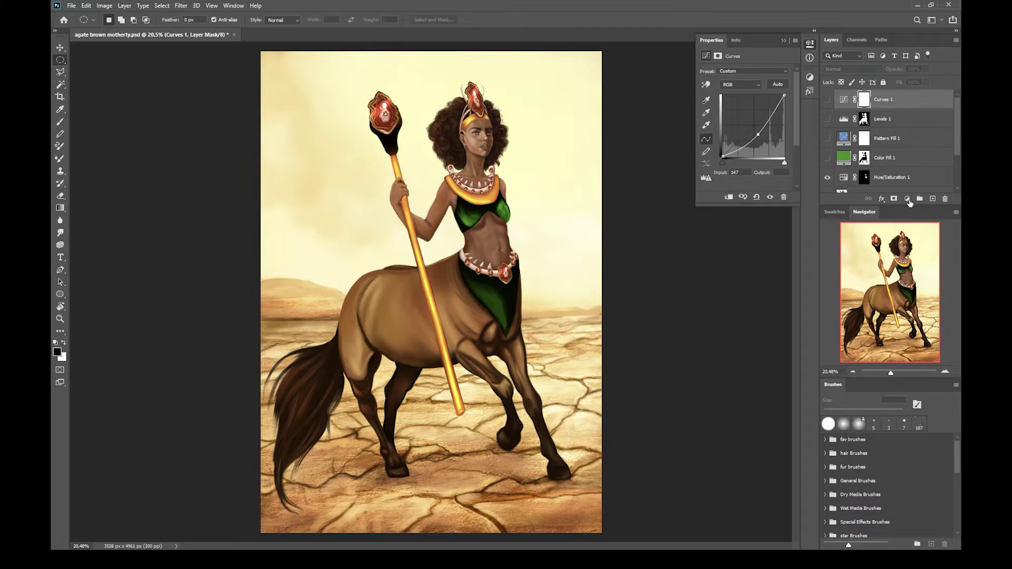
# Add an Exposure adjustment layer with exposure +0.61, offset +0.0114 and gamma correction 2.00, and hide it.
pyautogui.click(907, 200)
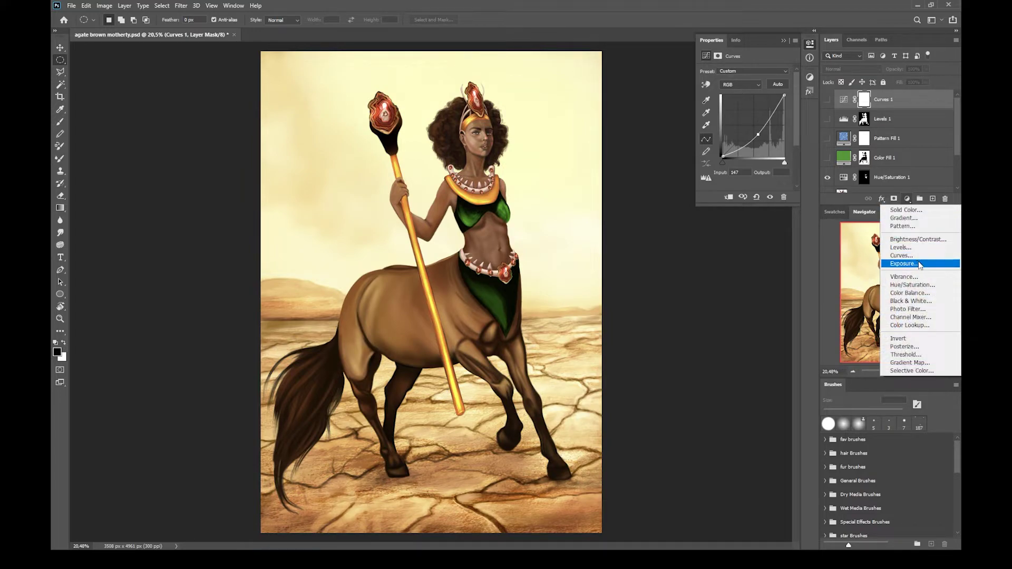
pyautogui.click(919, 263)
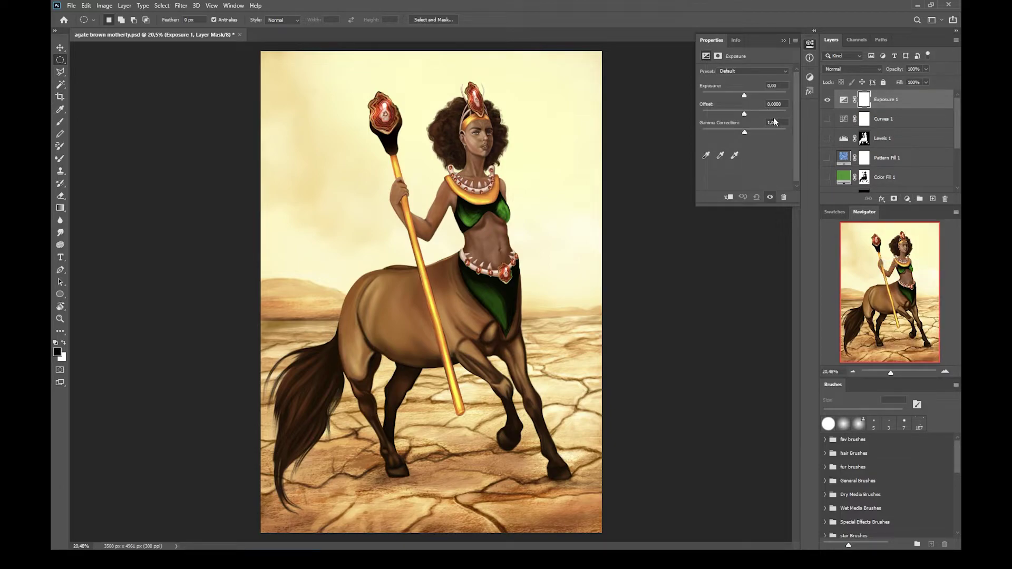
pyautogui.moveTo(744, 97)
pyautogui.mouseDown()
pyautogui.moveTo(783, 100)
pyautogui.moveTo(747, 96)
pyautogui.moveTo(740, 116)
pyautogui.moveTo(751, 118)
pyautogui.moveTo(750, 132)
pyautogui.moveTo(724, 133)
pyautogui.mouseUp()
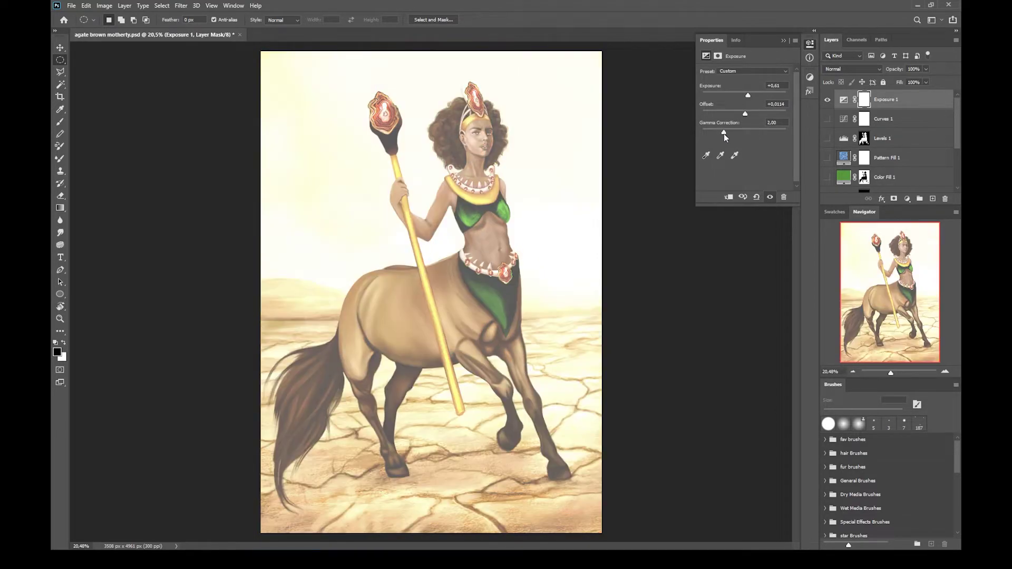
pyautogui.click(826, 99)
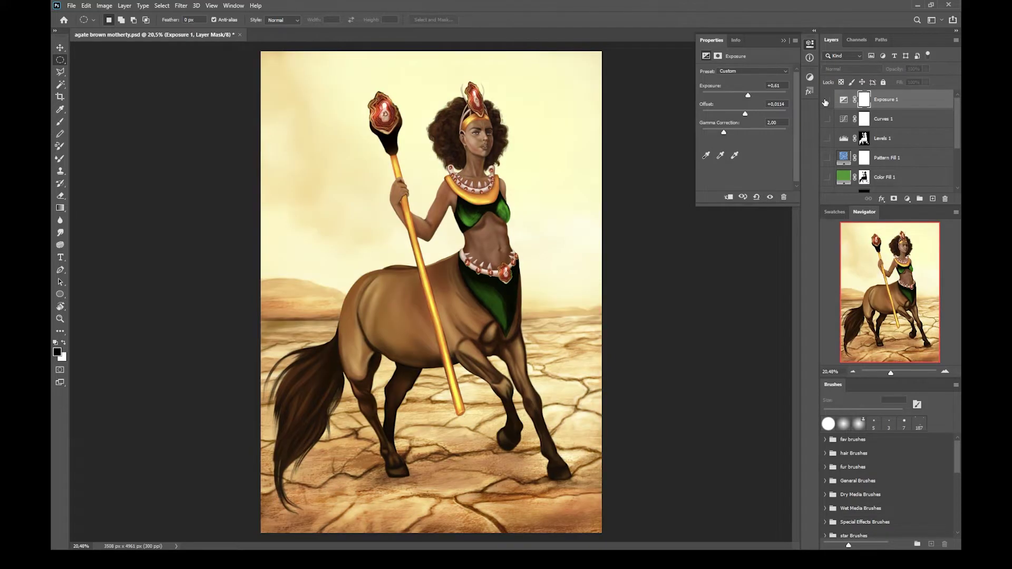
# Add a Vibrance adjustment layer above the Exposure layer, adjust its saturation and vibrance, and hide it.
pyautogui.click(906, 201)
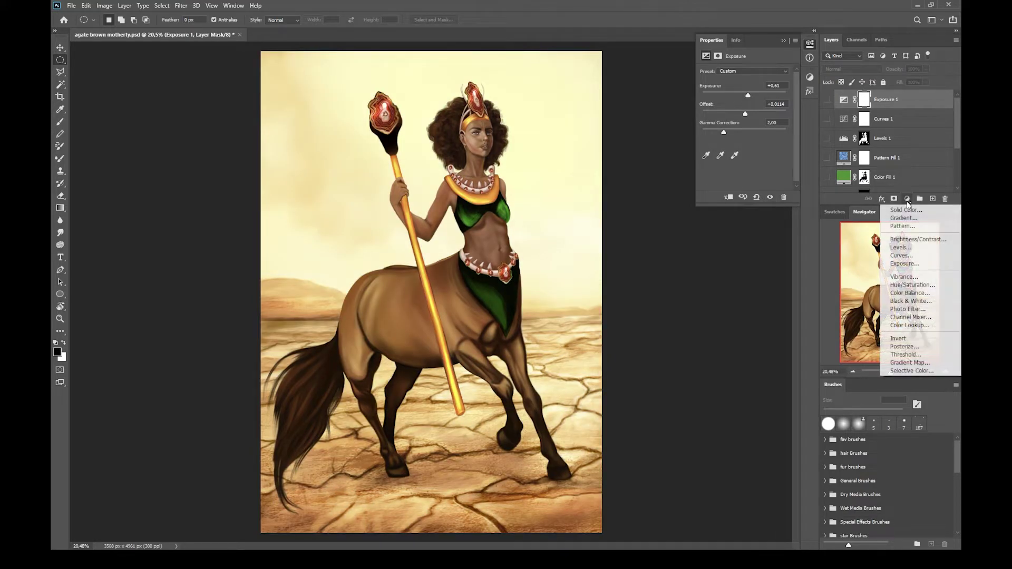
pyautogui.click(915, 280)
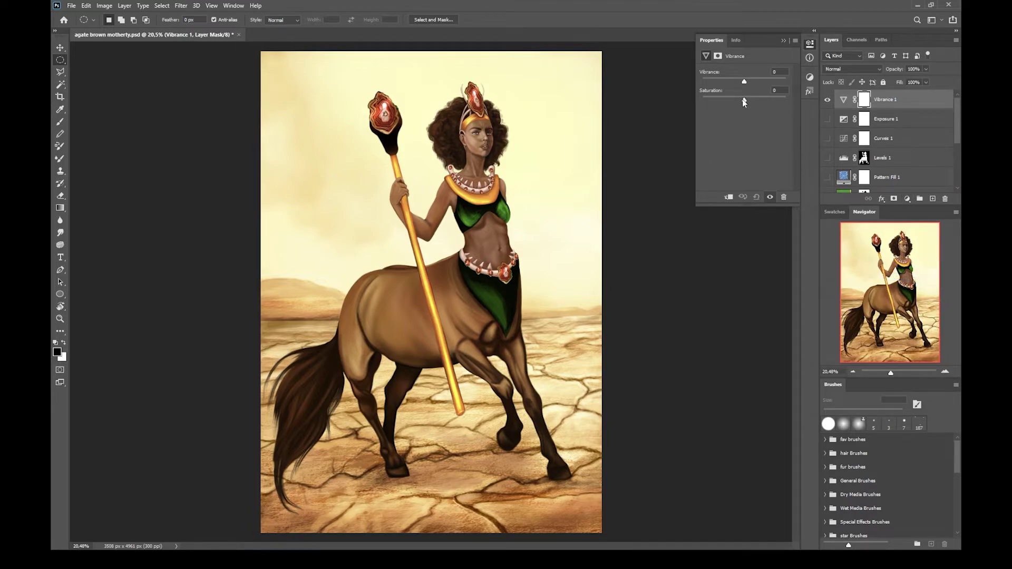
pyautogui.moveTo(736, 101)
pyautogui.mouseDown()
pyautogui.moveTo(716, 101)
pyautogui.moveTo(773, 105)
pyautogui.moveTo(745, 100)
pyautogui.mouseUp()
pyautogui.moveTo(744, 84); pyautogui.dragTo(746, 86)
pyautogui.click(782, 42)
pyautogui.click(827, 99)
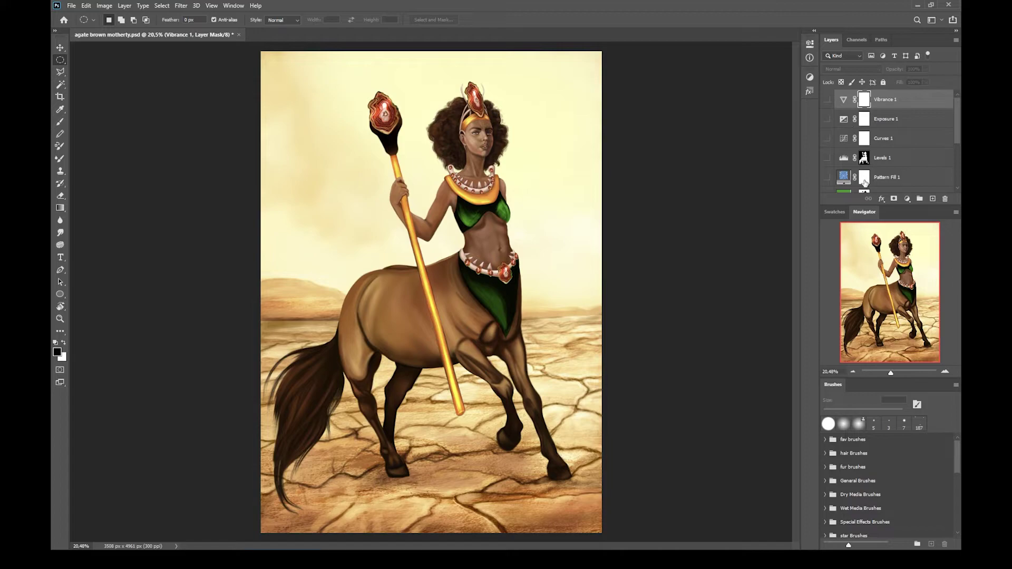
# Add a Hue/Saturation adjustment layer above the Vibrance layer with master saturation -2, and hide it.
pyautogui.click(907, 199)
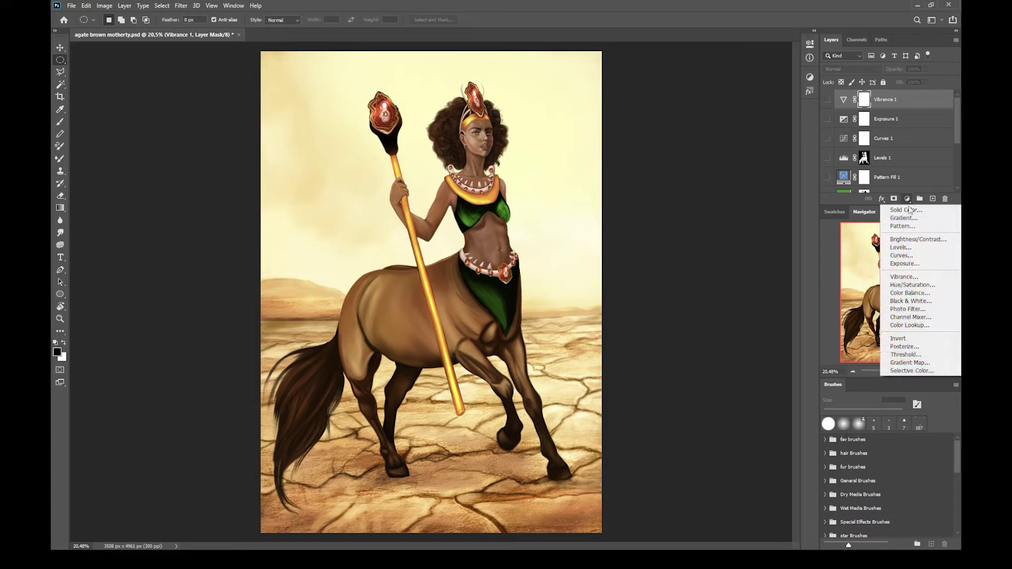
pyautogui.click(912, 285)
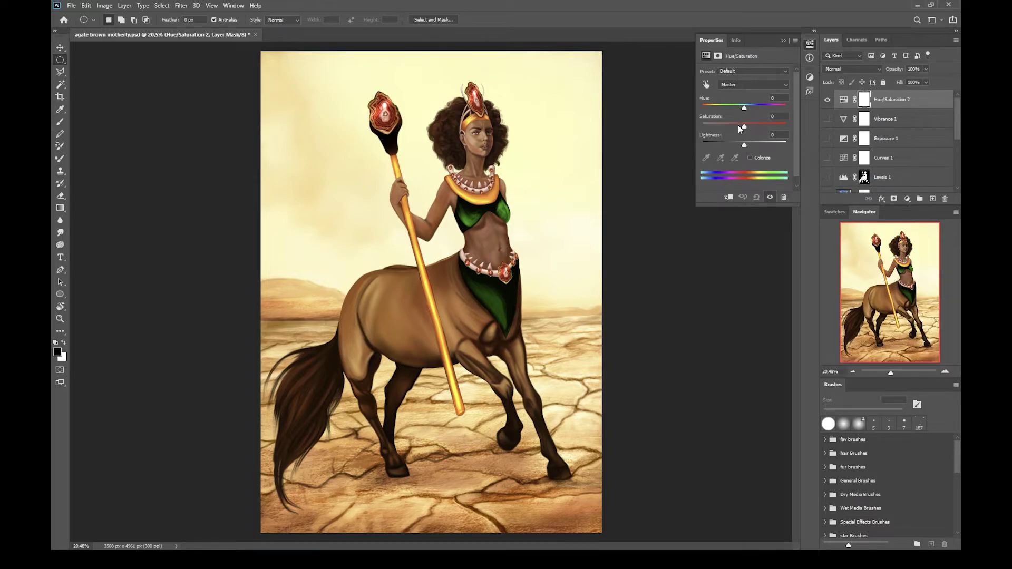
pyautogui.moveTo(744, 127); pyautogui.dragTo(744, 149)
pyautogui.click(541, 558)
pyautogui.click(509, 253)
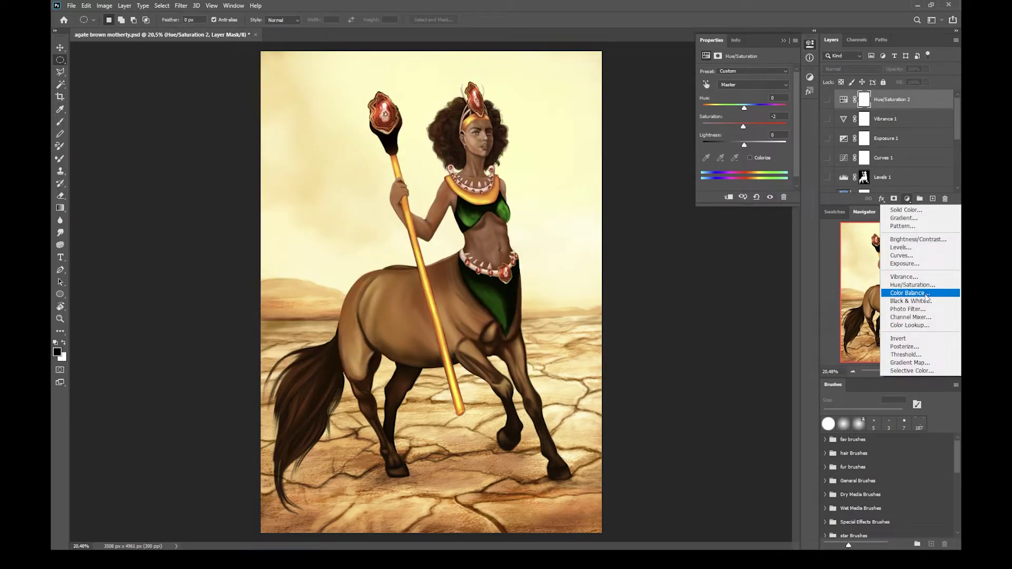
# Add a Color Balance adjustment layer with midtones at Cyan–Red +11 and Yellow–Blue +53, and hide it.
pyautogui.click(926, 294)
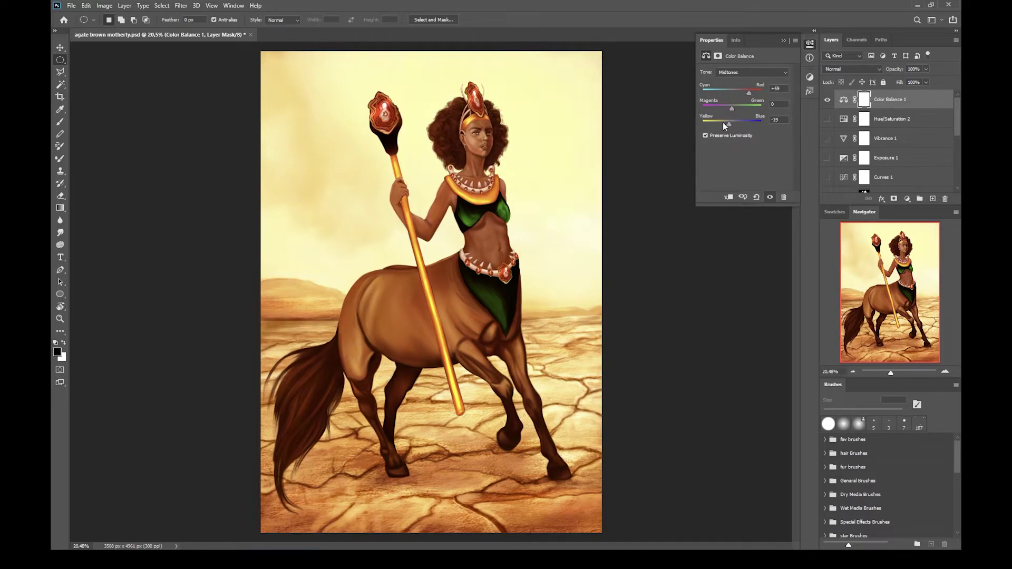
pyautogui.moveTo(724, 122); pyautogui.dragTo(709, 125)
pyautogui.moveTo(747, 95); pyautogui.dragTo(742, 126)
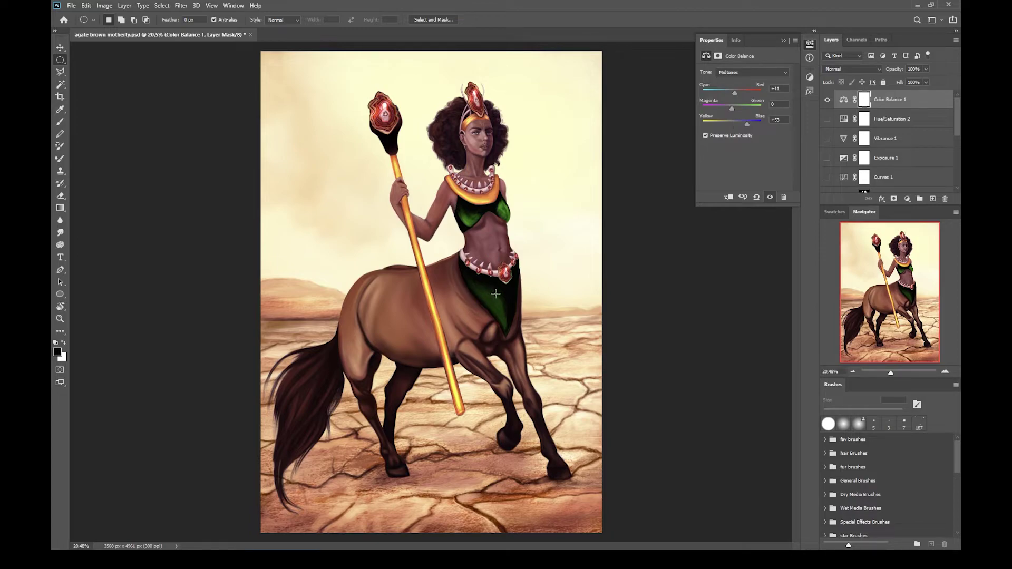
pyautogui.click(827, 100)
# Add a Black & White adjustment layer at the top of the stack with reds at 212, and hide it.
pyautogui.click(905, 199)
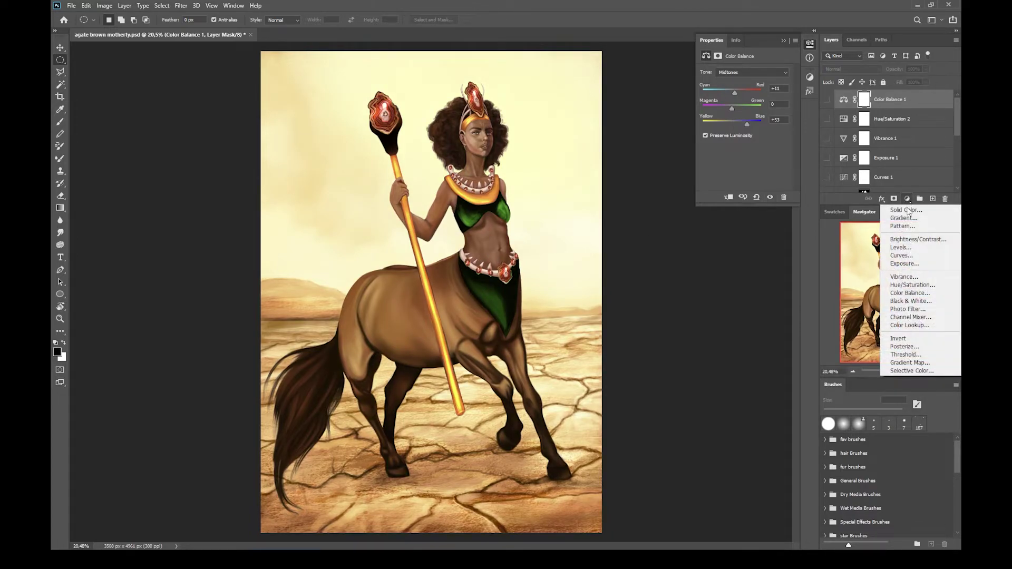
pyautogui.click(928, 301)
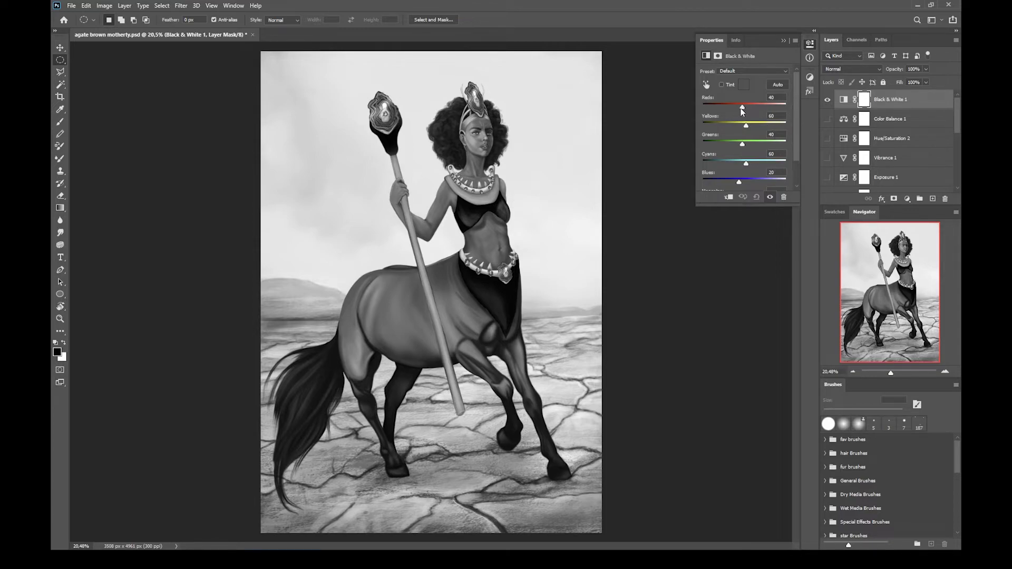
pyautogui.moveTo(742, 110); pyautogui.dragTo(770, 108)
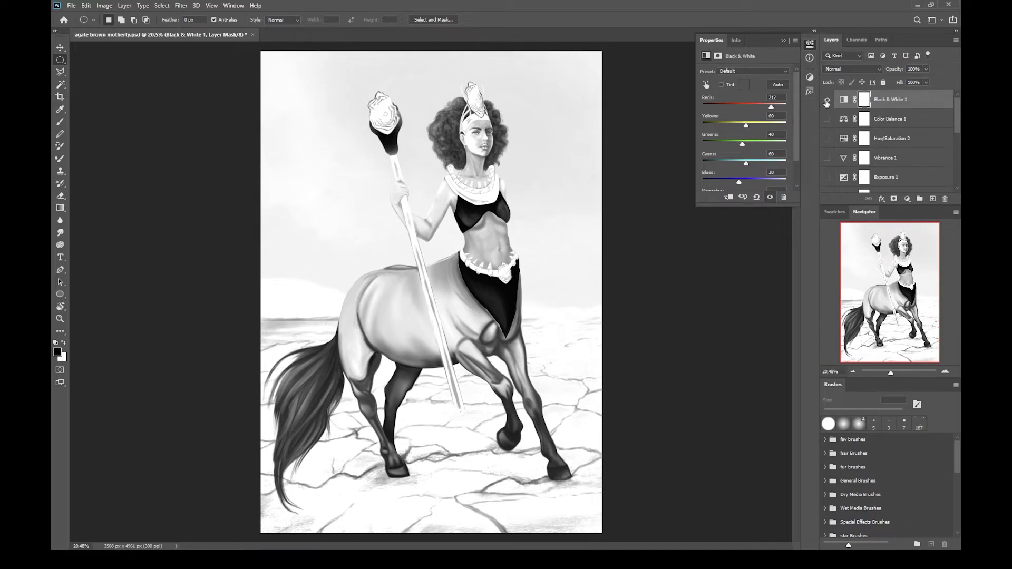
pyautogui.click(827, 100)
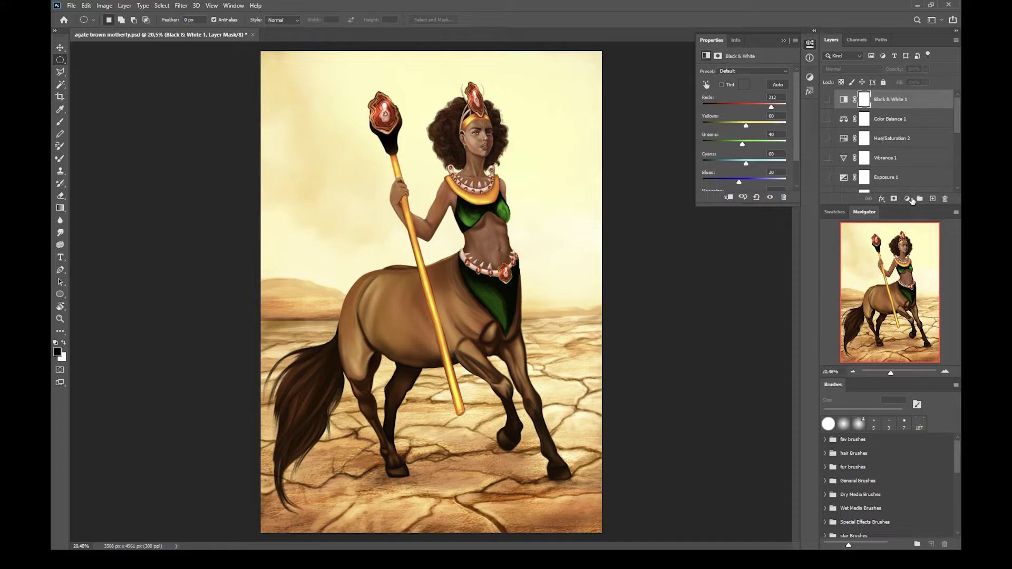
# Add a Photo Filter adjustment layer, try the Blue filter, switch to Violet, and raise the density to 70%.
pyautogui.click(911, 199)
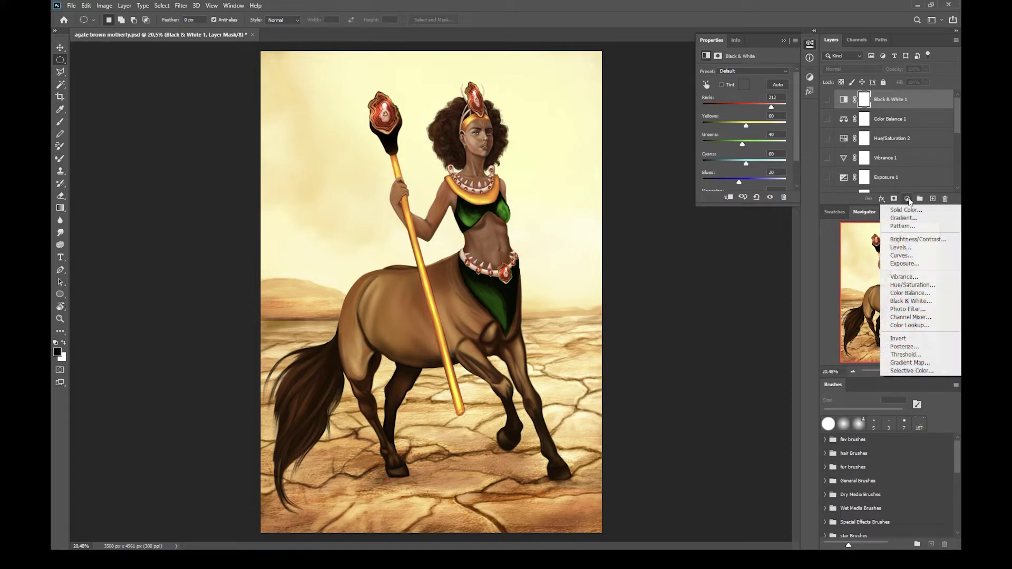
pyautogui.click(917, 310)
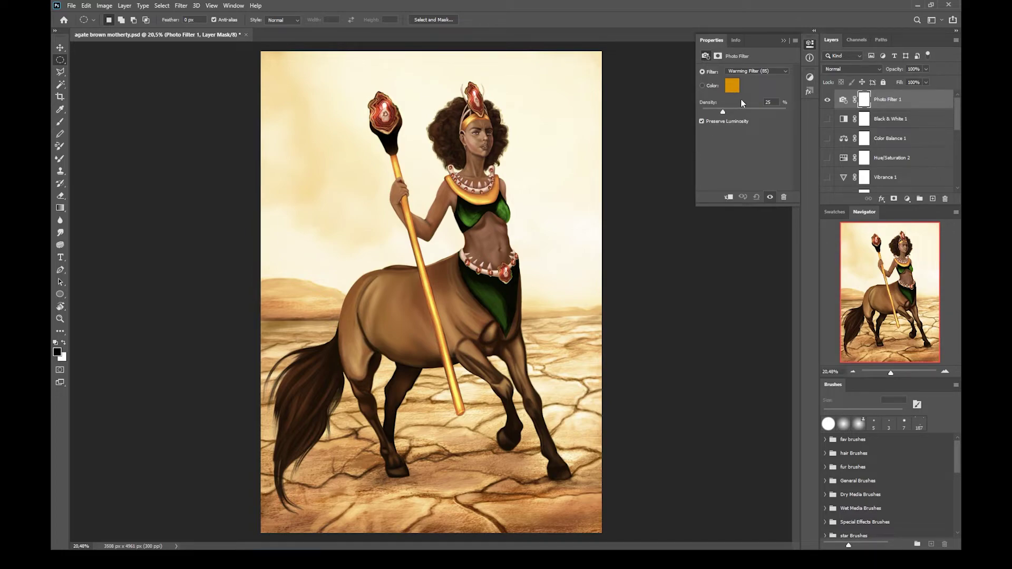
pyautogui.click(787, 70)
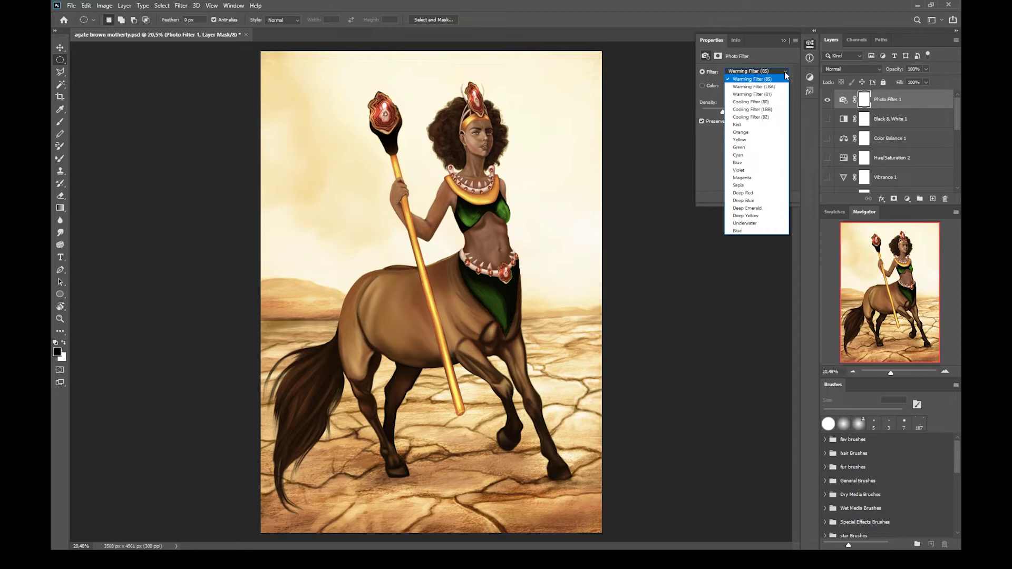
pyautogui.click(765, 163)
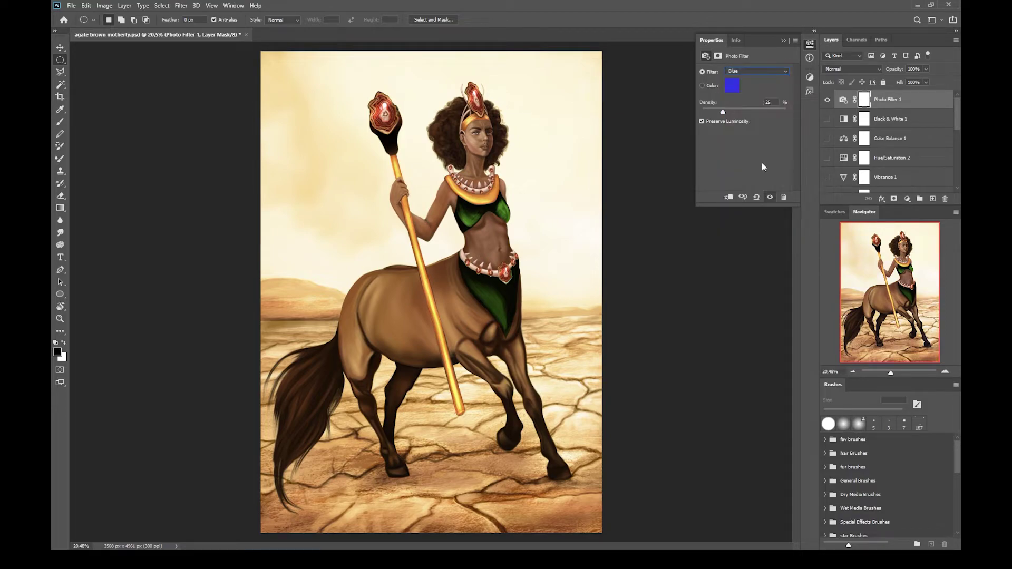
pyautogui.click(785, 74)
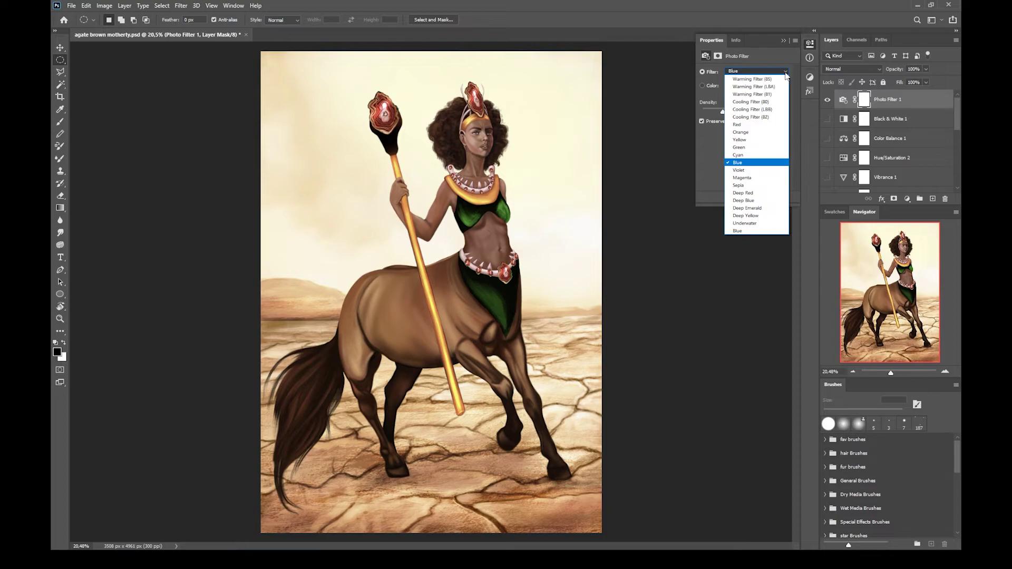
pyautogui.click(759, 170)
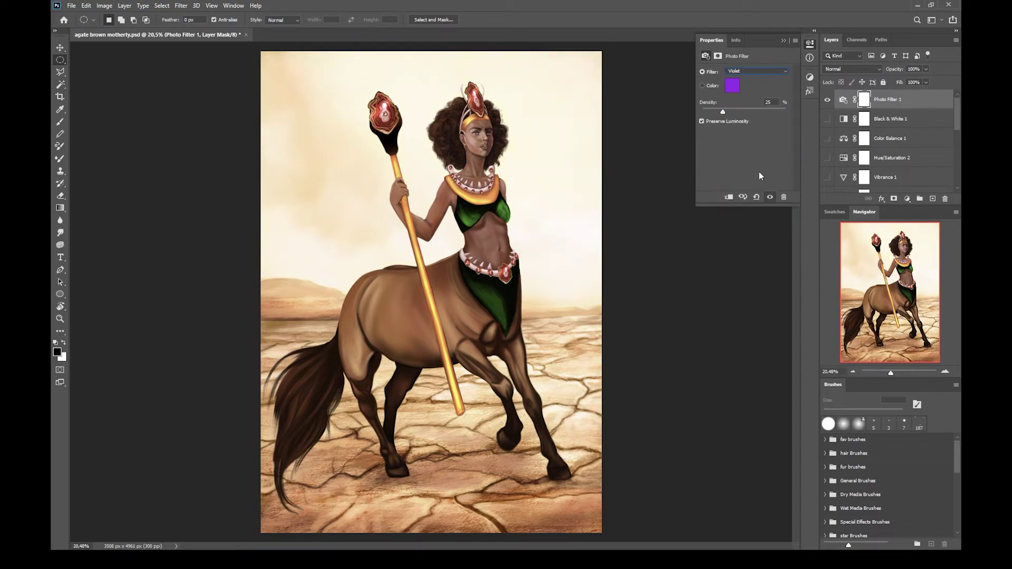
pyautogui.click(722, 111)
pyautogui.moveTo(723, 112); pyautogui.dragTo(739, 115)
# Switch the Photo Filter layer to a custom dark green colour, 216e38, and hide the layer.
pyautogui.click(702, 85)
pyautogui.click(732, 86)
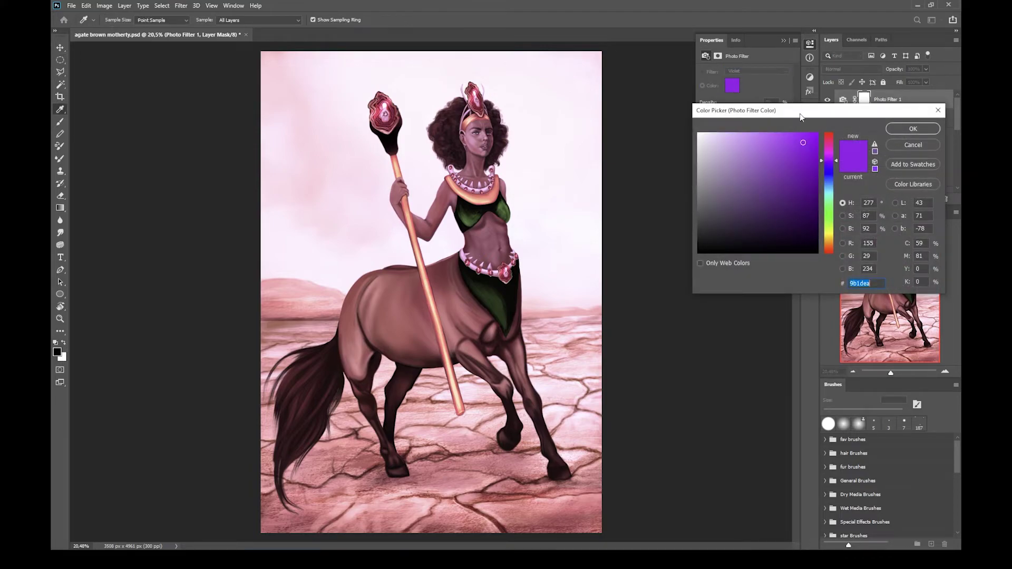
pyautogui.click(782, 201)
pyautogui.click(829, 207)
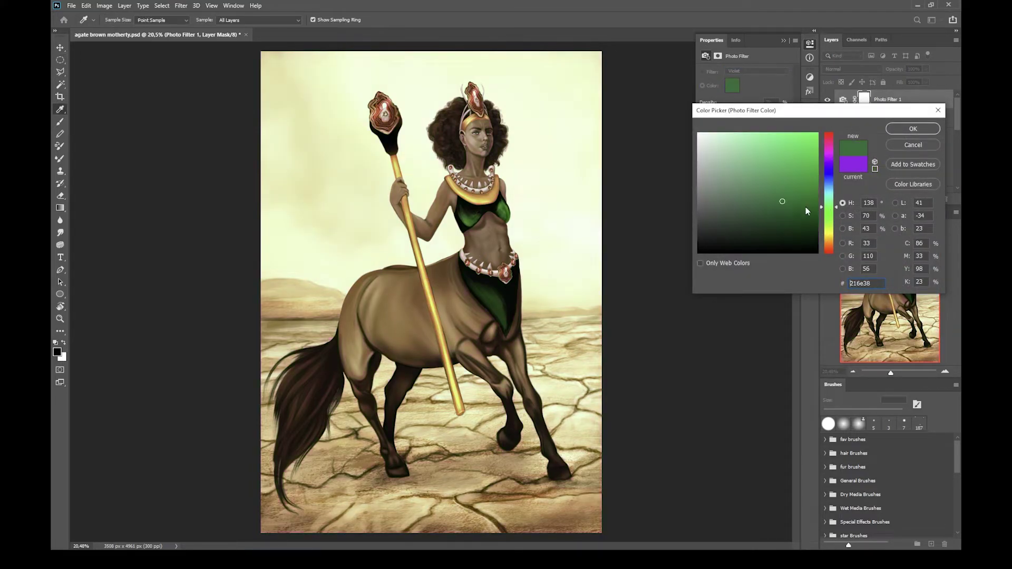
pyautogui.click(914, 128)
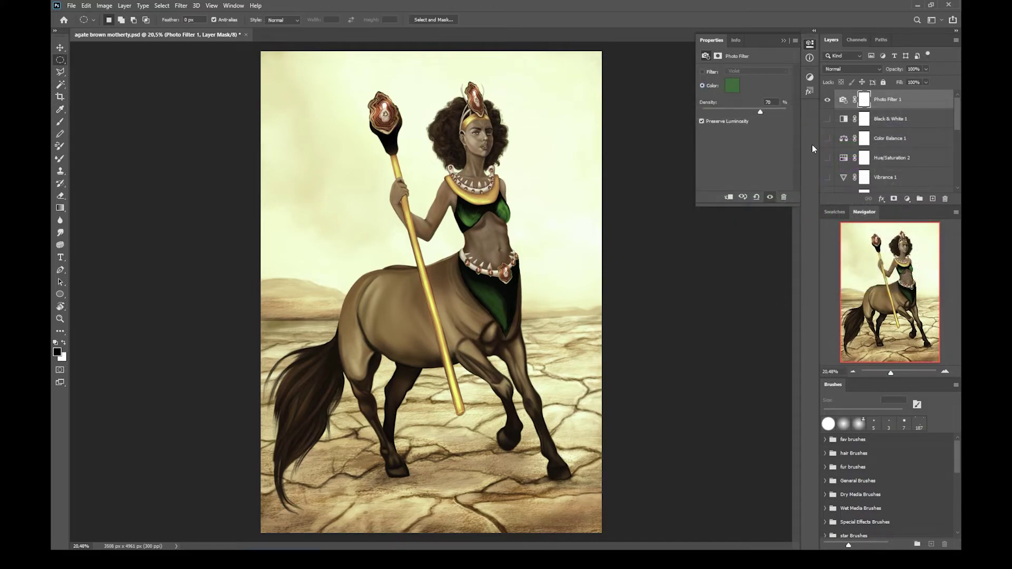
pyautogui.click(827, 100)
# Add a Channel Mixer adjustment layer and set the Red output channel to red +73% and green -52%.
pyautogui.click(907, 199)
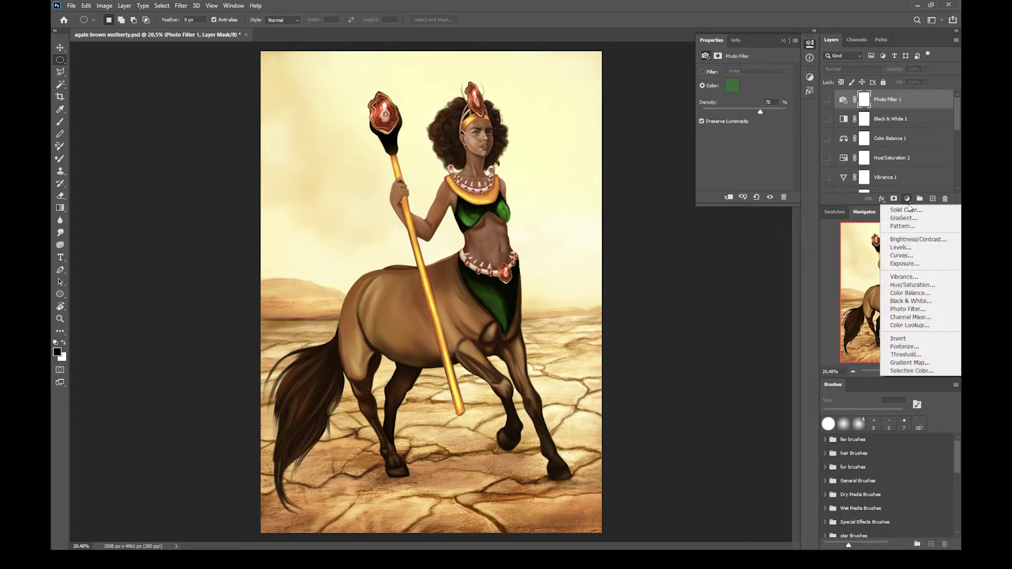
pyautogui.click(913, 318)
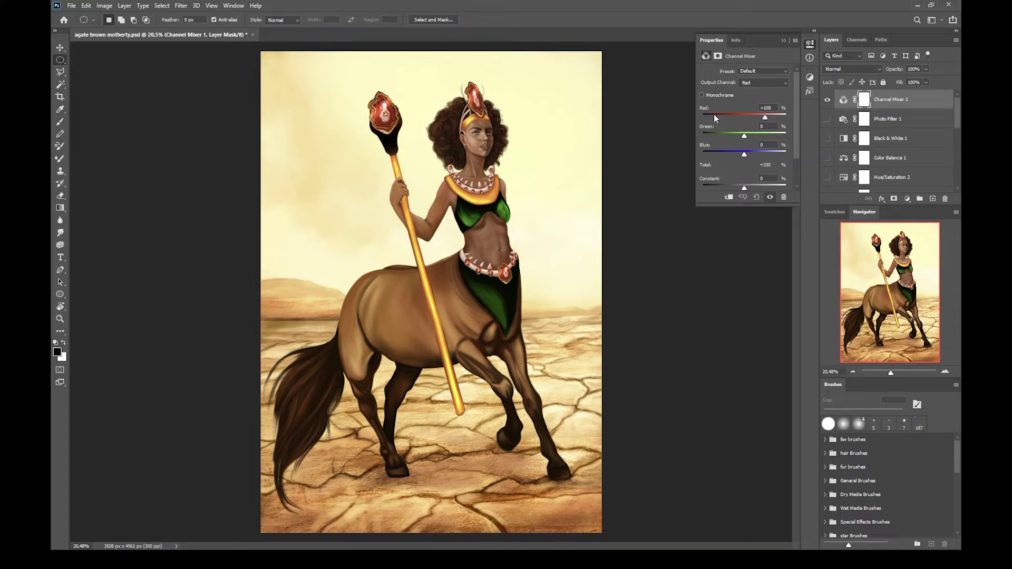
pyautogui.moveTo(765, 116); pyautogui.dragTo(733, 138)
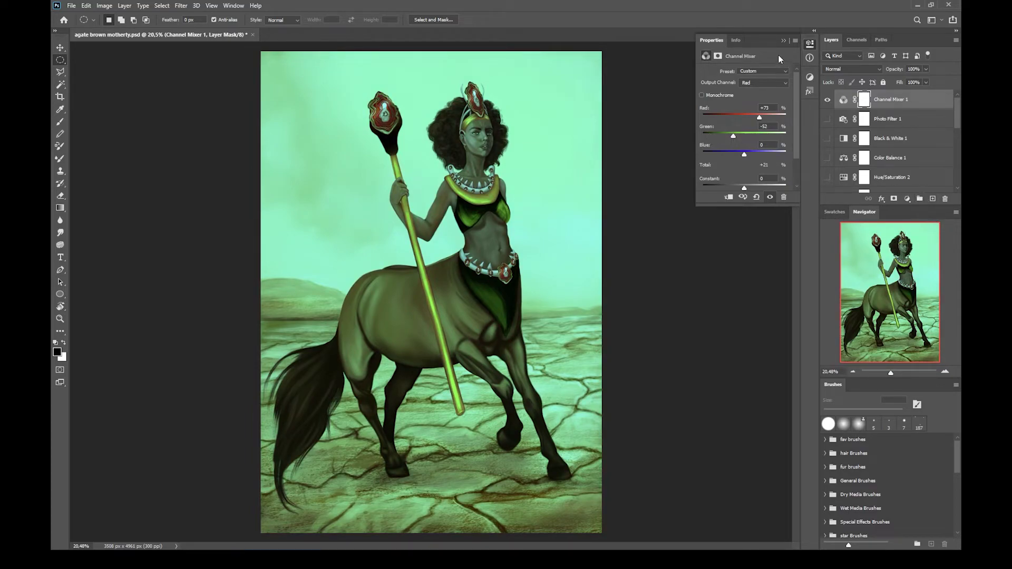
pyautogui.click(781, 39)
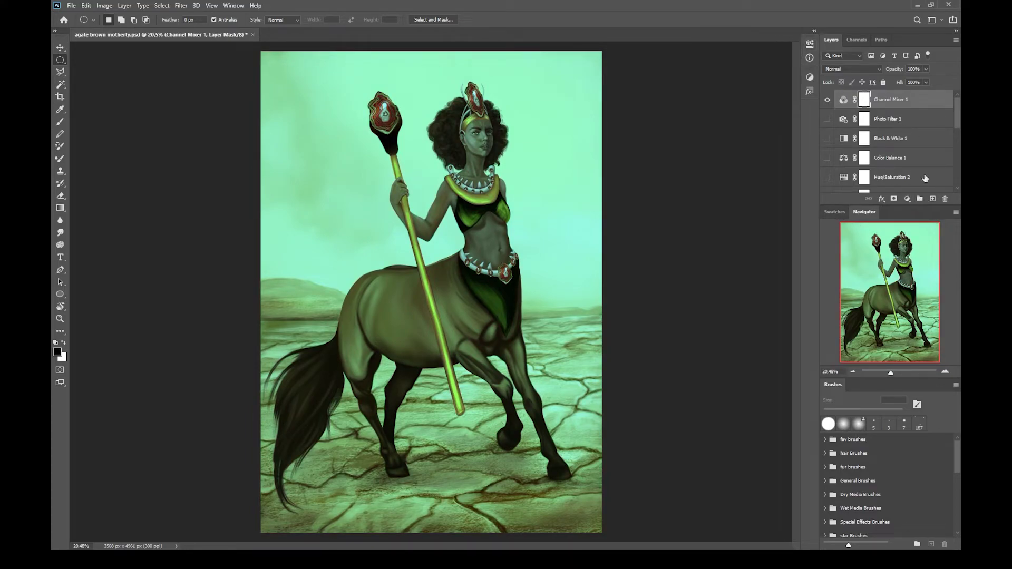
# Add a Color Lookup adjustment layer with the HorrorBlue.3DL 3D LUT, and hide the Channel Mixer layer beneath it.
pyautogui.click(911, 201)
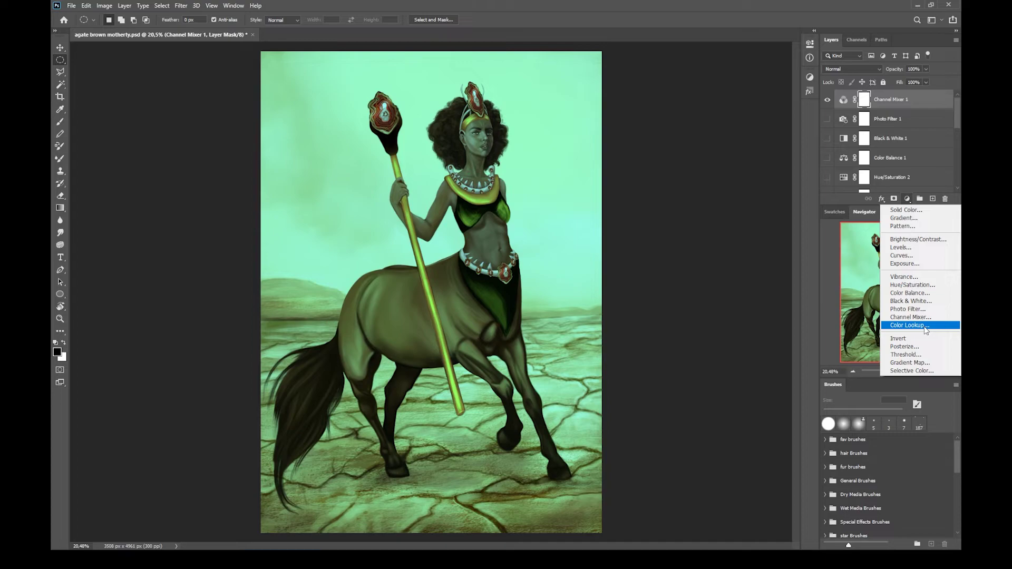
pyautogui.click(907, 325)
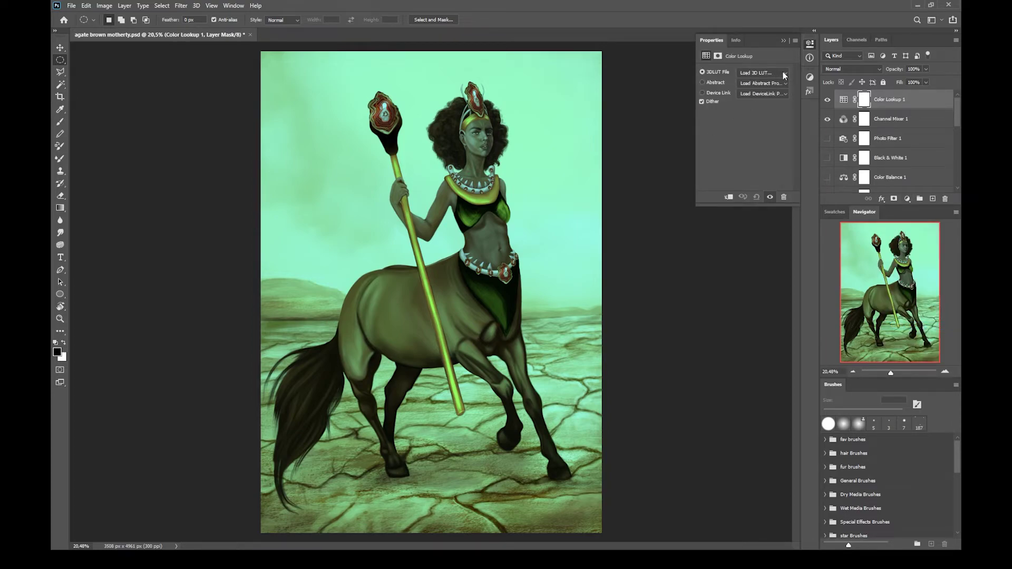
pyautogui.click(782, 73)
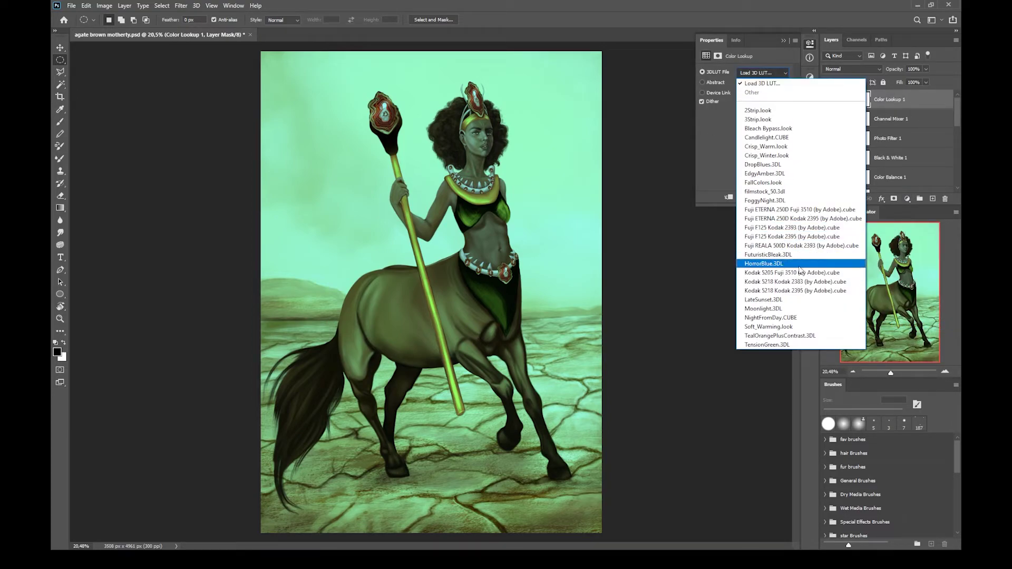
pyautogui.click(799, 264)
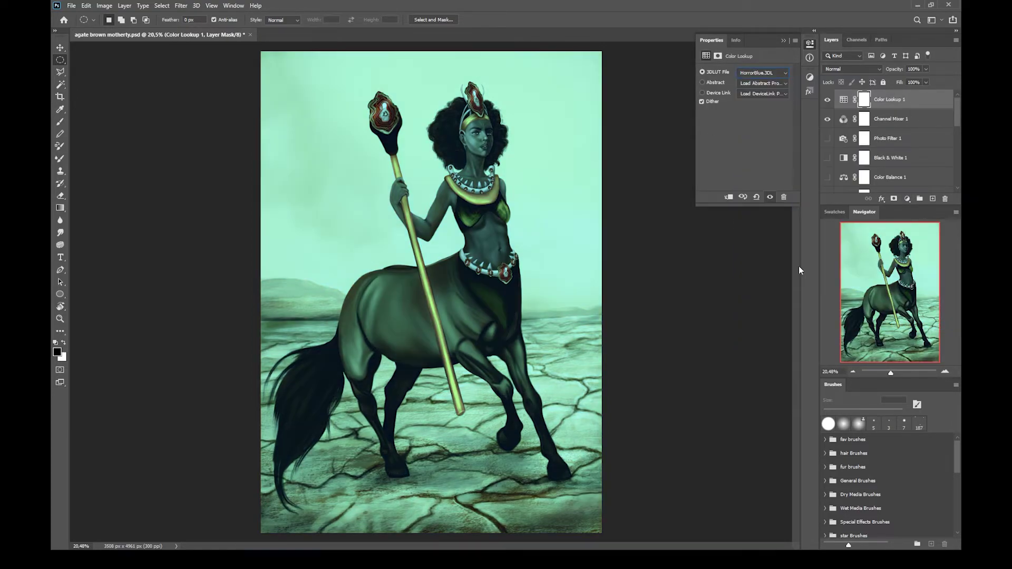
pyautogui.click(826, 121)
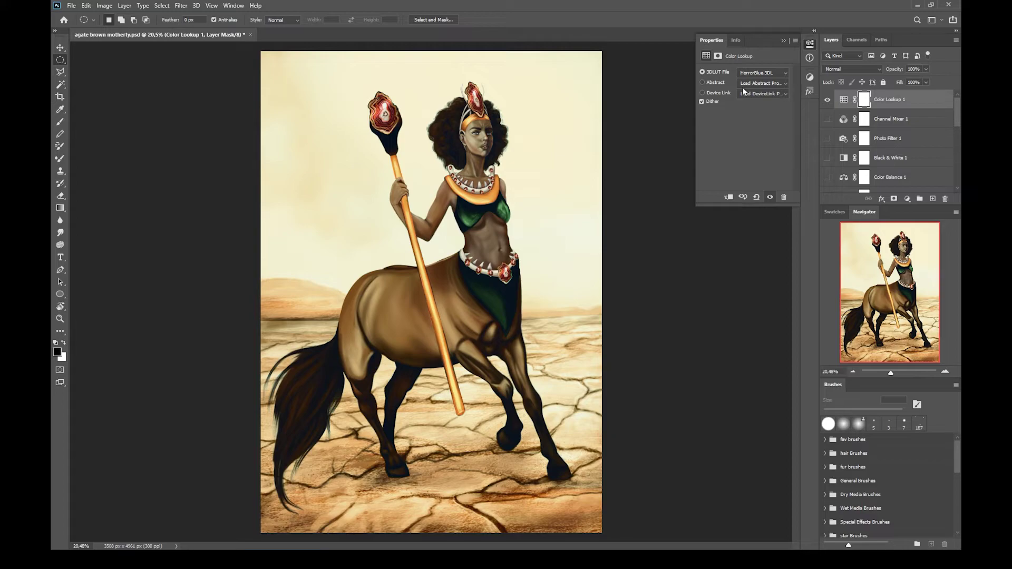
# Try the Crisp_Winter.look 3D LUT on the Color Lookup layer and switch it to NightFromDay.CUBE.
pyautogui.click(784, 73)
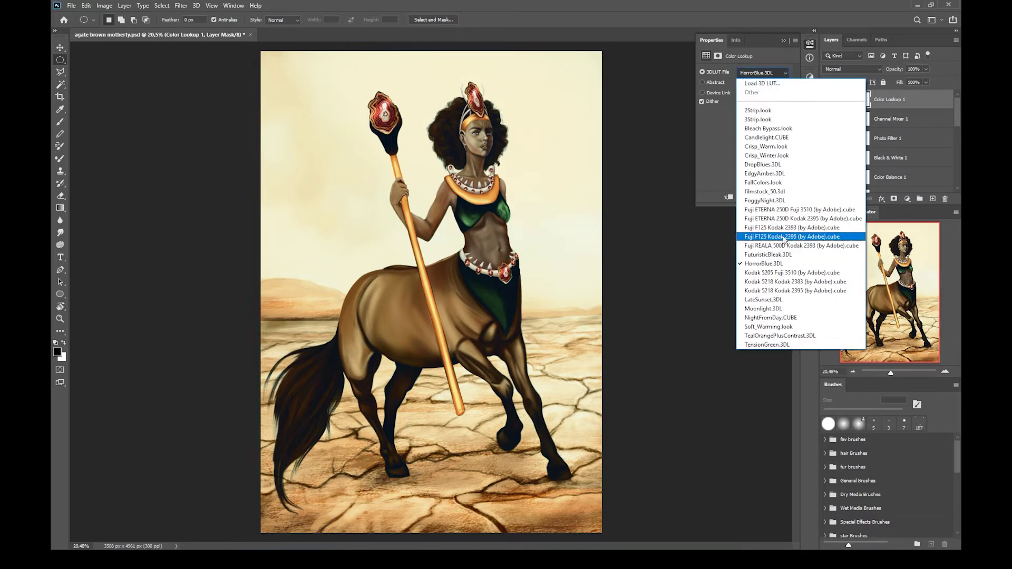
pyautogui.click(788, 156)
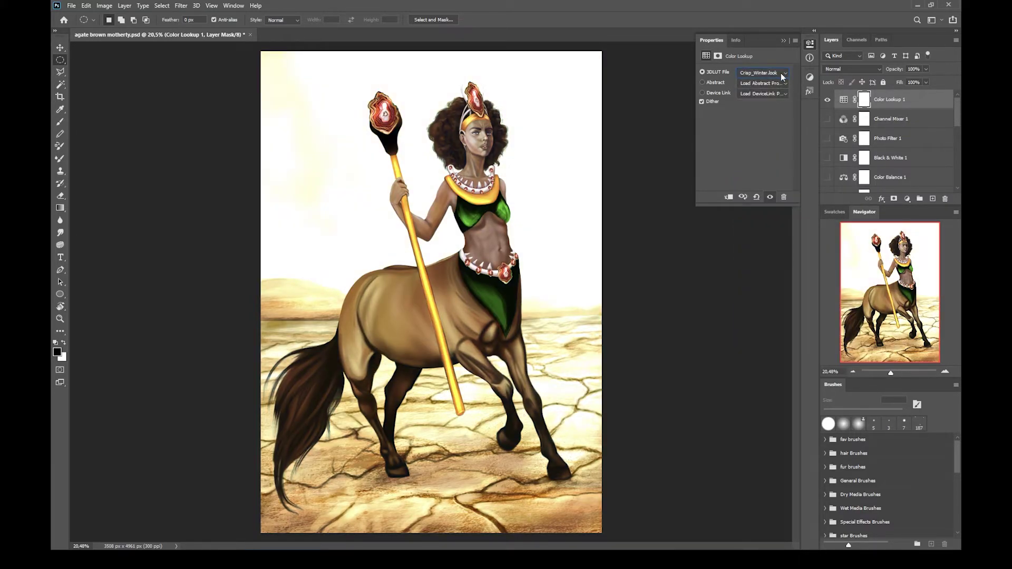
pyautogui.click(780, 72)
pyautogui.click(774, 317)
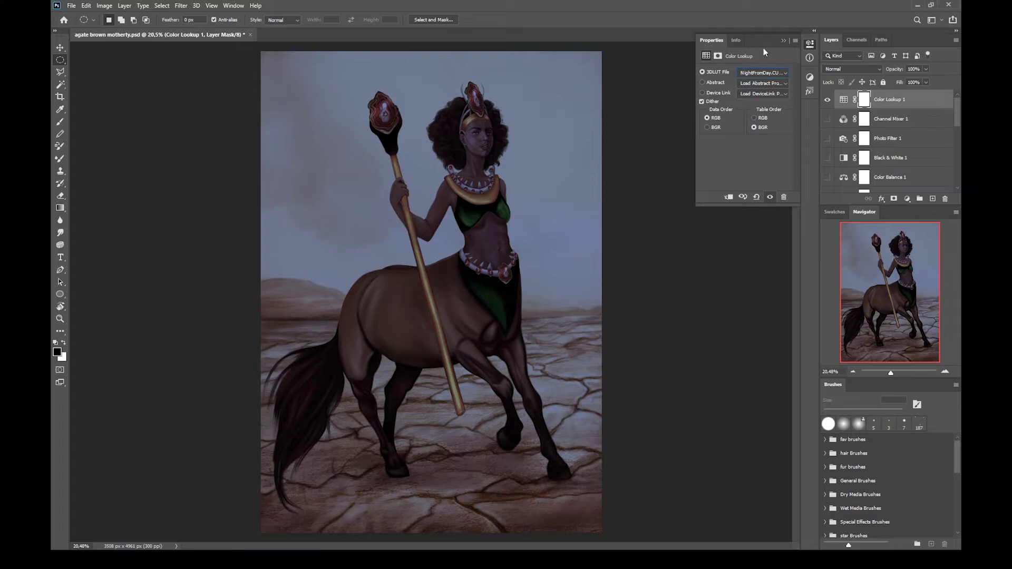
# Switch the Color Lookup layer to the Green-Red abstract profile and hide the layer.
pyautogui.click(763, 84)
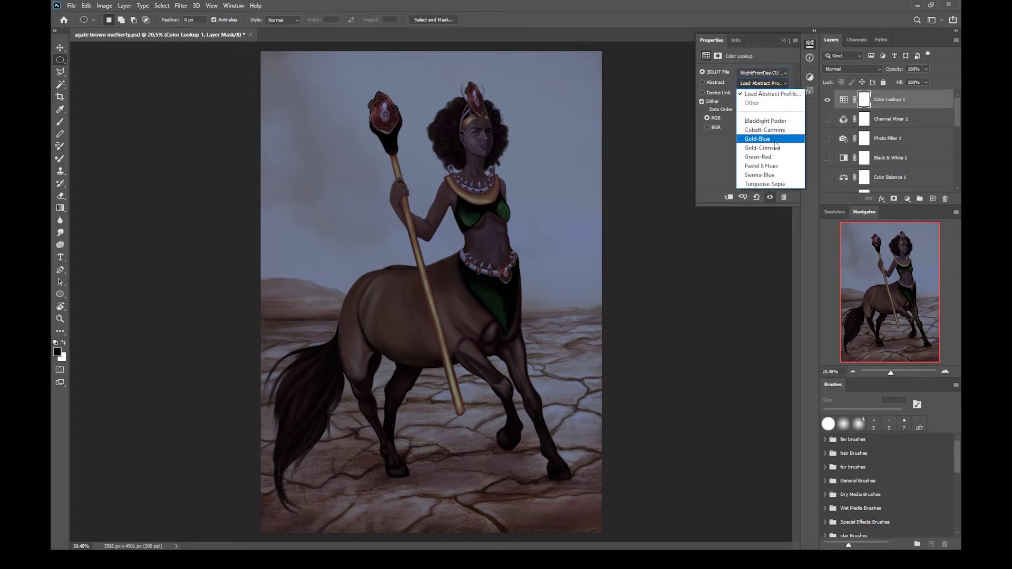
pyautogui.click(773, 153)
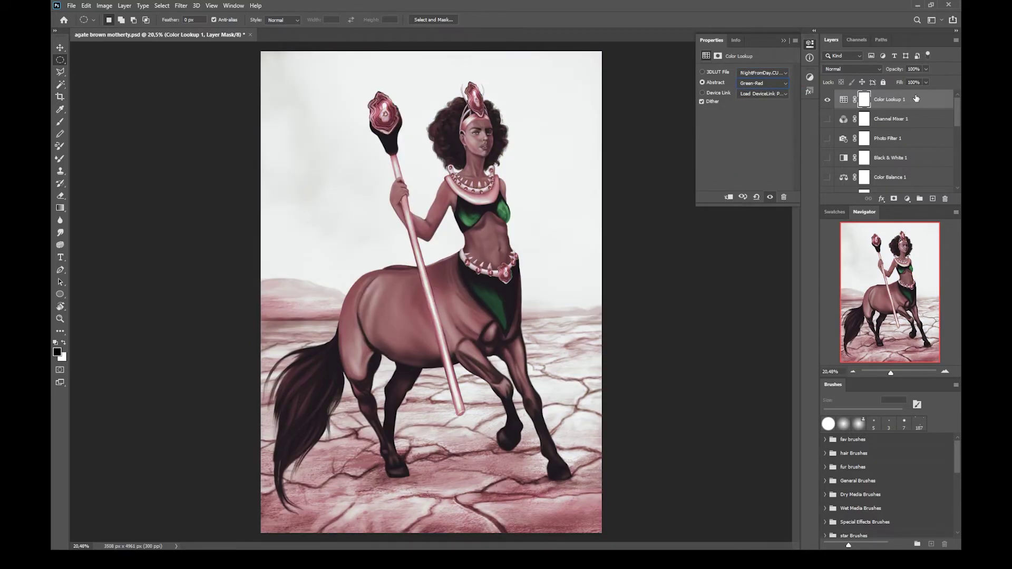
pyautogui.click(827, 99)
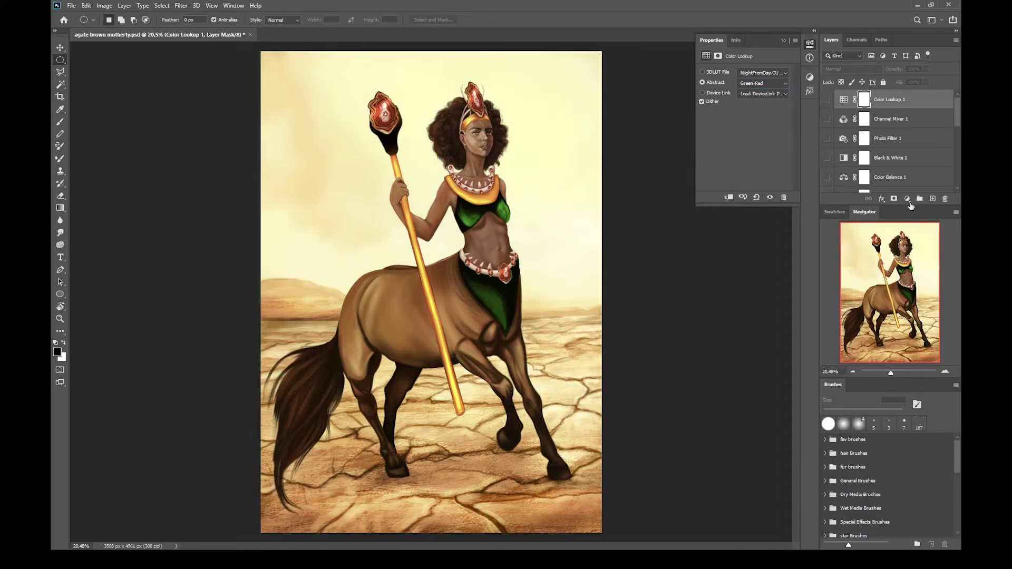
# Add an Invert adjustment layer above the Color Lookup layer and hide it.
pyautogui.click(906, 198)
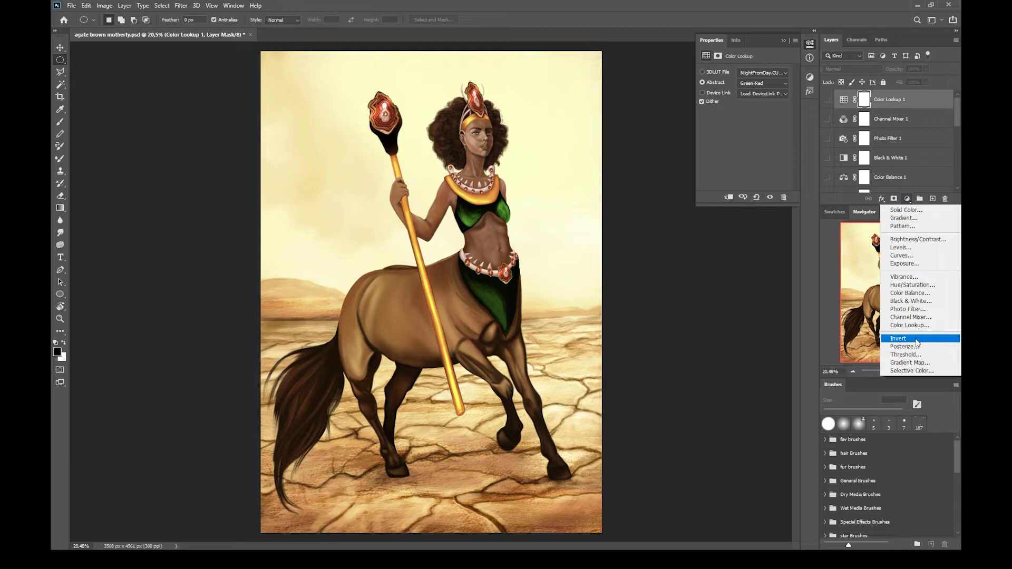
pyautogui.click(917, 342)
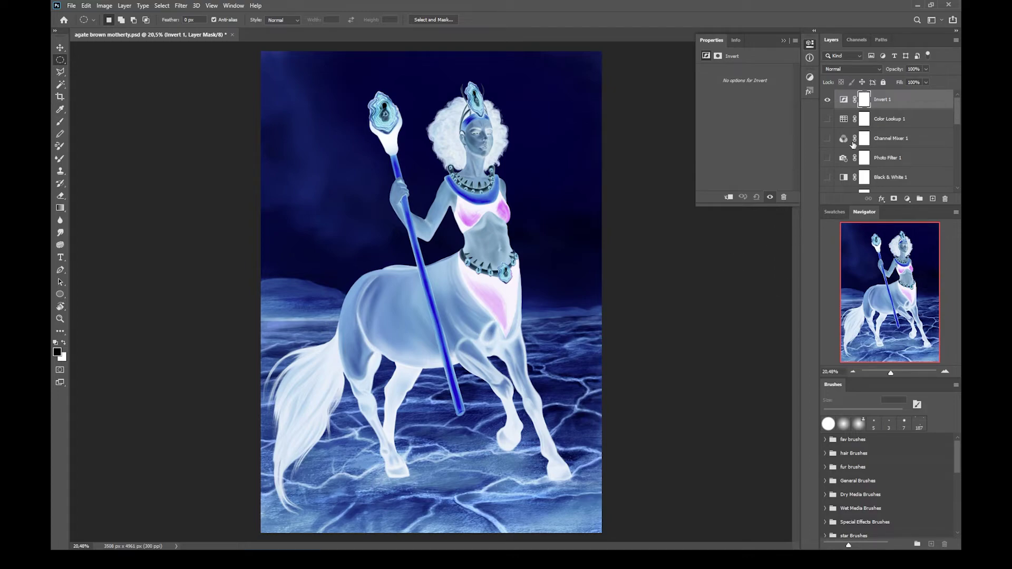
pyautogui.click(827, 99)
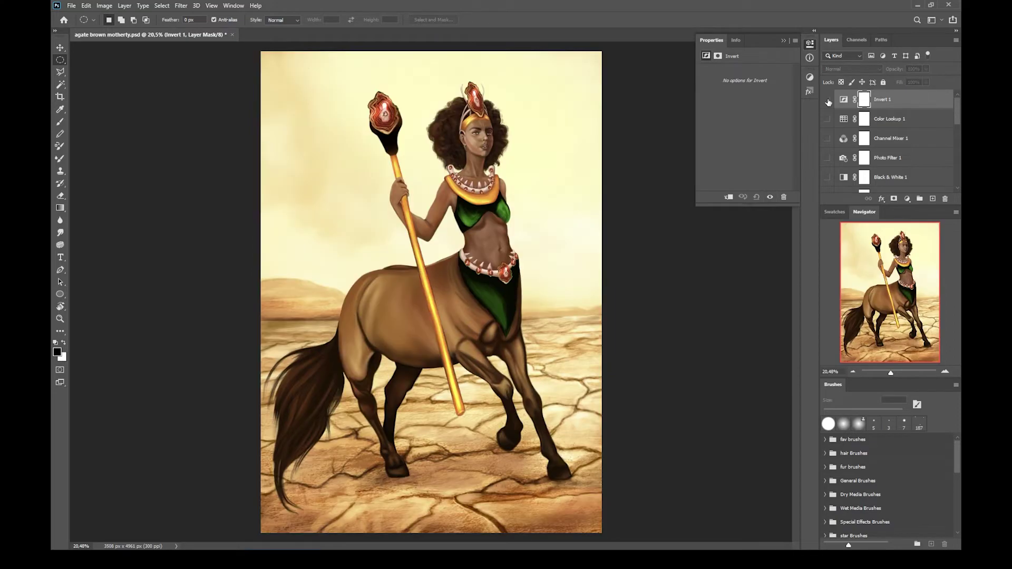
# Add a Posterize adjustment layer, try 60 levels, set it to 5 levels, and hide the layer.
pyautogui.click(906, 199)
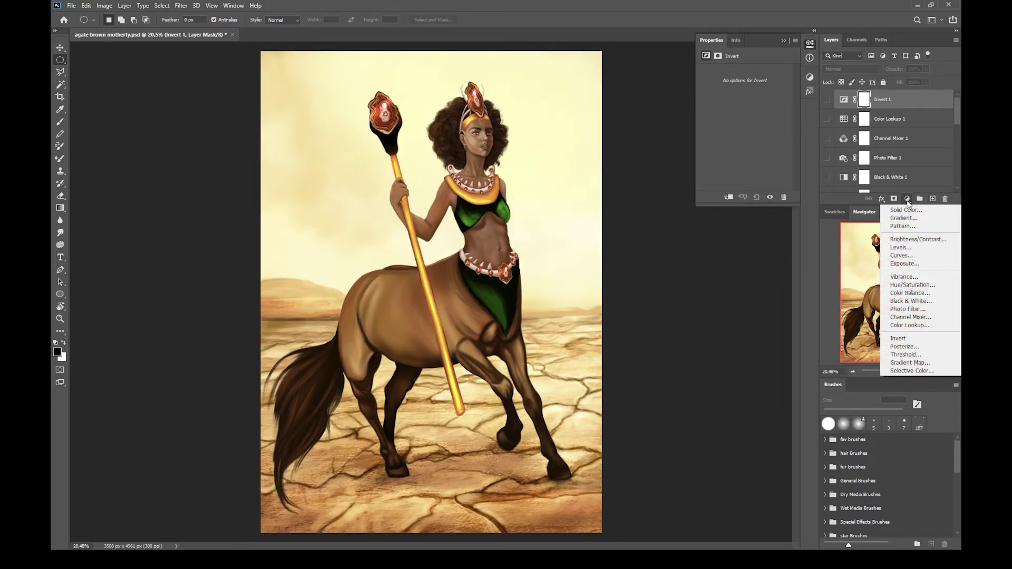
pyautogui.click(930, 350)
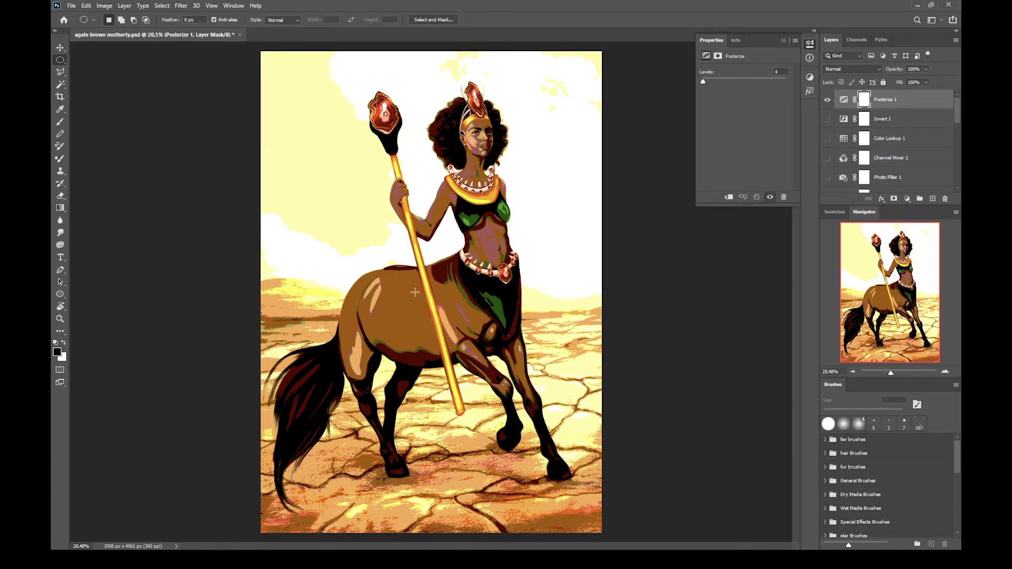
pyautogui.moveTo(703, 82)
pyautogui.mouseDown()
pyautogui.moveTo(733, 80)
pyautogui.moveTo(720, 83)
pyautogui.mouseUp()
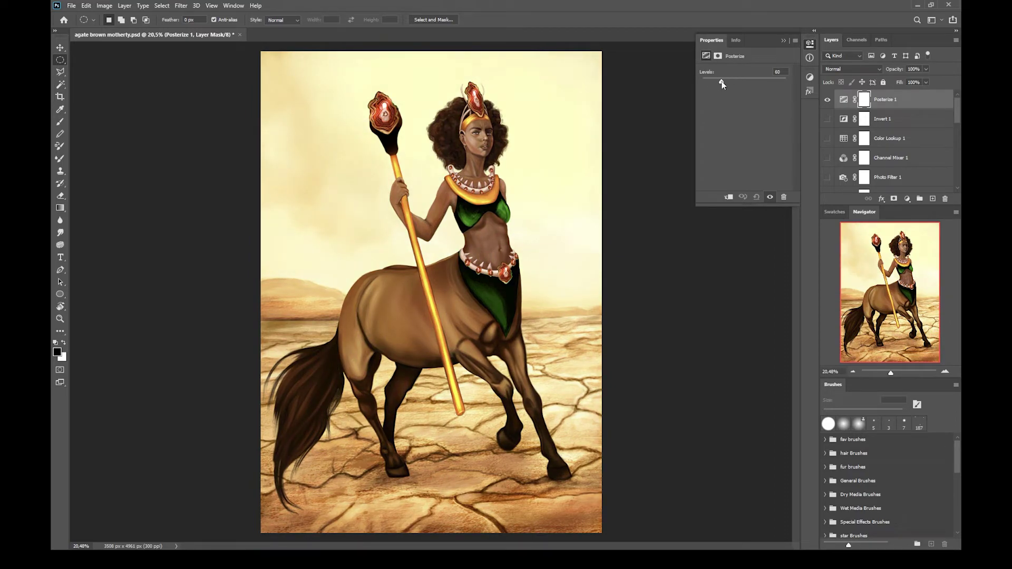
pyautogui.moveTo(719, 81); pyautogui.dragTo(704, 82)
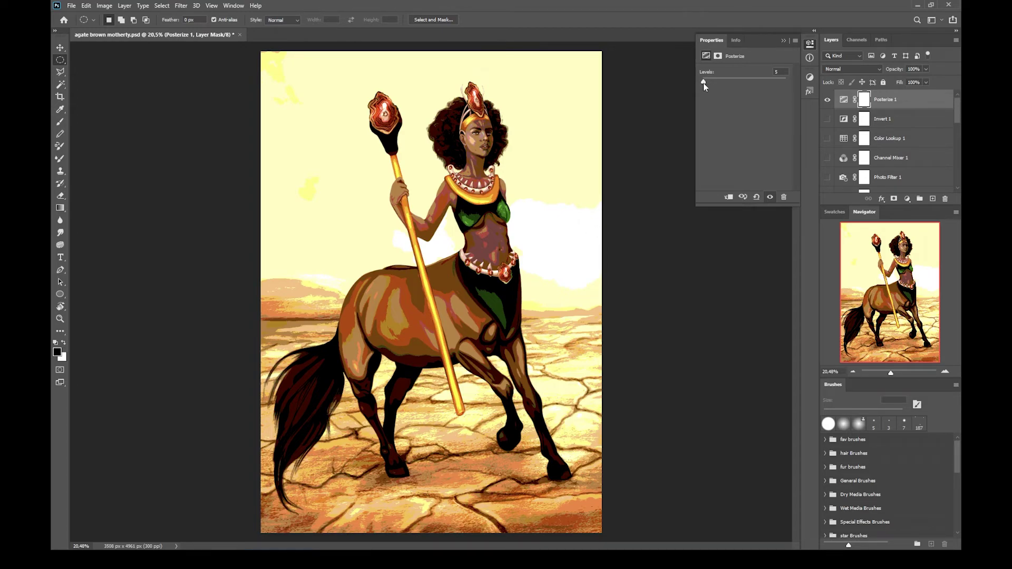
pyautogui.click(827, 101)
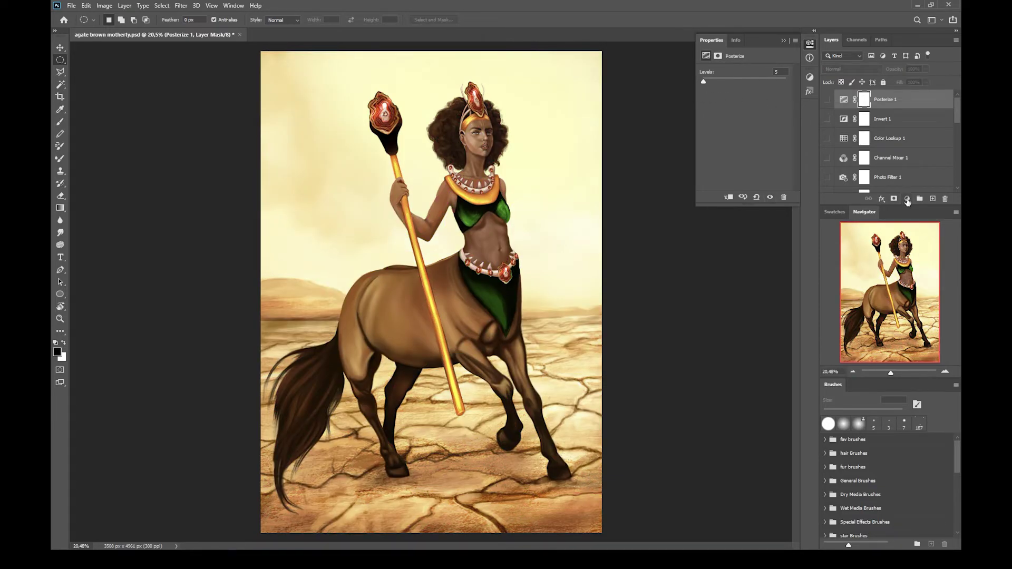
# Add a Threshold adjustment layer, try a threshold level of 94, set it to 158, and hide the layer.
pyautogui.click(906, 199)
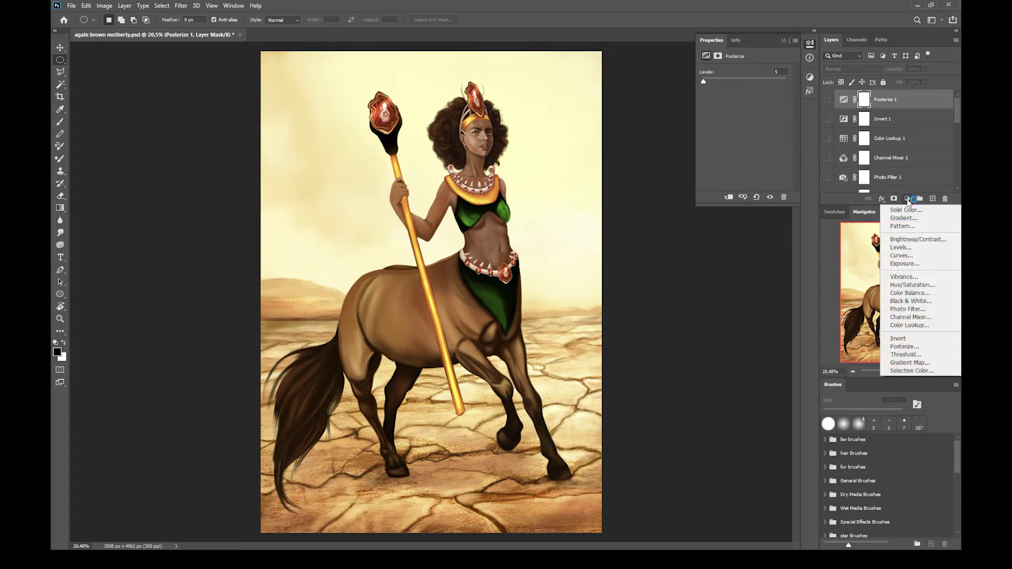
pyautogui.click(905, 354)
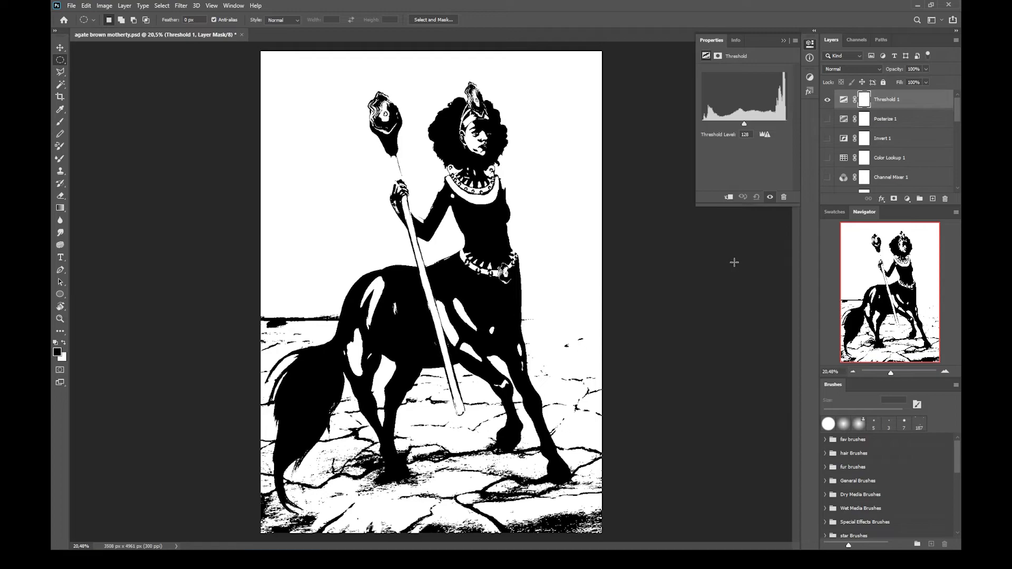
pyautogui.moveTo(744, 124)
pyautogui.mouseDown()
pyautogui.moveTo(726, 125)
pyautogui.moveTo(765, 126)
pyautogui.moveTo(733, 126)
pyautogui.mouseUp()
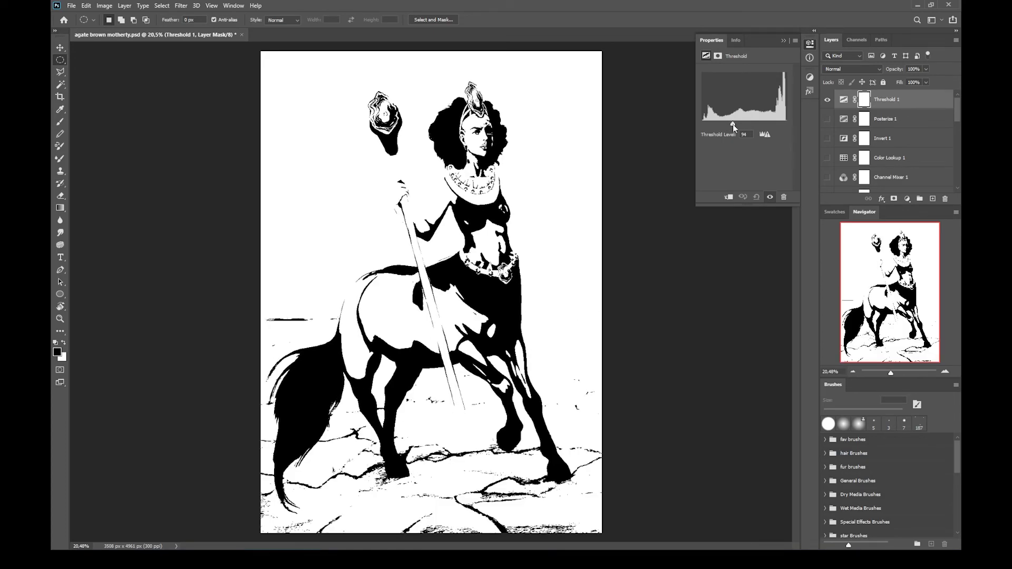
pyautogui.moveTo(733, 125); pyautogui.dragTo(754, 125)
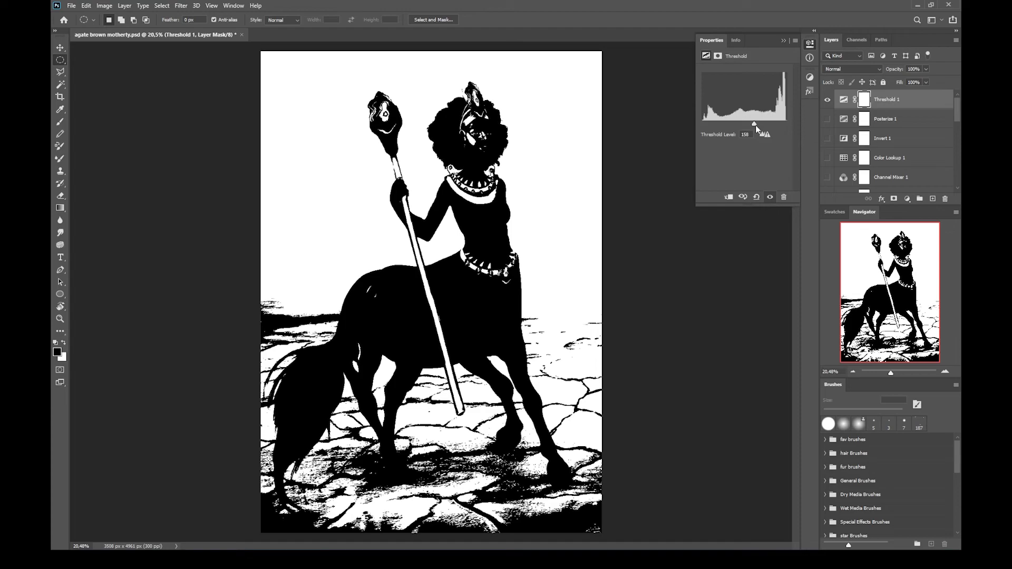
pyautogui.click(827, 100)
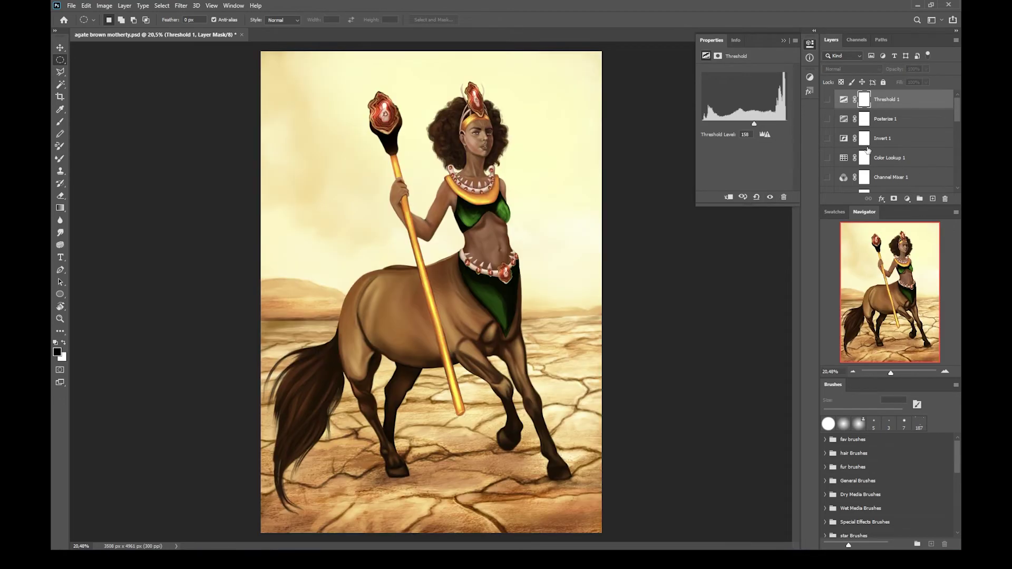
# Add a Gradient Map adjustment layer using the Purple_02 gradient from the Purples presets.
pyautogui.click(907, 198)
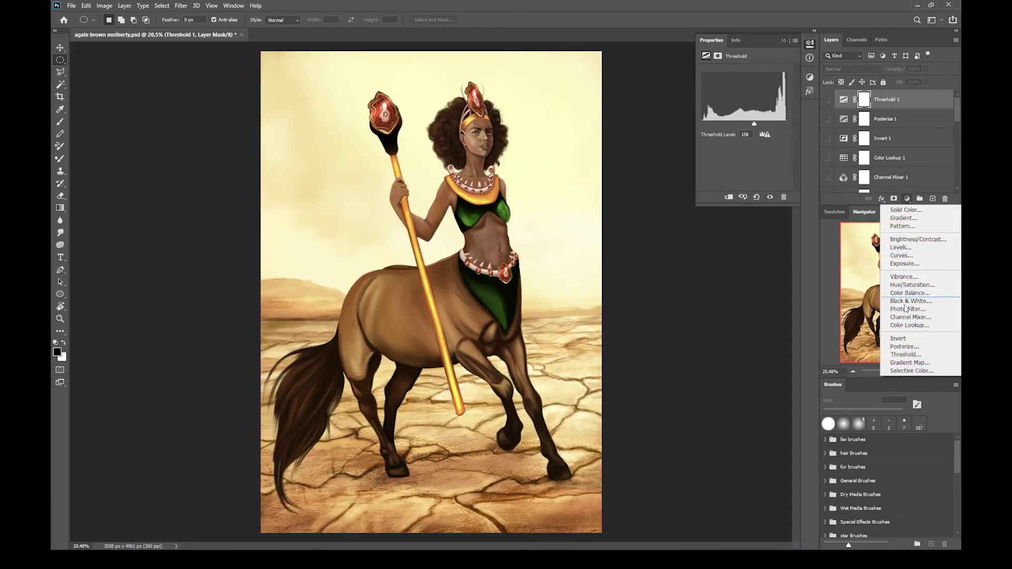
pyautogui.click(909, 364)
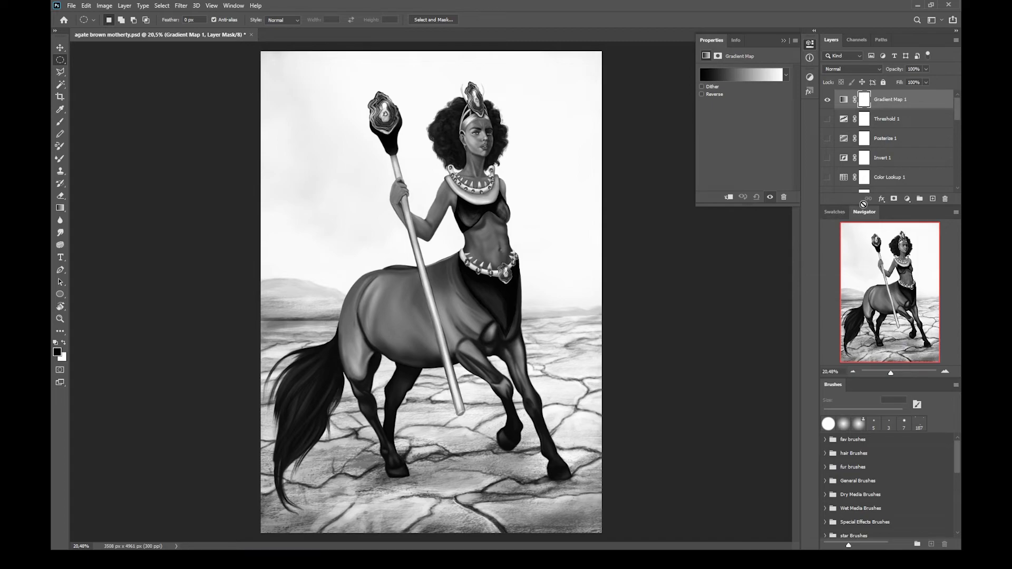
pyautogui.click(747, 79)
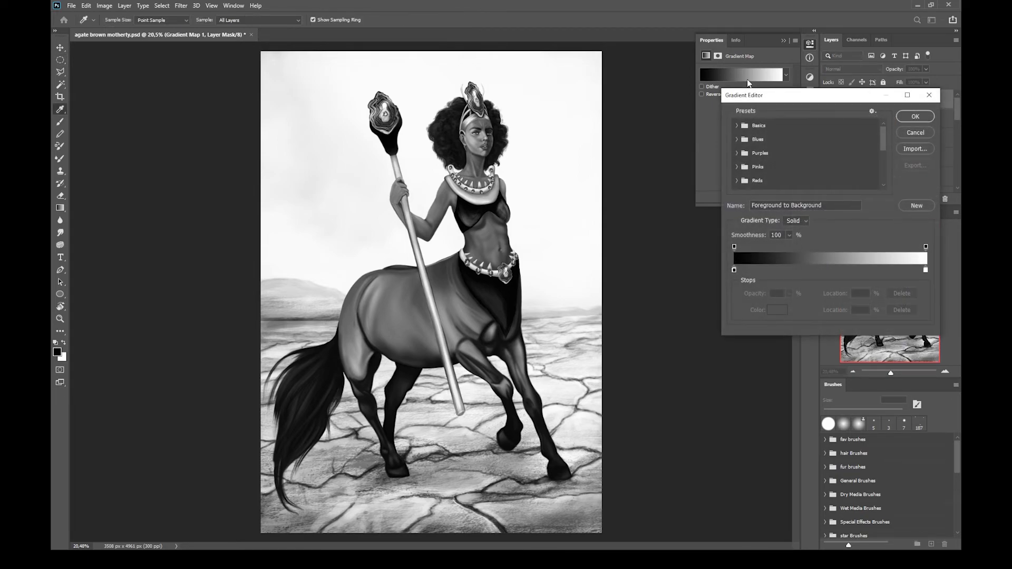
pyautogui.click(737, 153)
pyautogui.click(764, 169)
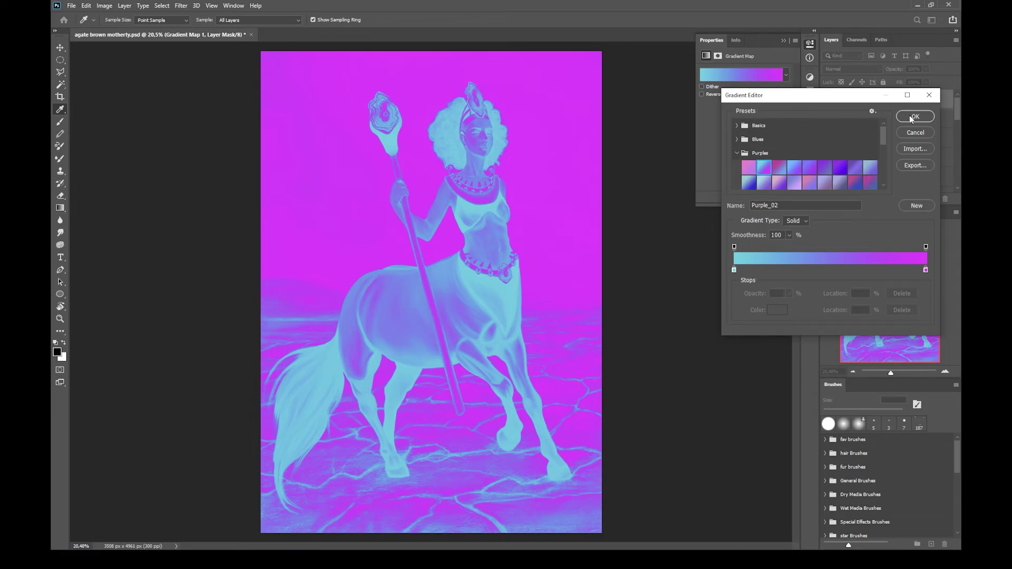
pyautogui.click(909, 116)
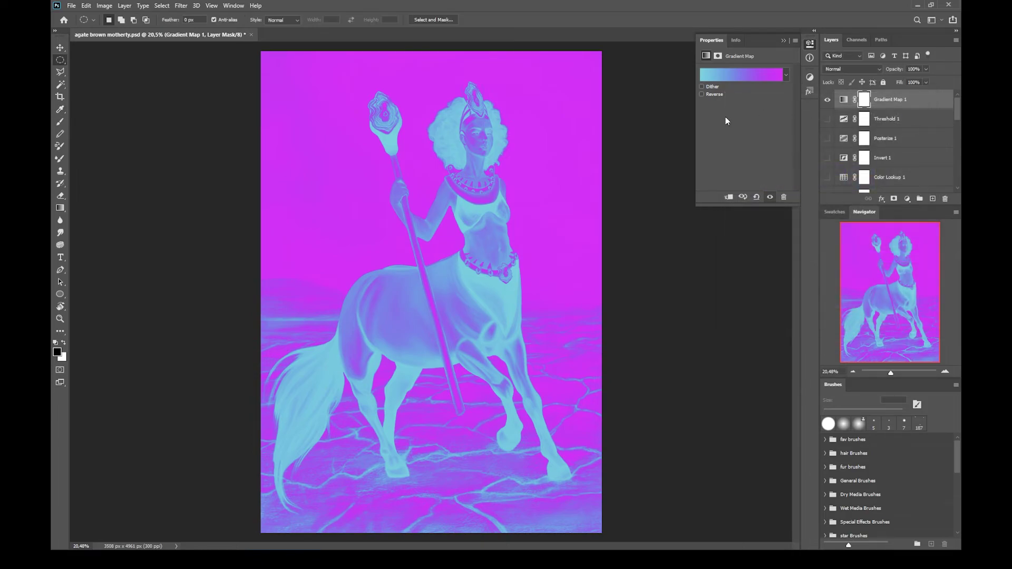
# Toggle Reverse on the Gradient Map to compare both directions, leaving the gradient reversed.
pyautogui.click(701, 93)
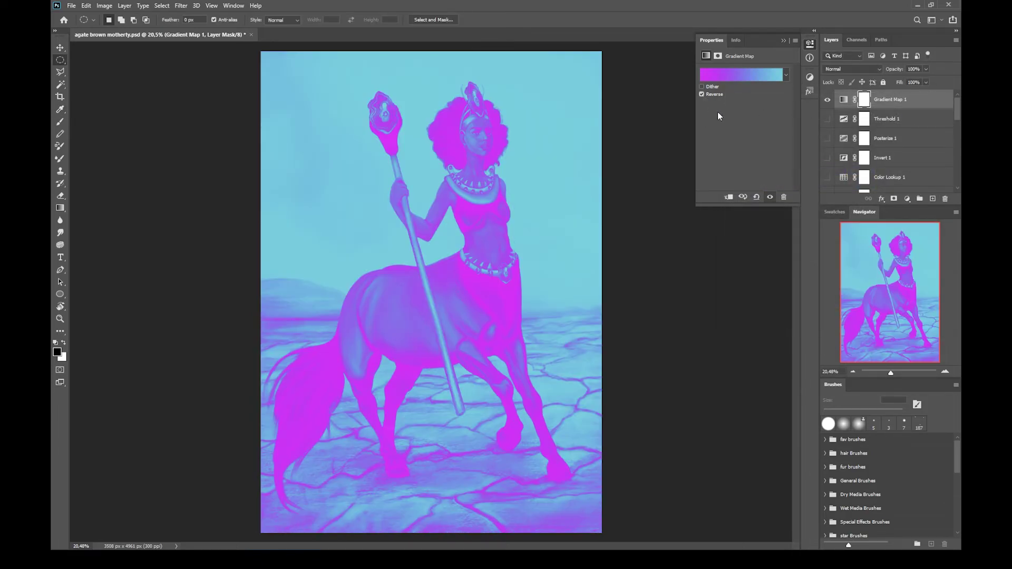
pyautogui.click(702, 94)
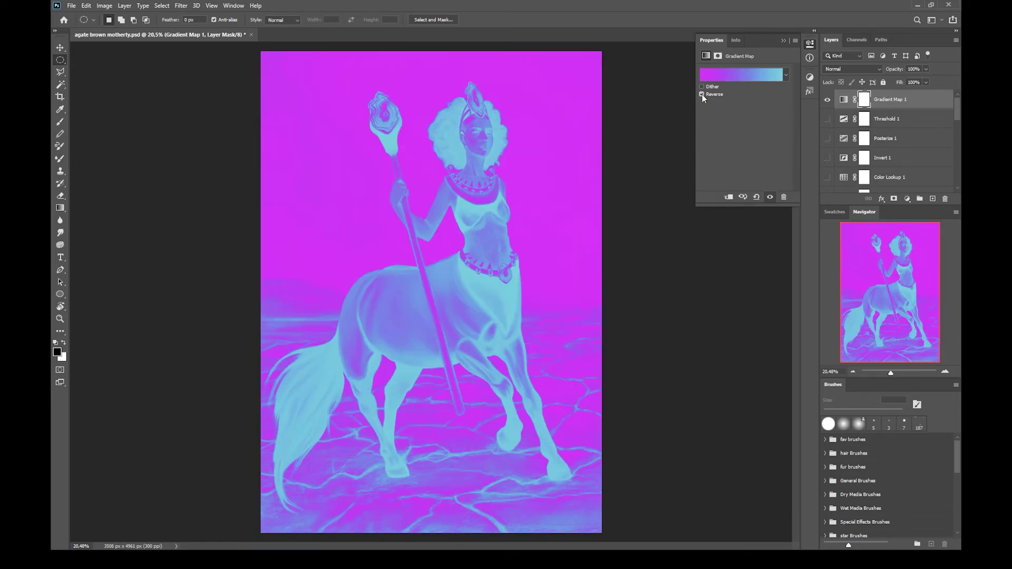
pyautogui.click(702, 94)
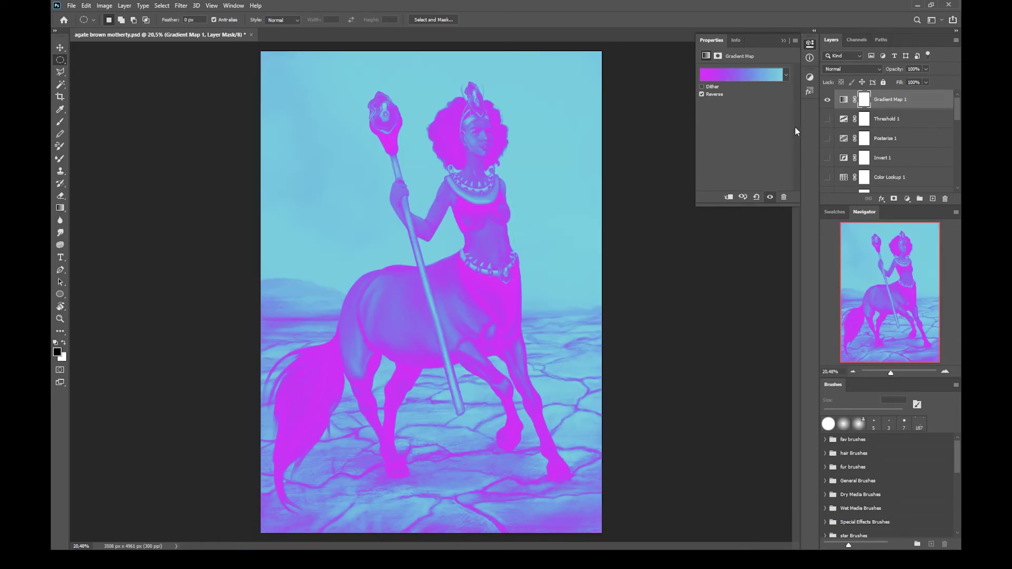
# Add a colour stop to the map's gradient, colour it dark blue 2a6d98, and move it to 48%.
pyautogui.click(734, 72)
pyautogui.click(791, 271)
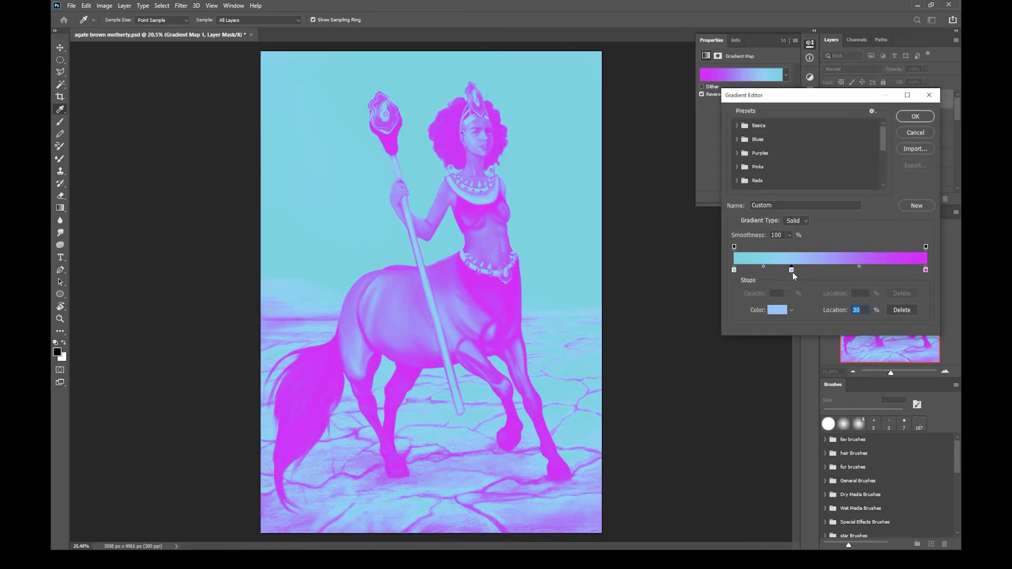
pyautogui.doubleClick(791, 270)
pyautogui.click(784, 181)
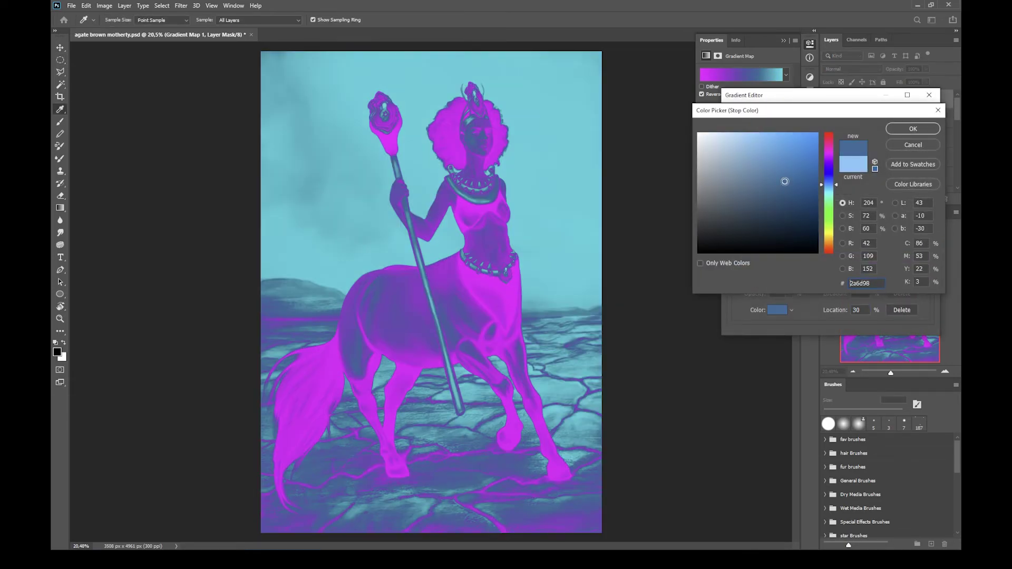
pyautogui.click(915, 131)
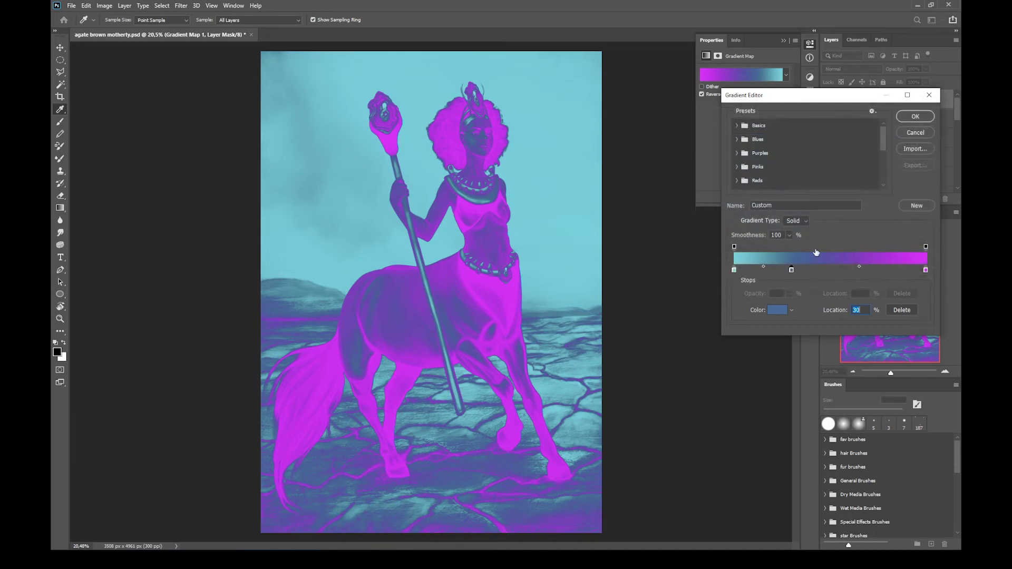
pyautogui.moveTo(791, 270); pyautogui.dragTo(826, 274)
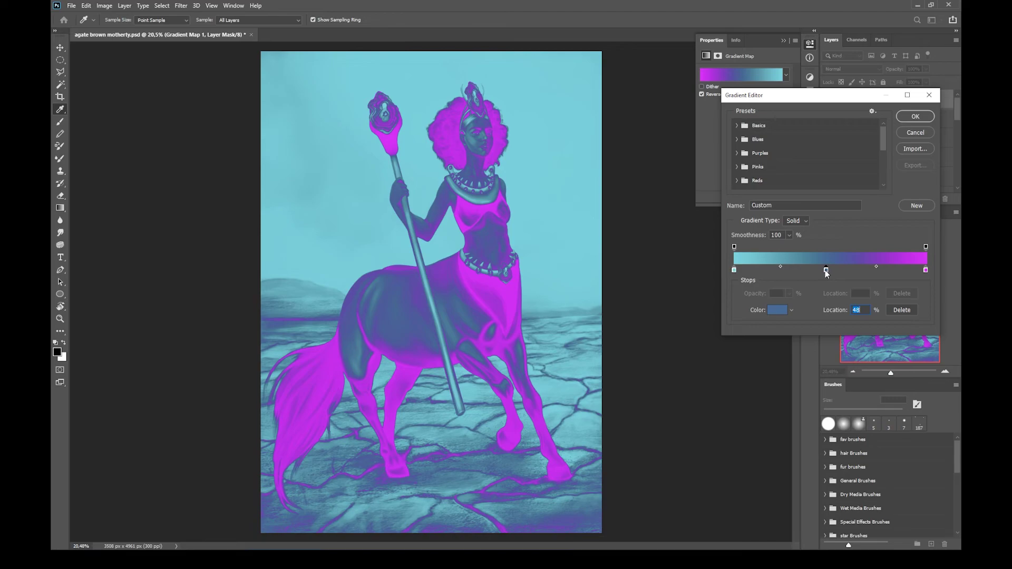
# Recolour the gradient's magenta end stop at 100% to a strong red and apply the edited gradient.
pyautogui.click(733, 271)
pyautogui.doubleClick(925, 270)
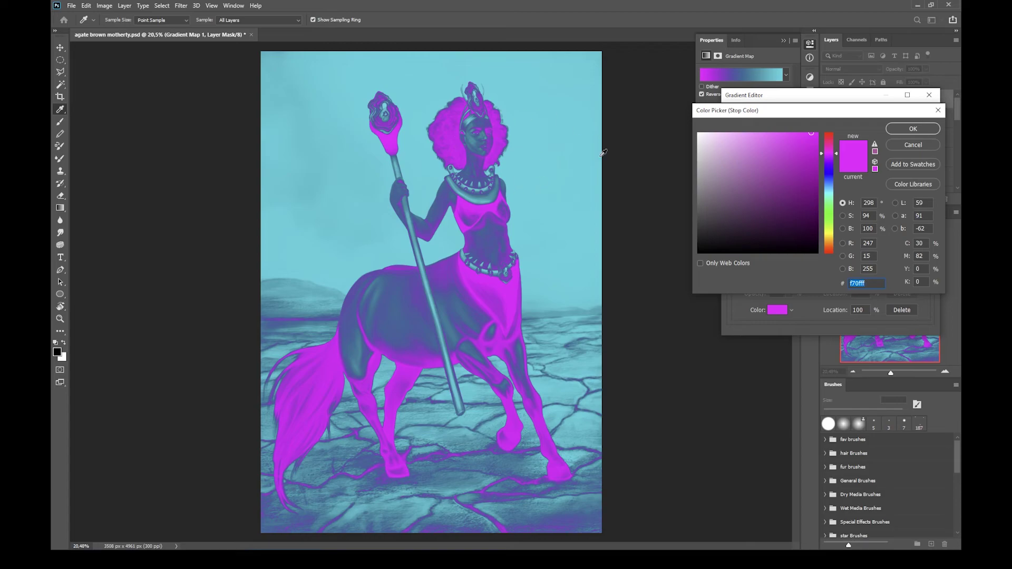
pyautogui.click(830, 246)
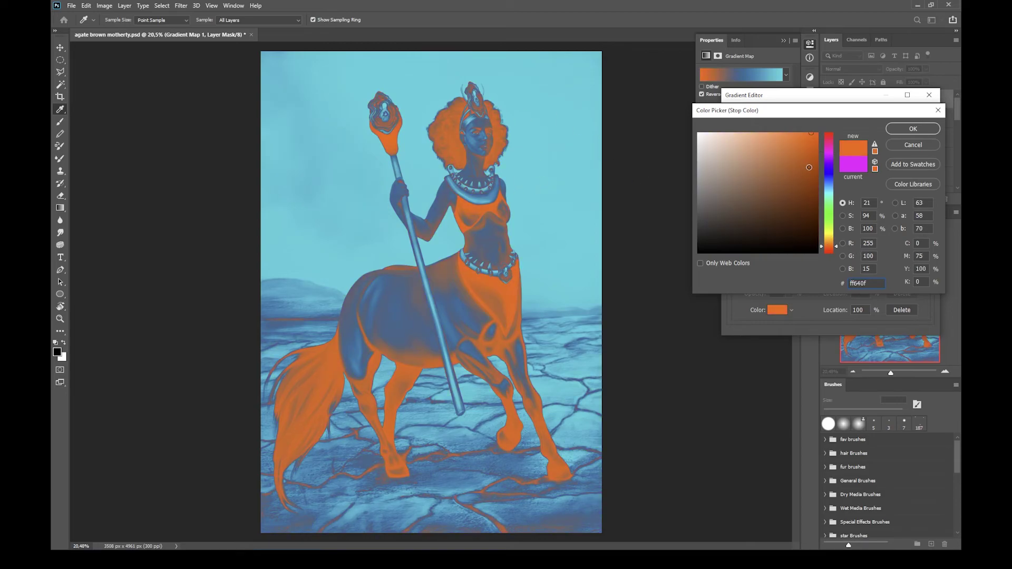
pyautogui.click(810, 167)
pyautogui.moveTo(829, 230); pyautogui.dragTo(834, 255)
pyautogui.click(822, 144)
pyautogui.click(913, 129)
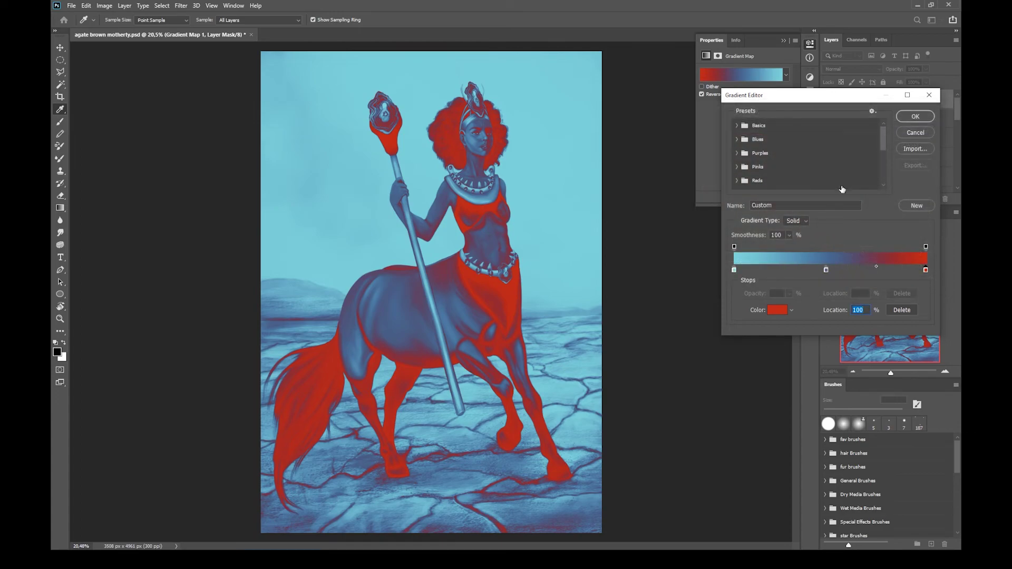
pyautogui.click(915, 117)
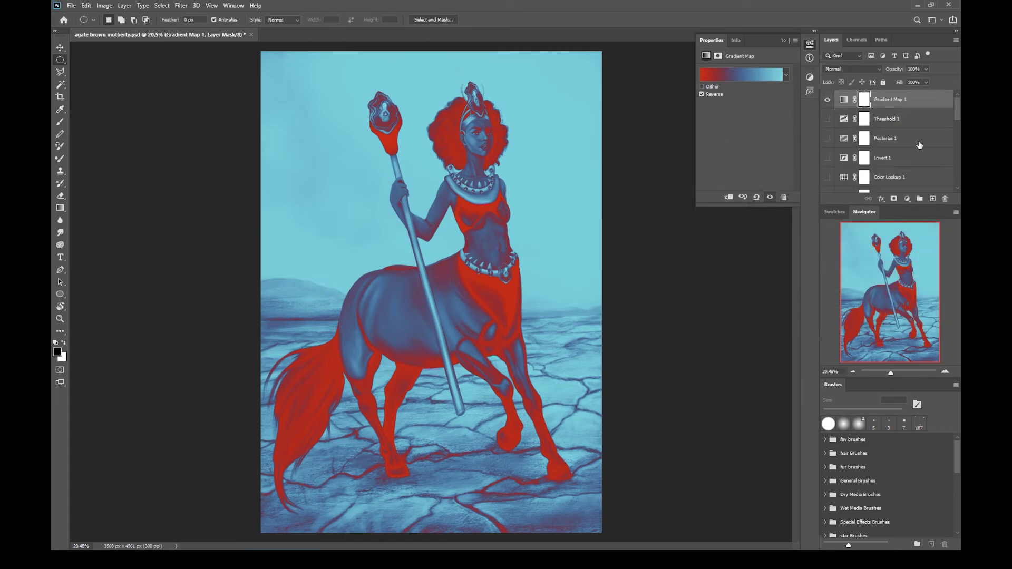
# Hide the Gradient Map layer and add a Selective Color adjustment layer above it.
pyautogui.click(827, 99)
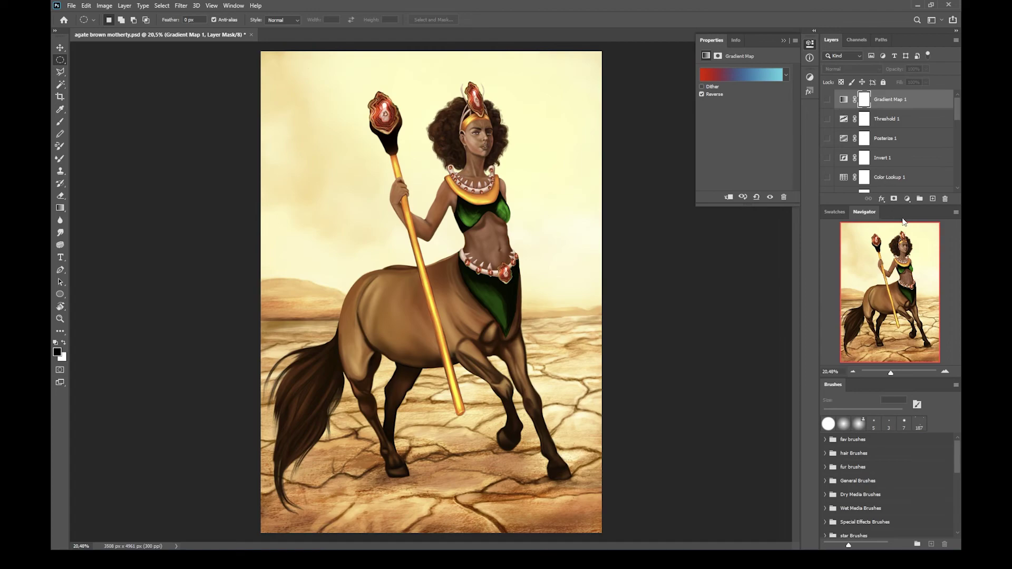
pyautogui.click(907, 199)
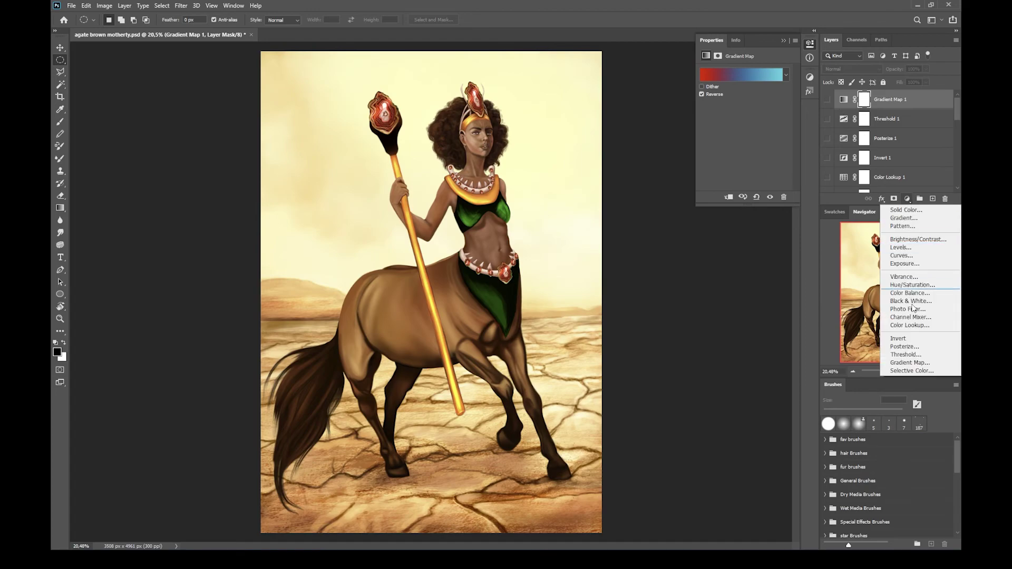
pyautogui.click(921, 371)
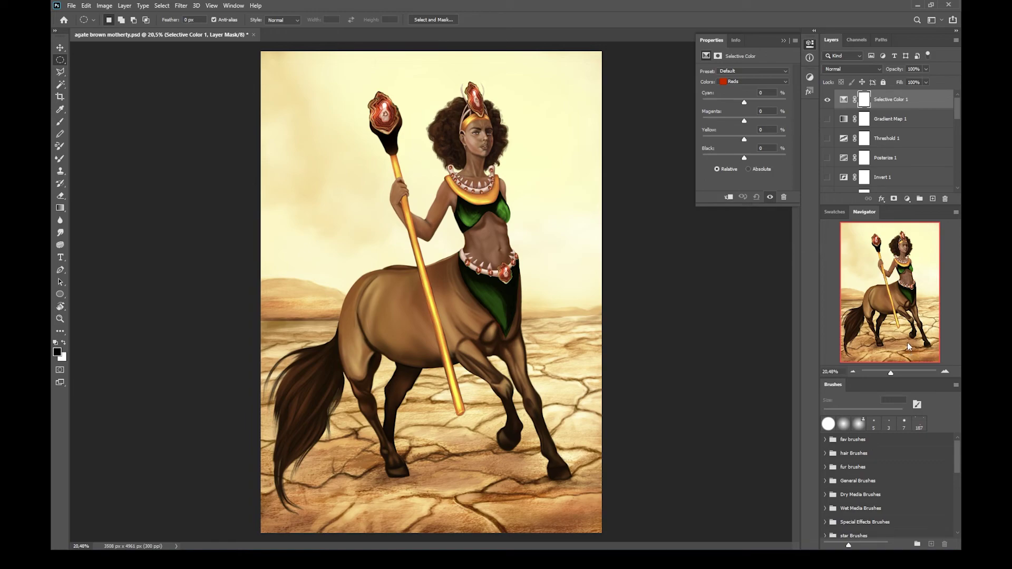
# Adjust the Cyan amount for the Greens range of the Selective Color layer.
pyautogui.click(785, 83)
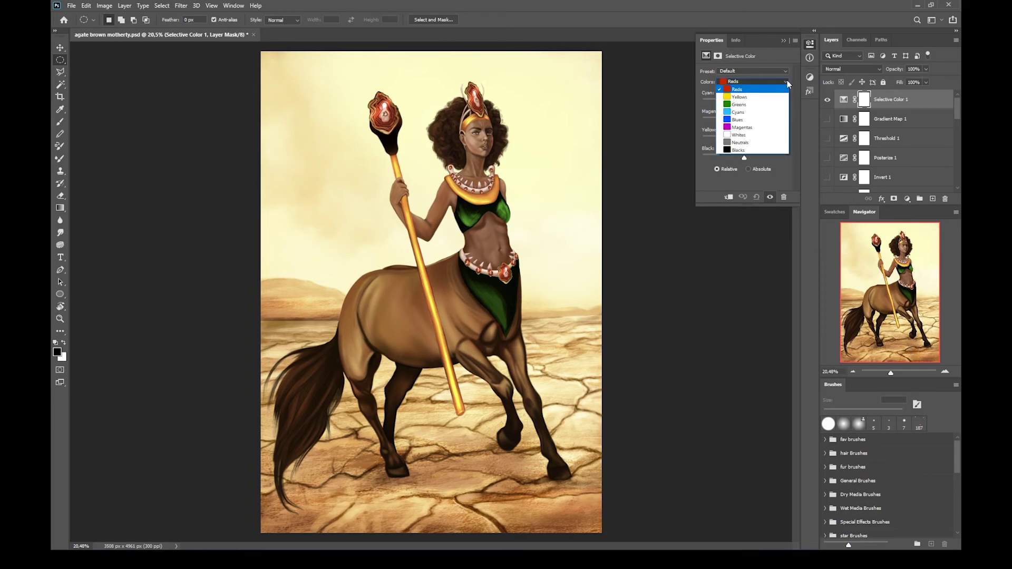
pyautogui.click(765, 103)
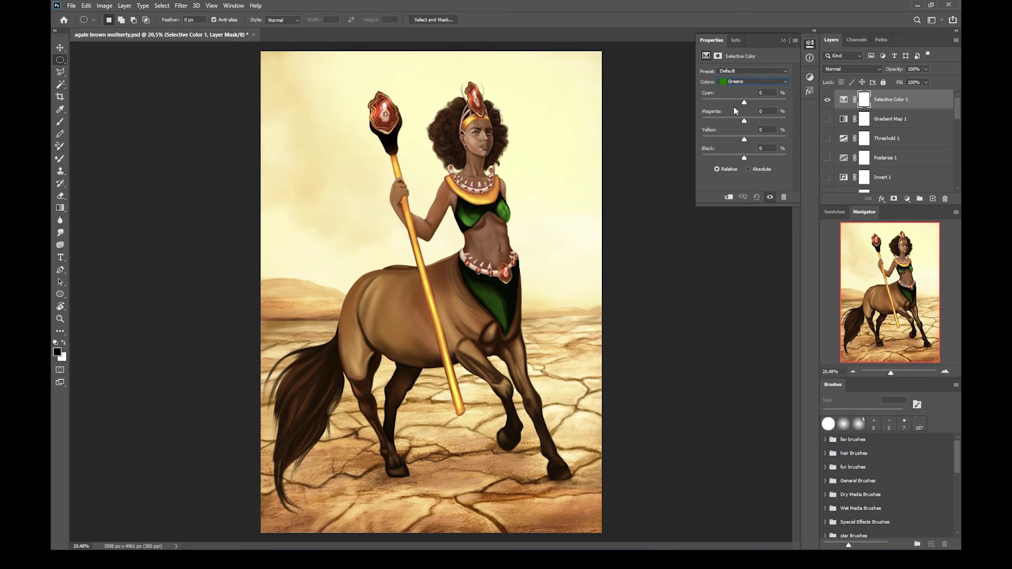
pyautogui.moveTo(744, 102)
pyautogui.mouseDown()
pyautogui.moveTo(711, 103)
pyautogui.moveTo(750, 102)
pyautogui.mouseUp()
# Set the Reds range of the Selective Color adjustment to Cyan +6% and Black +58%.
pyautogui.click(785, 82)
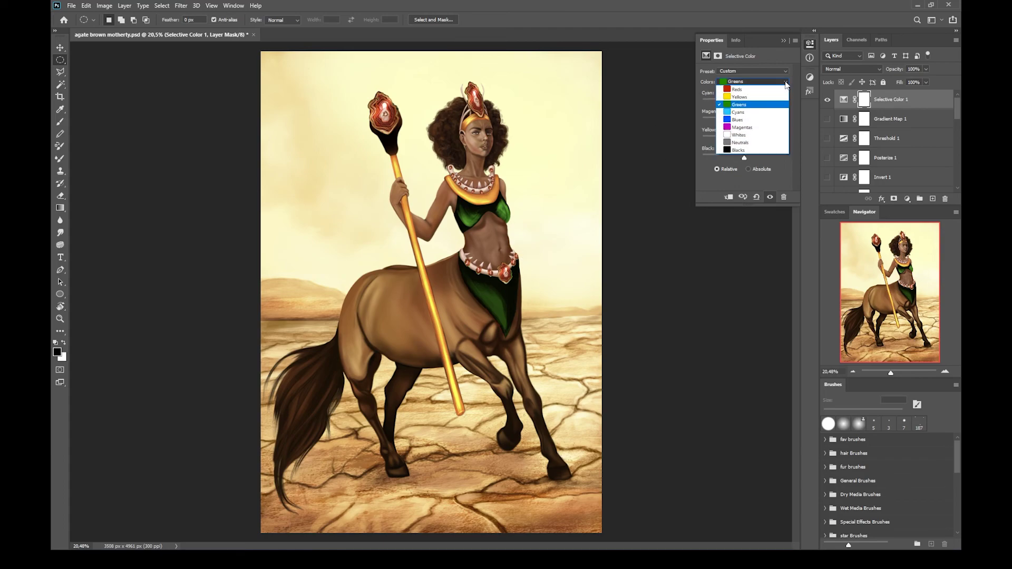
pyautogui.click(745, 91)
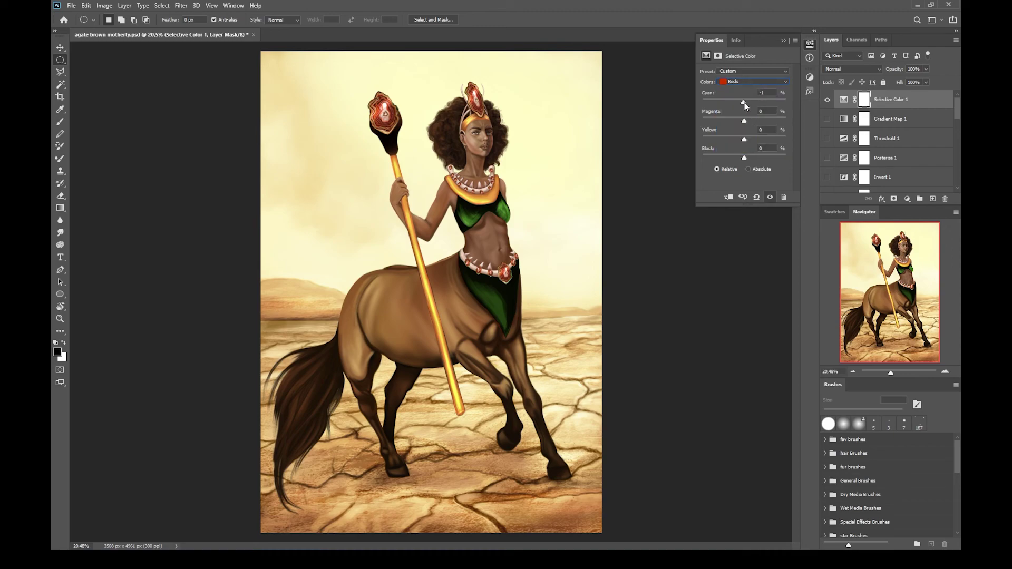
pyautogui.moveTo(775, 102); pyautogui.dragTo(746, 104)
pyautogui.moveTo(776, 142)
pyautogui.mouseDown()
pyautogui.moveTo(717, 141)
pyautogui.moveTo(744, 140)
pyautogui.moveTo(738, 157)
pyautogui.moveTo(716, 157)
pyautogui.moveTo(767, 158)
pyautogui.mouseUp()
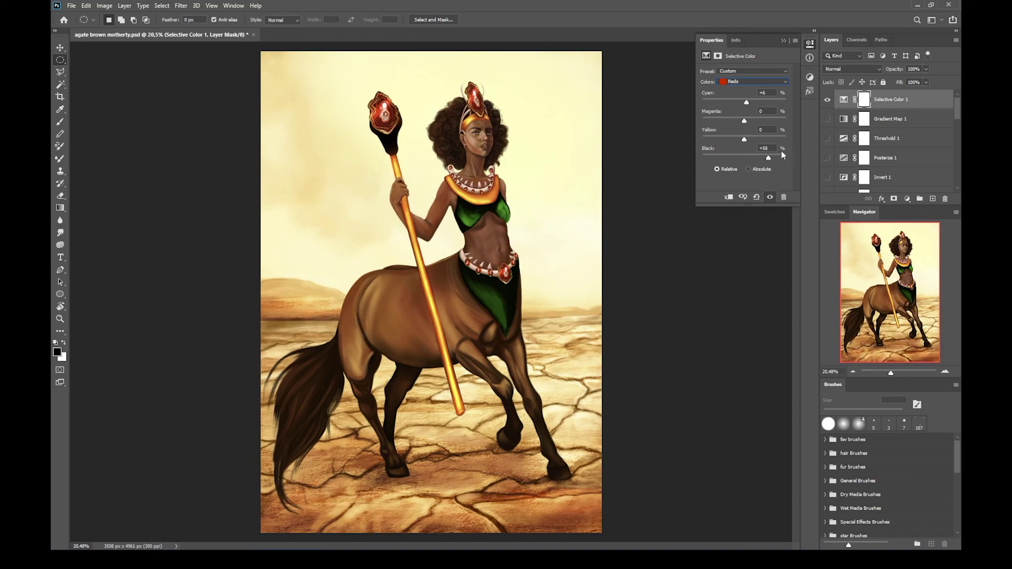
# Show the Gradient Map layer together with Selective Color and set the Selective Color layer's blend mode to Color Dodge.
pyautogui.click(826, 99)
pyautogui.click(826, 119)
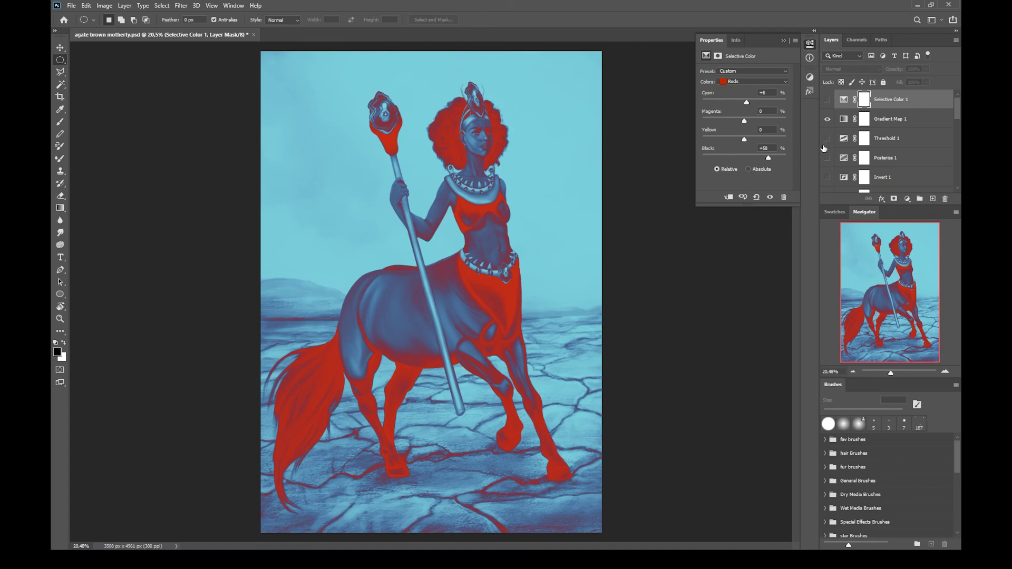
pyautogui.click(827, 100)
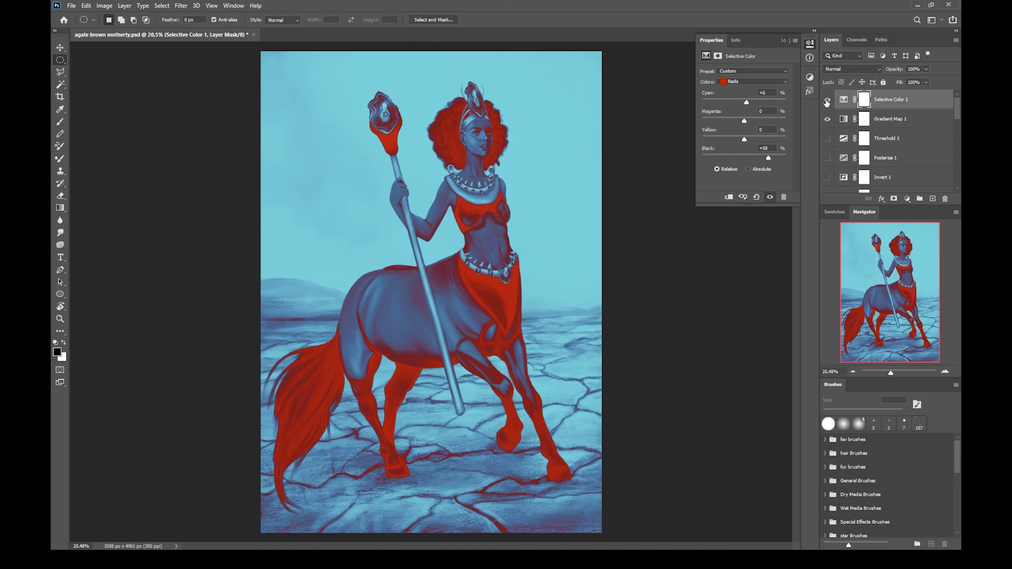
pyautogui.click(877, 71)
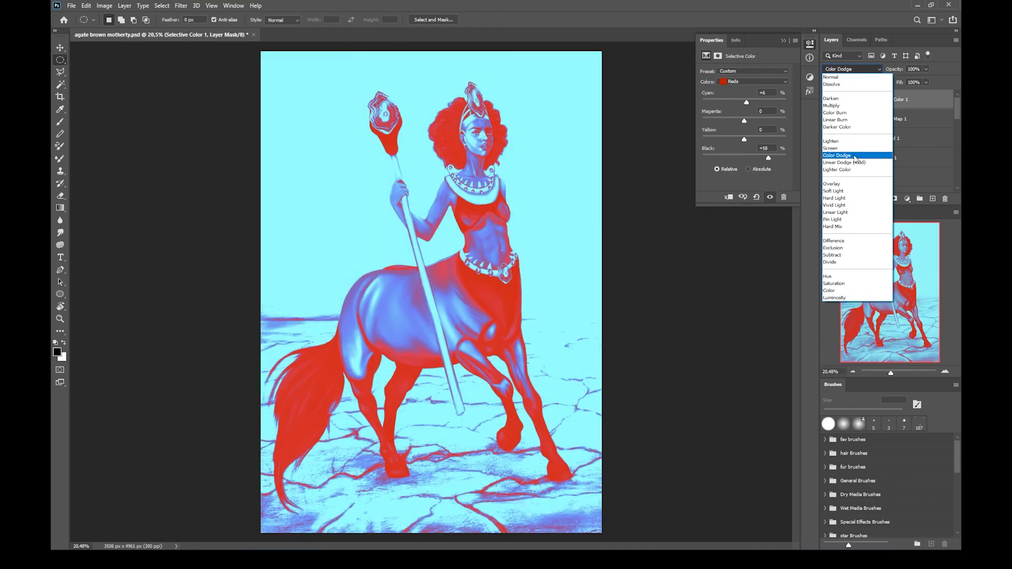
pyautogui.click(857, 156)
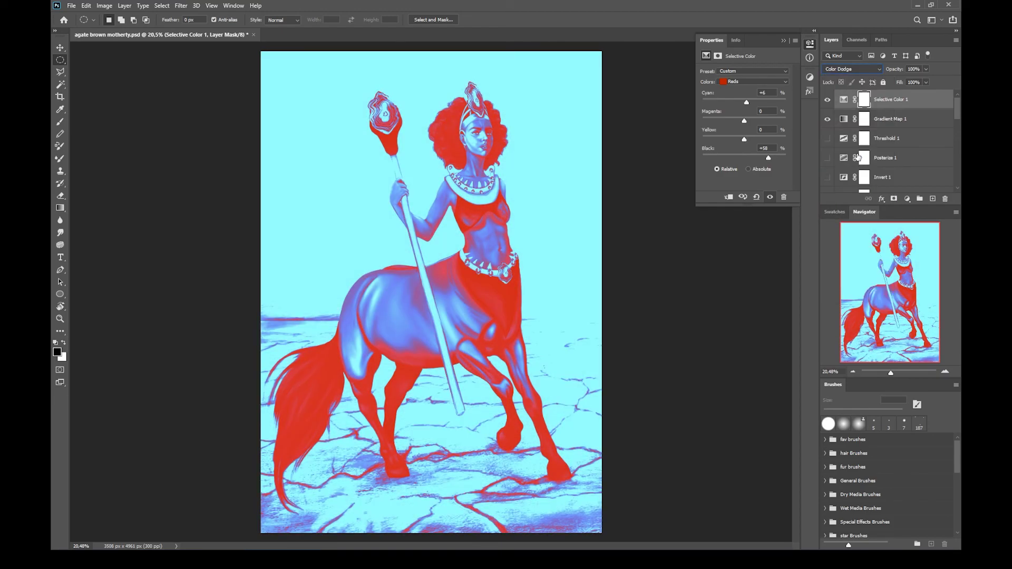